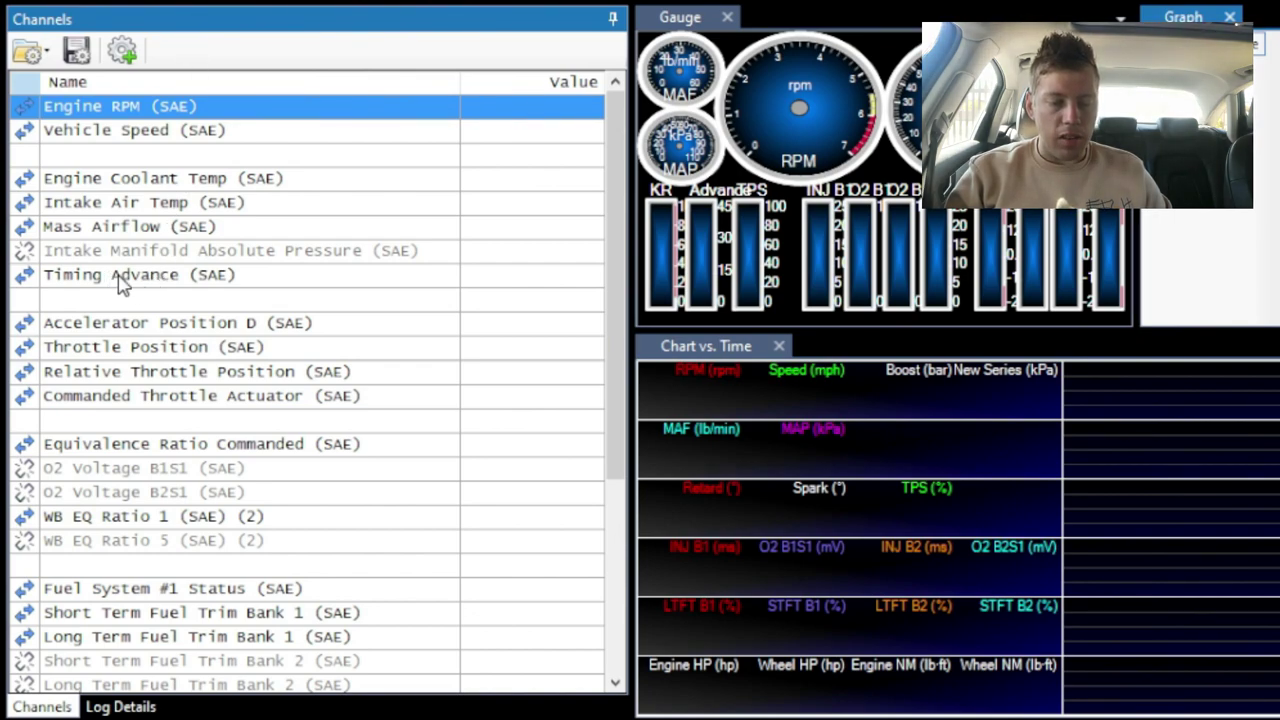
Step: Load the SAE default channel list and replace it with the vehicle default channels
left_click(47, 48)
left_click(85, 208)
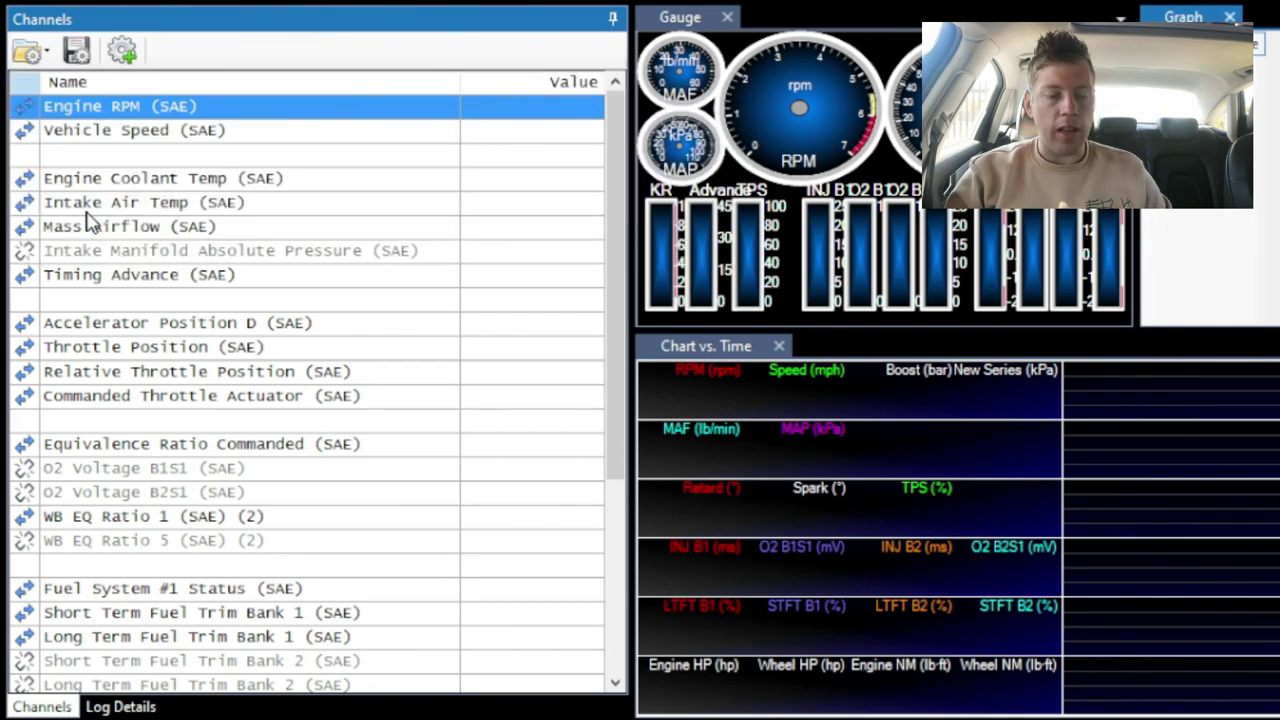
left_click(47, 50)
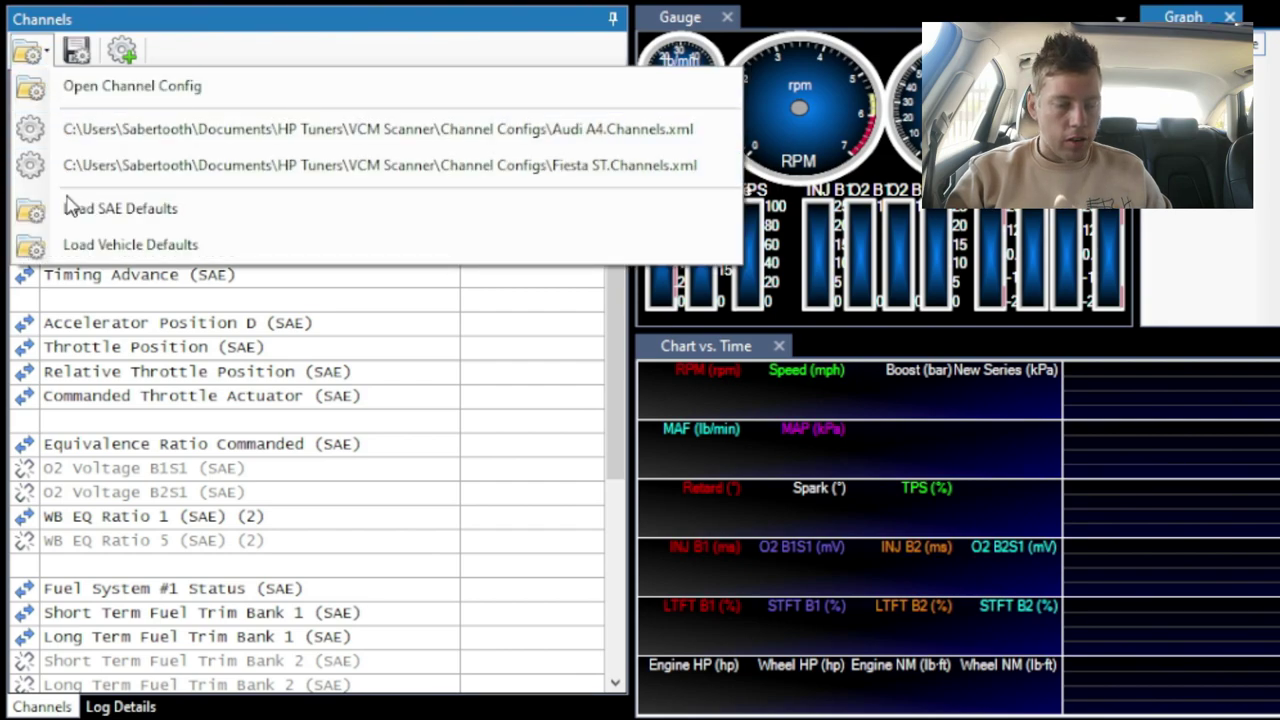
left_click(84, 250)
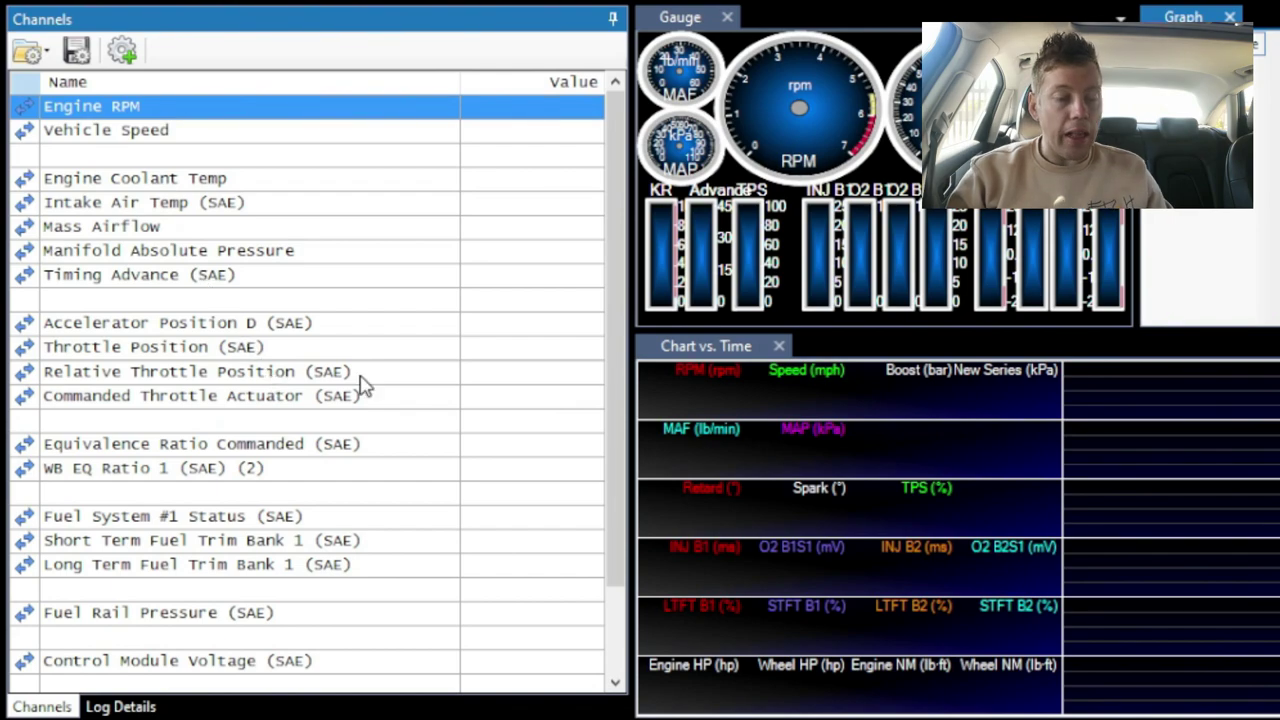
mouse_move(619, 322)
left_mouse_down()
mouse_move(622, 454)
mouse_move(637, 333)
left_mouse_up()
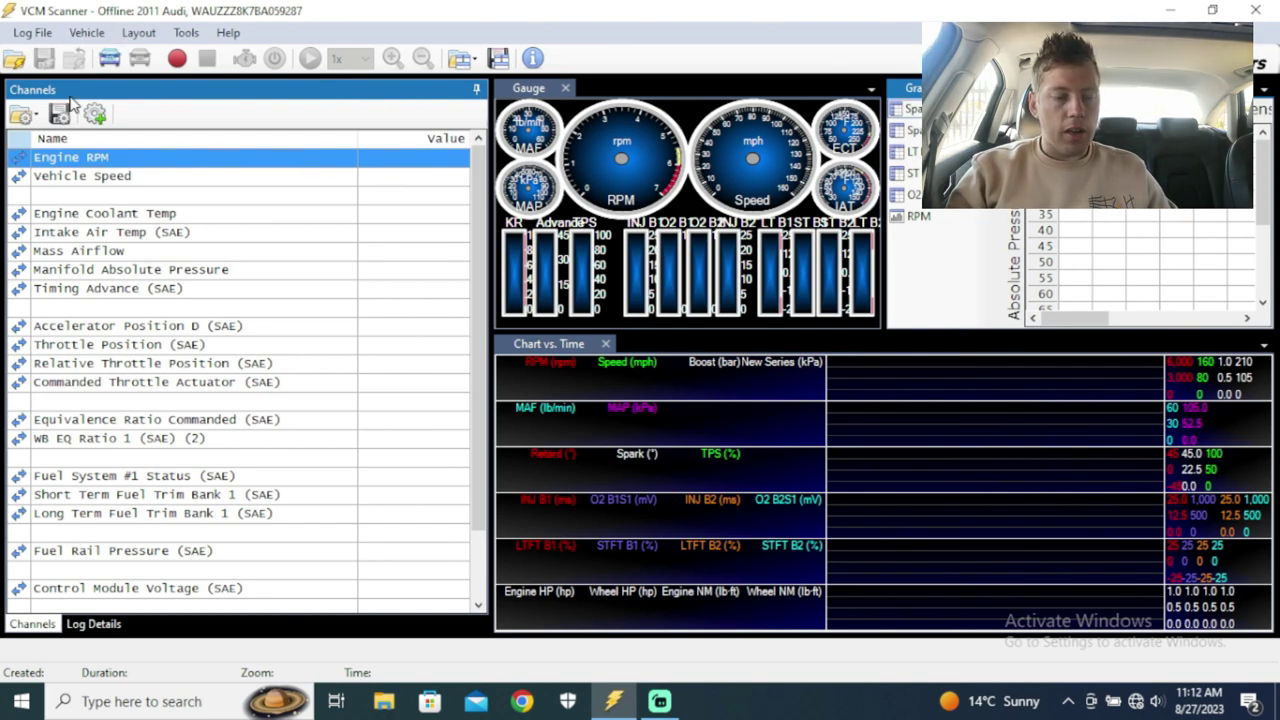
Step: Connect the scanner to the vehicle and view the available channel groups in the Channel Selector
left_click(109, 60)
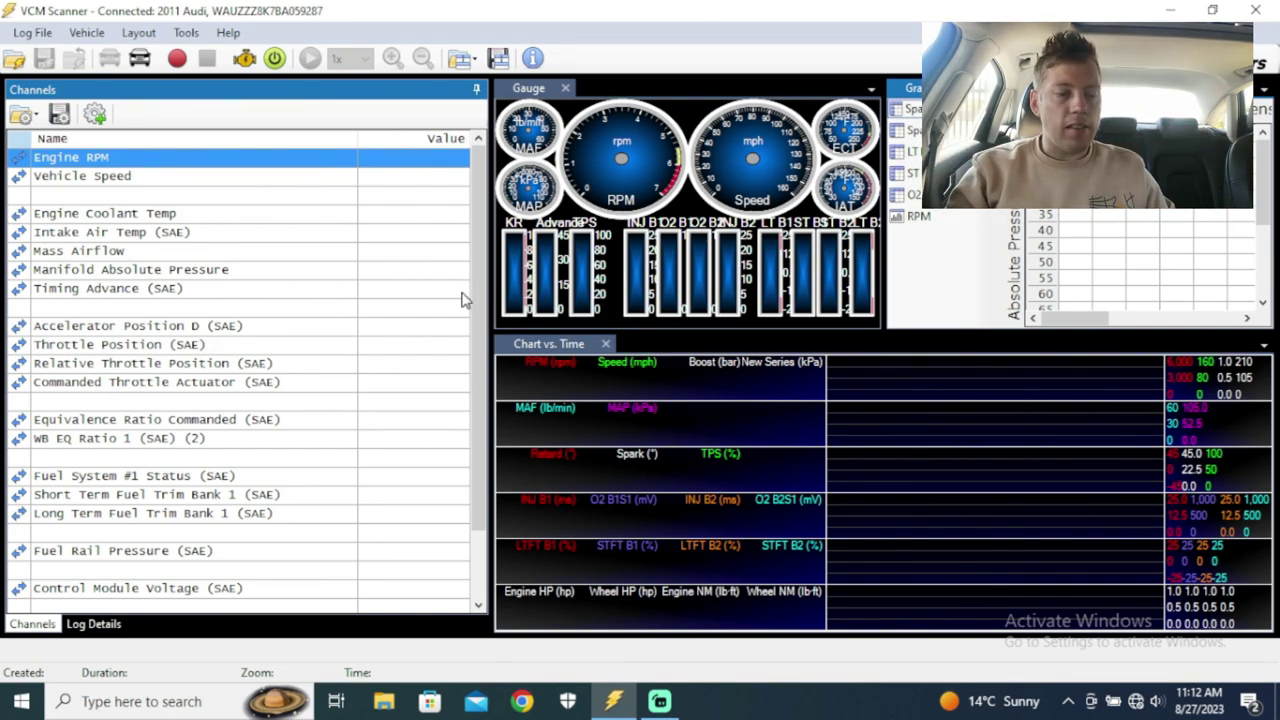
left_click(100, 116)
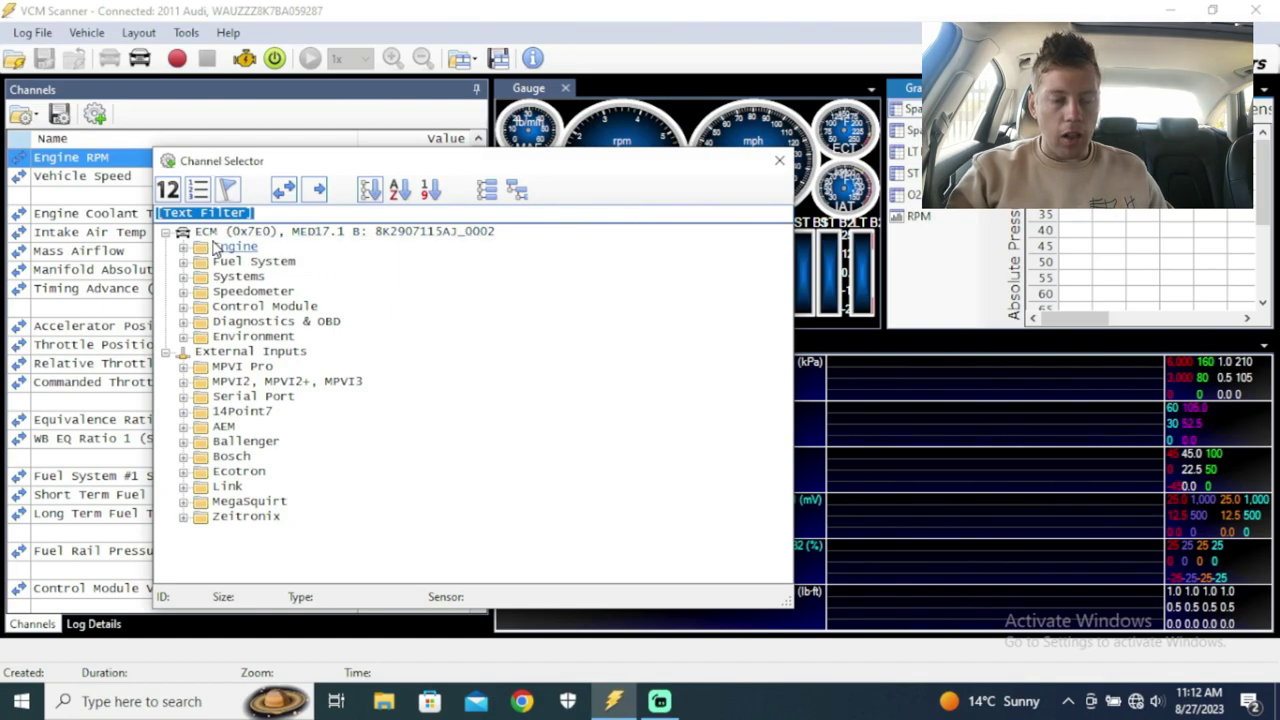
left_click(780, 160)
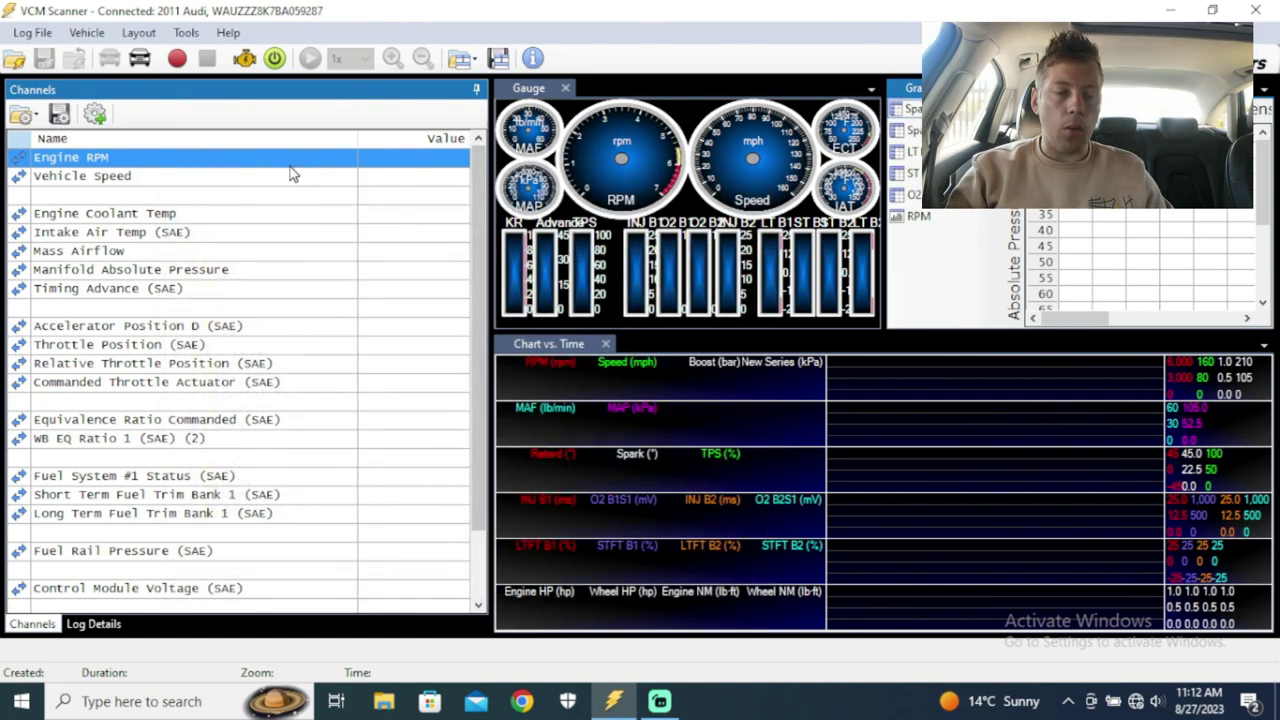
Step: Start recording a log and examine the live values through the whole channel list
left_click(175, 60)
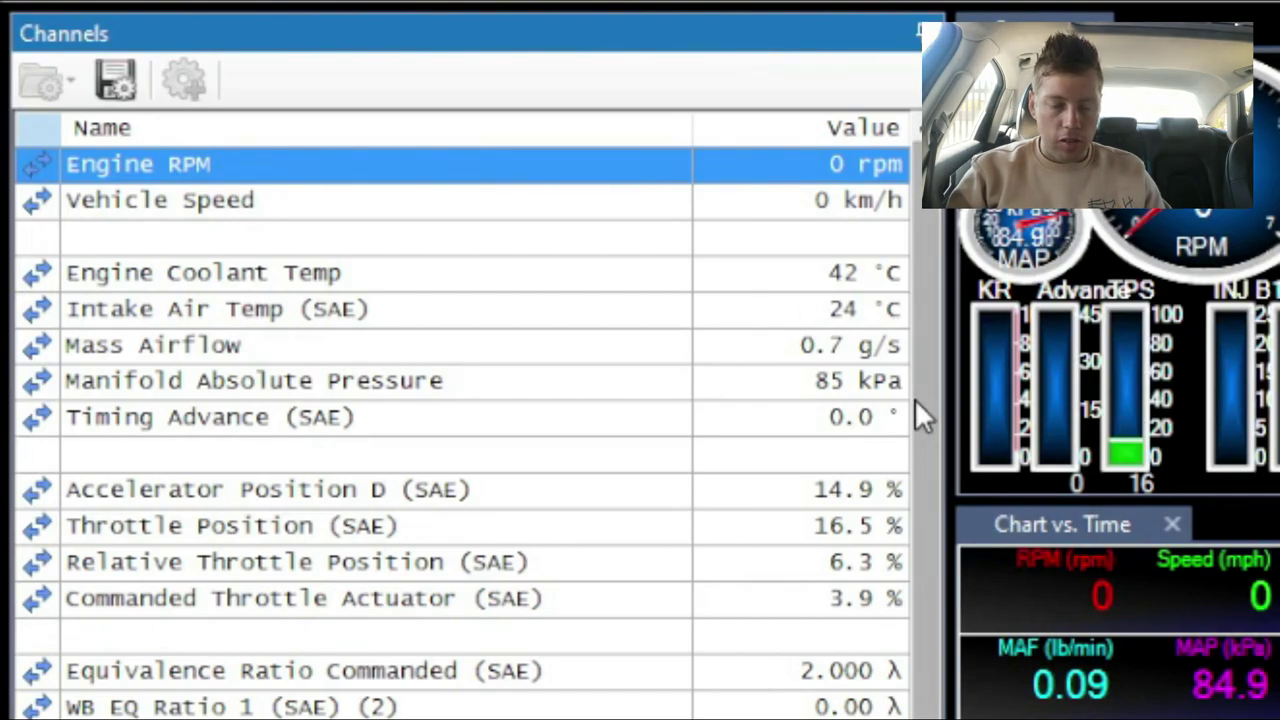
scroll(931, 480, "down", 2)
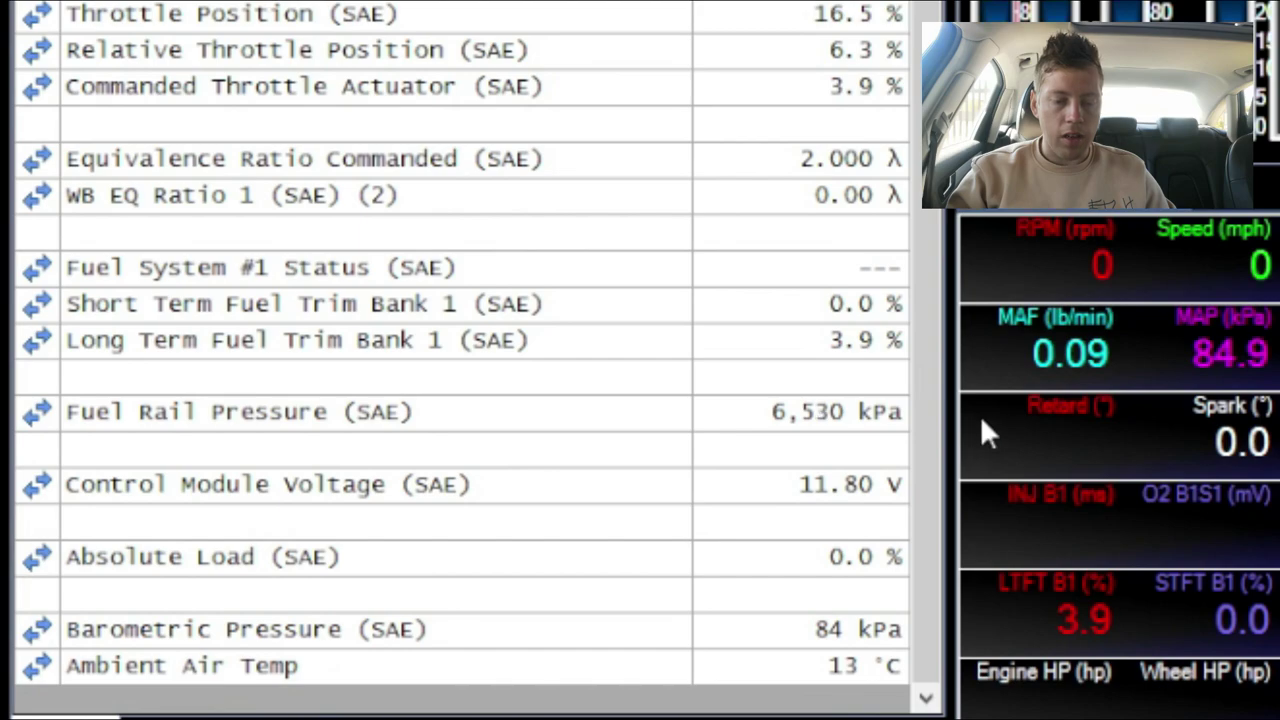
scroll(931, 417, "up", 2)
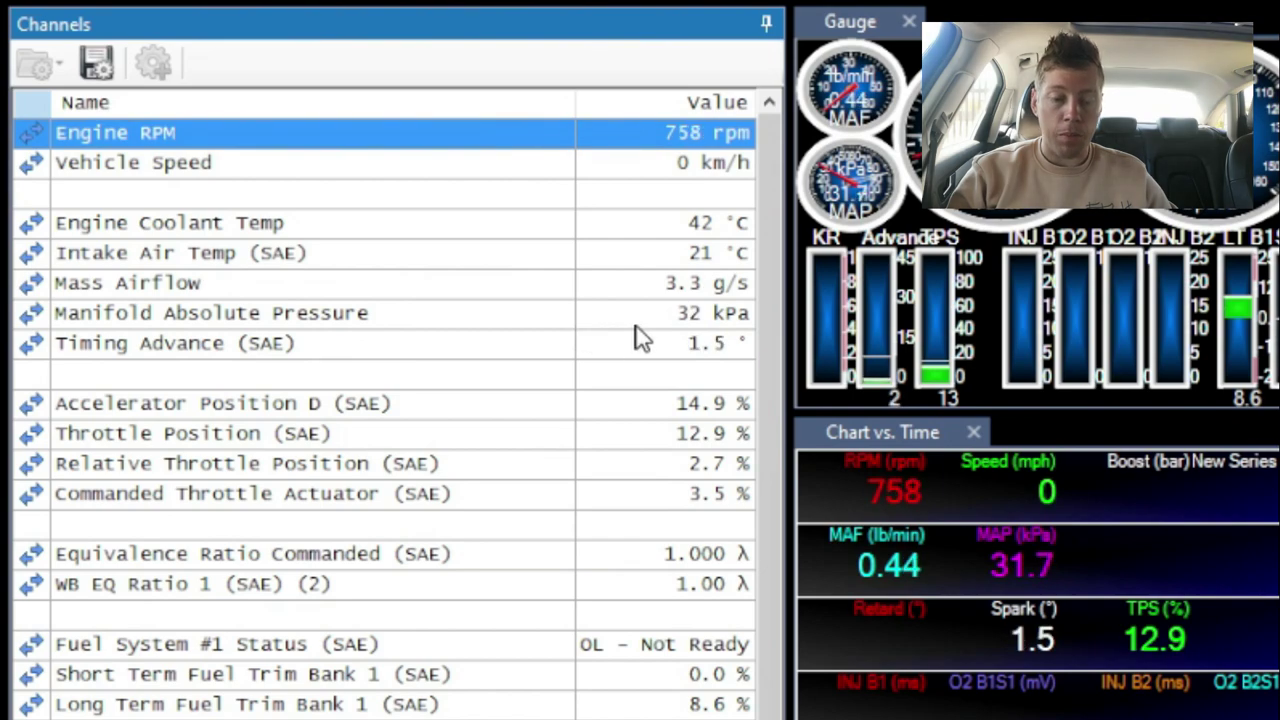
scroll(761, 361, "down", 2)
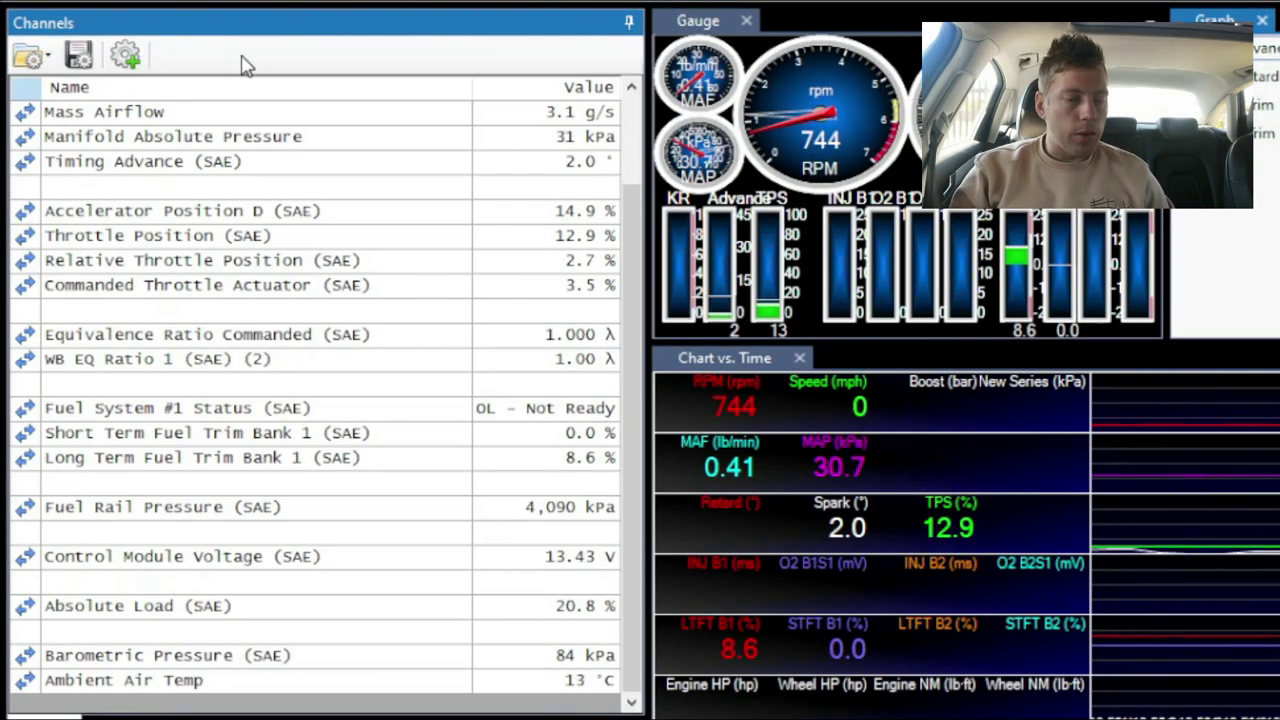
Step: Open the Channel Selector and examine the external inputs for AEM, Bosch LT2 Sport and MPVI2, MPVI2+, MPVI3
left_click(126, 58)
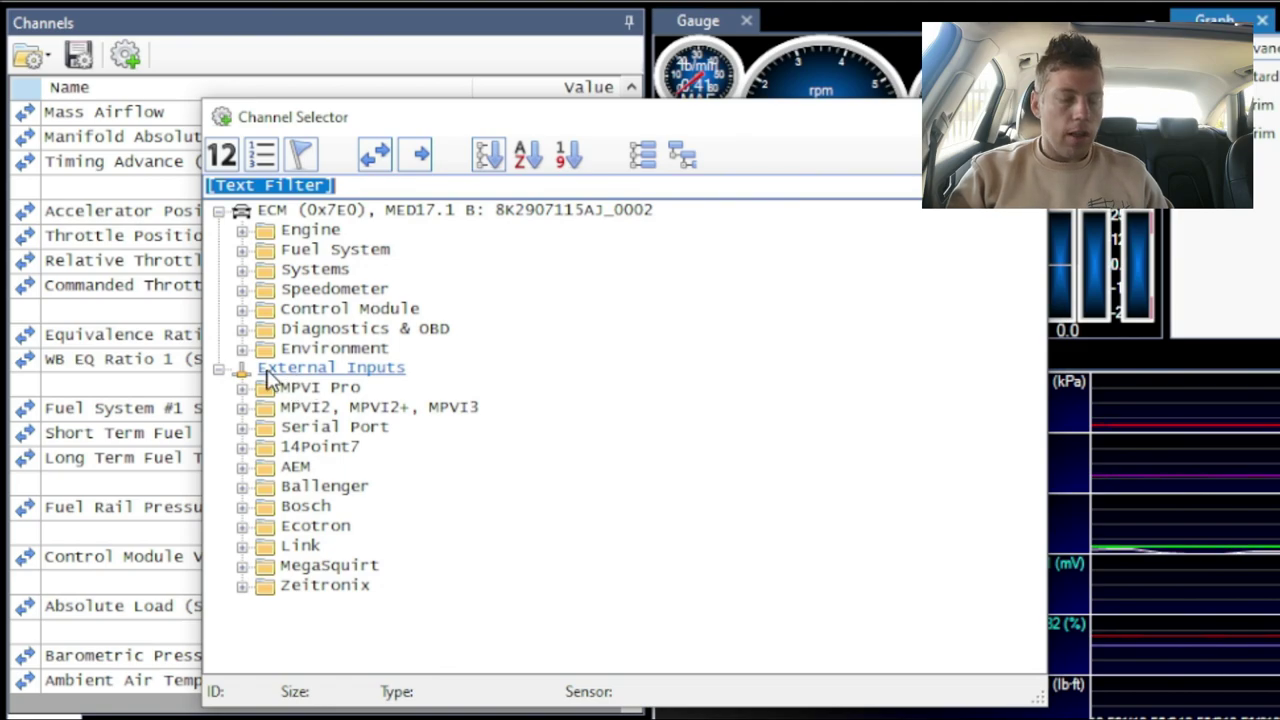
left_click(218, 369)
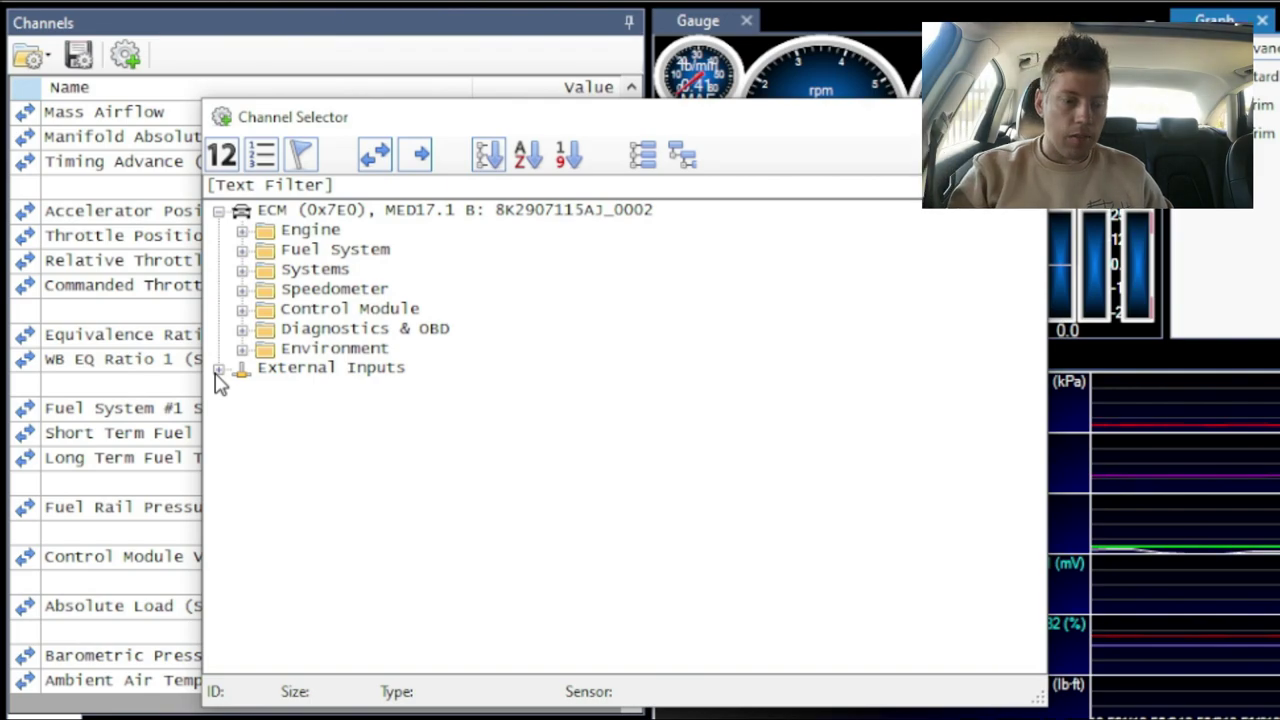
left_click(218, 369)
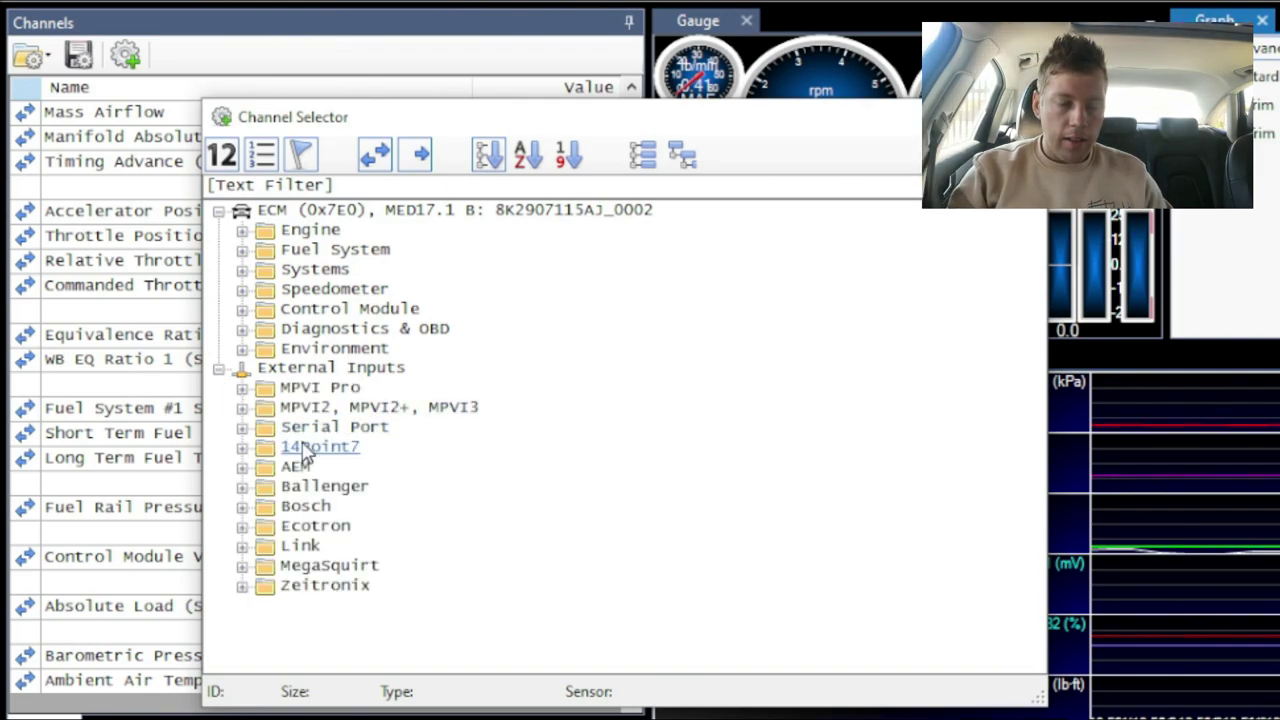
left_click(246, 469)
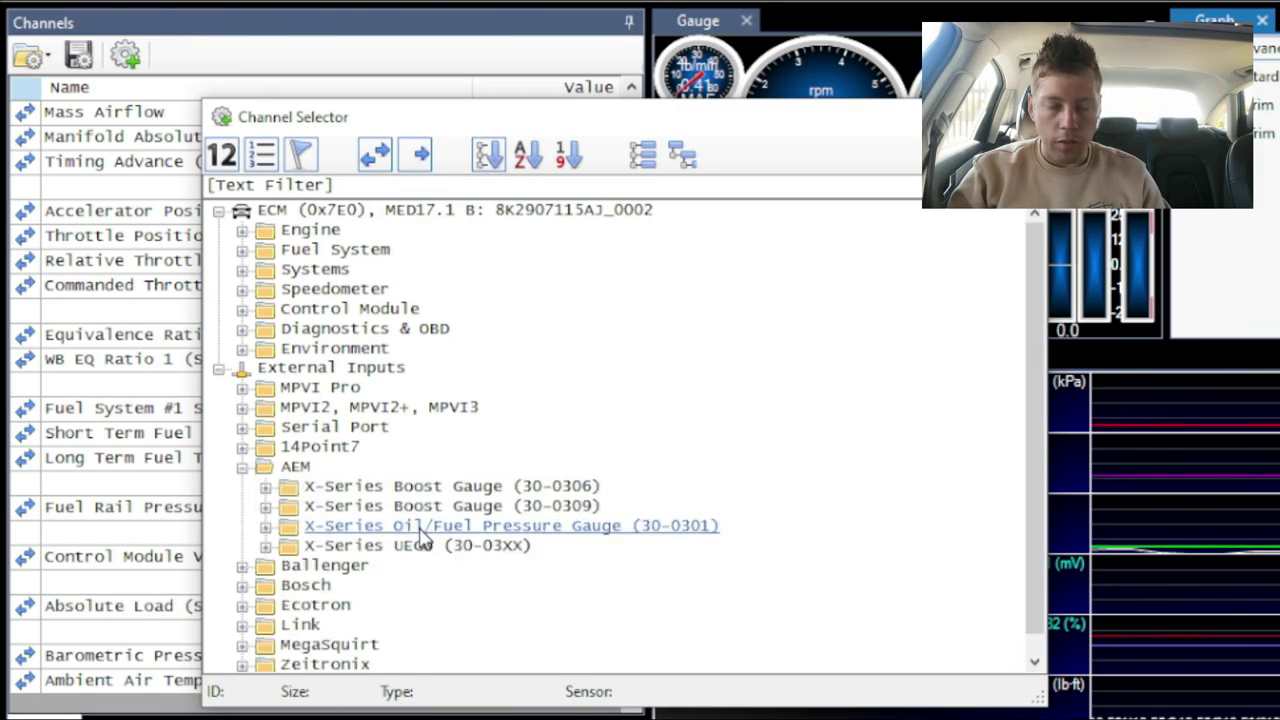
left_click(242, 468)
left_click(243, 507)
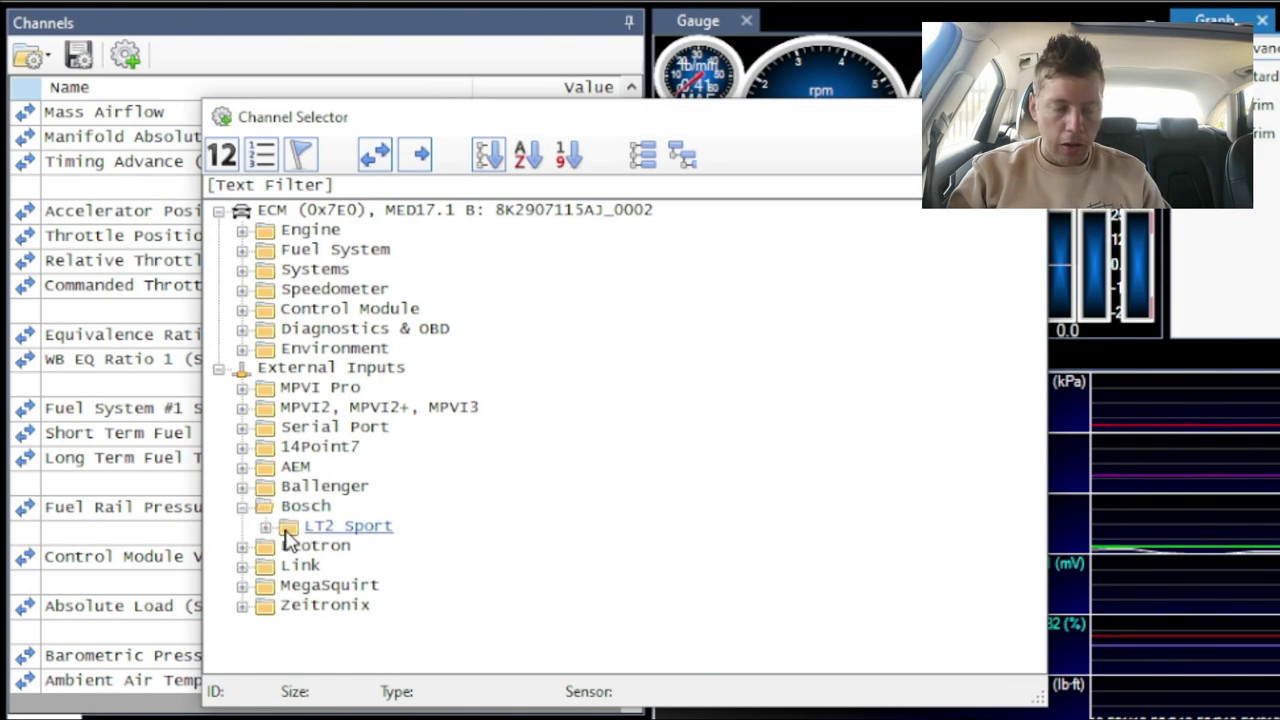
left_click(264, 527)
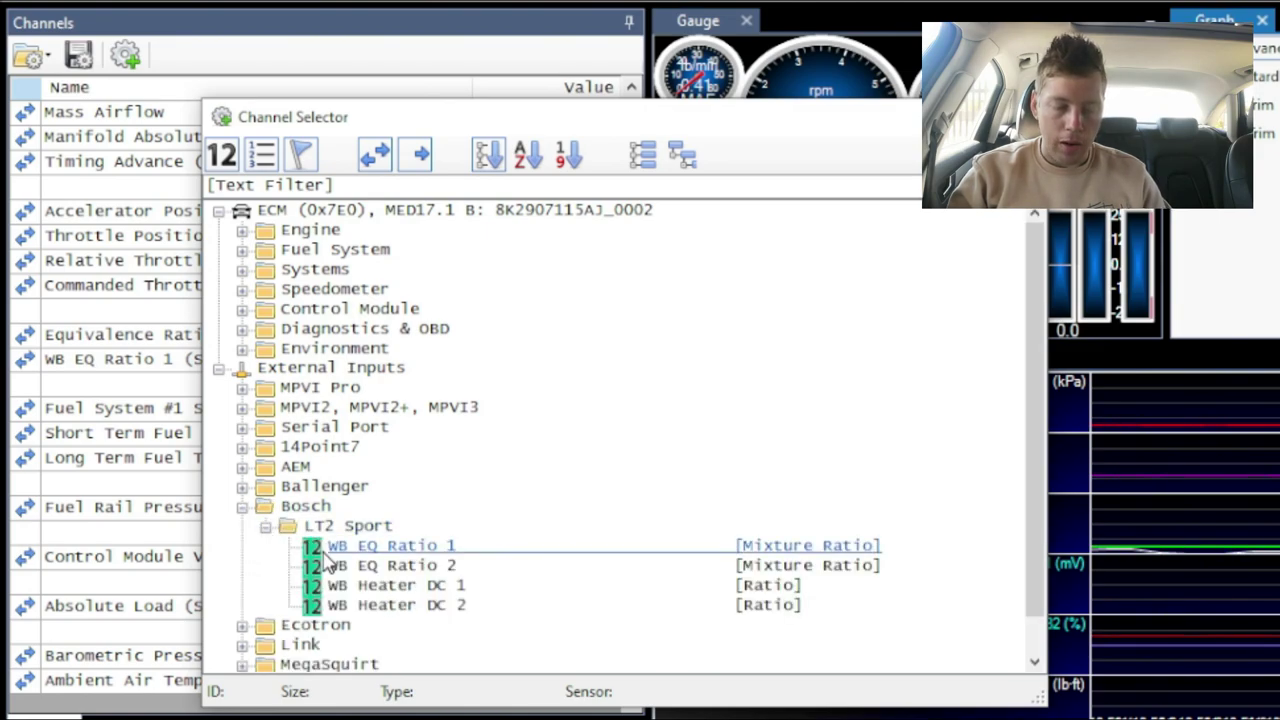
left_click(242, 506)
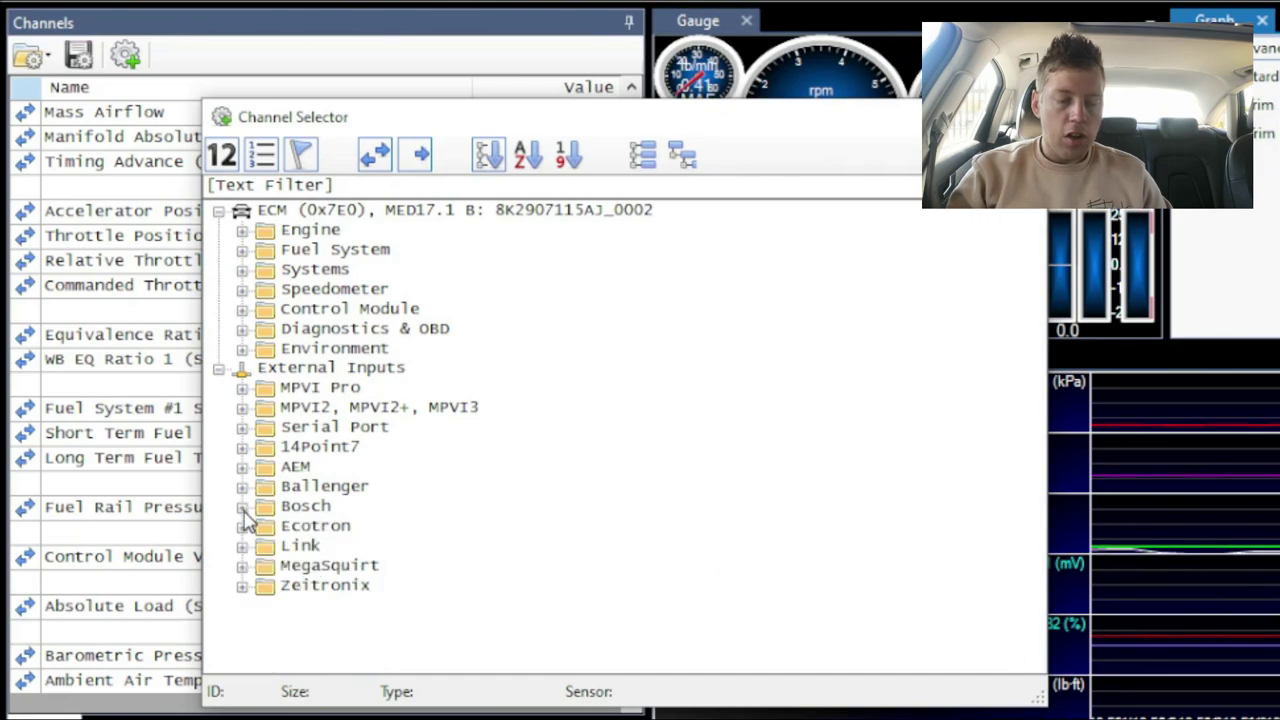
left_click(249, 409)
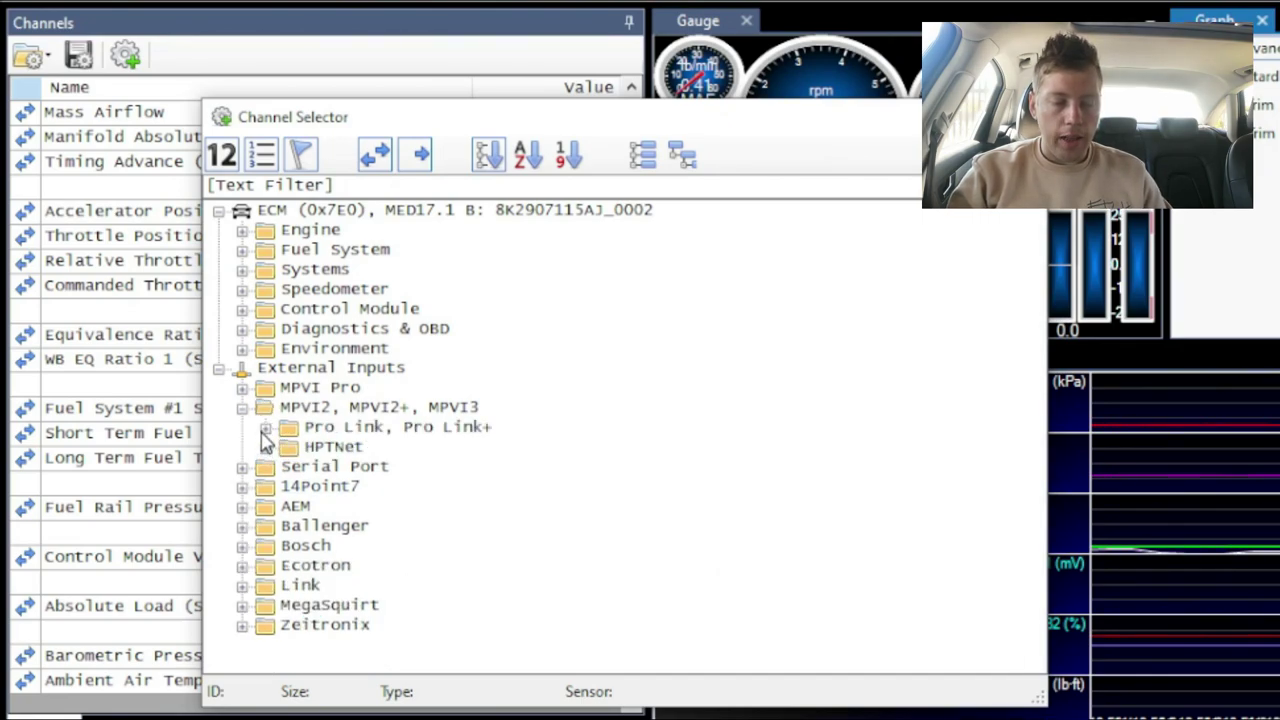
left_click(265, 428)
left_click(265, 428)
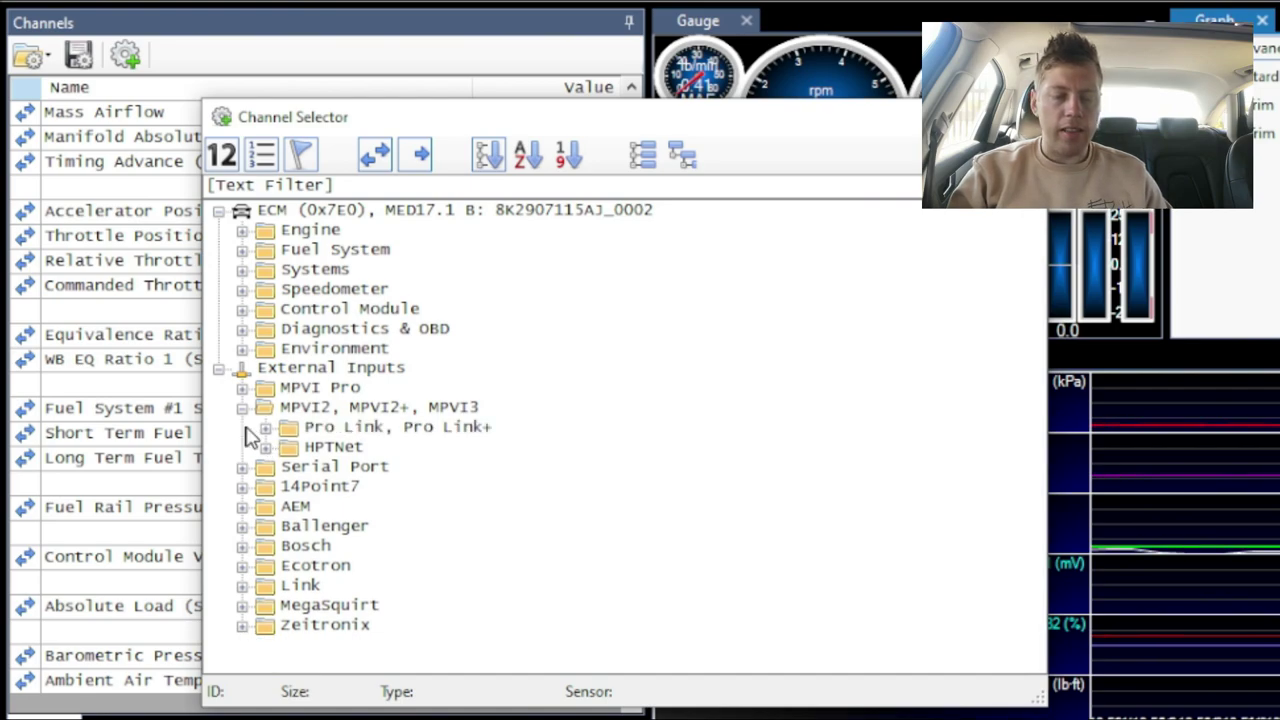
left_click(242, 408)
left_click(218, 369)
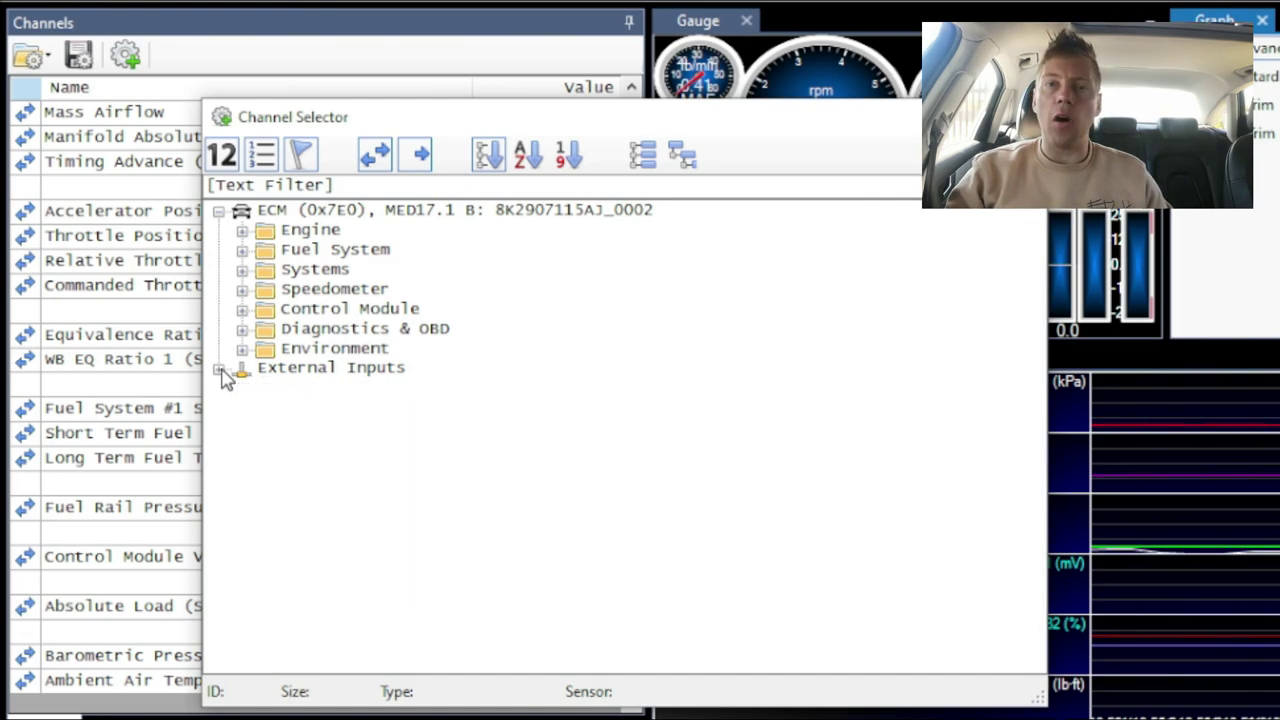
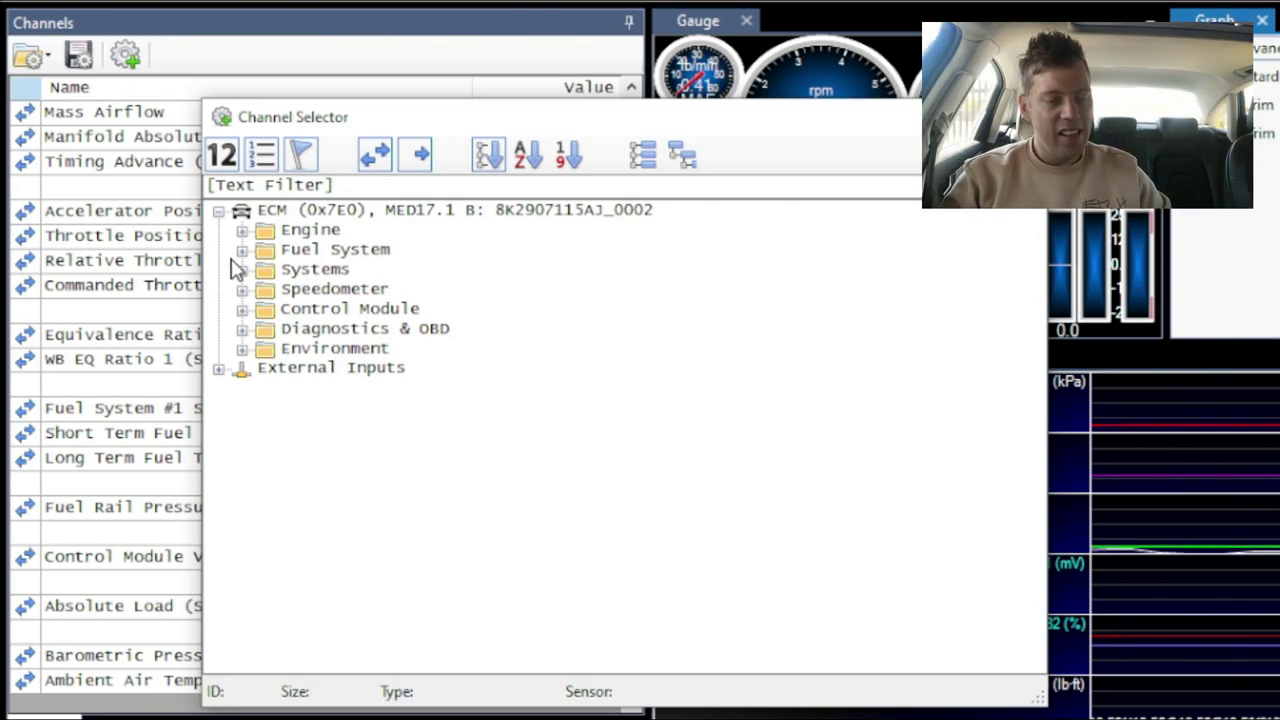
Step: Add the Engine Oil Temp channel from the ECM's Engine General group to the channel list
left_click(242, 231)
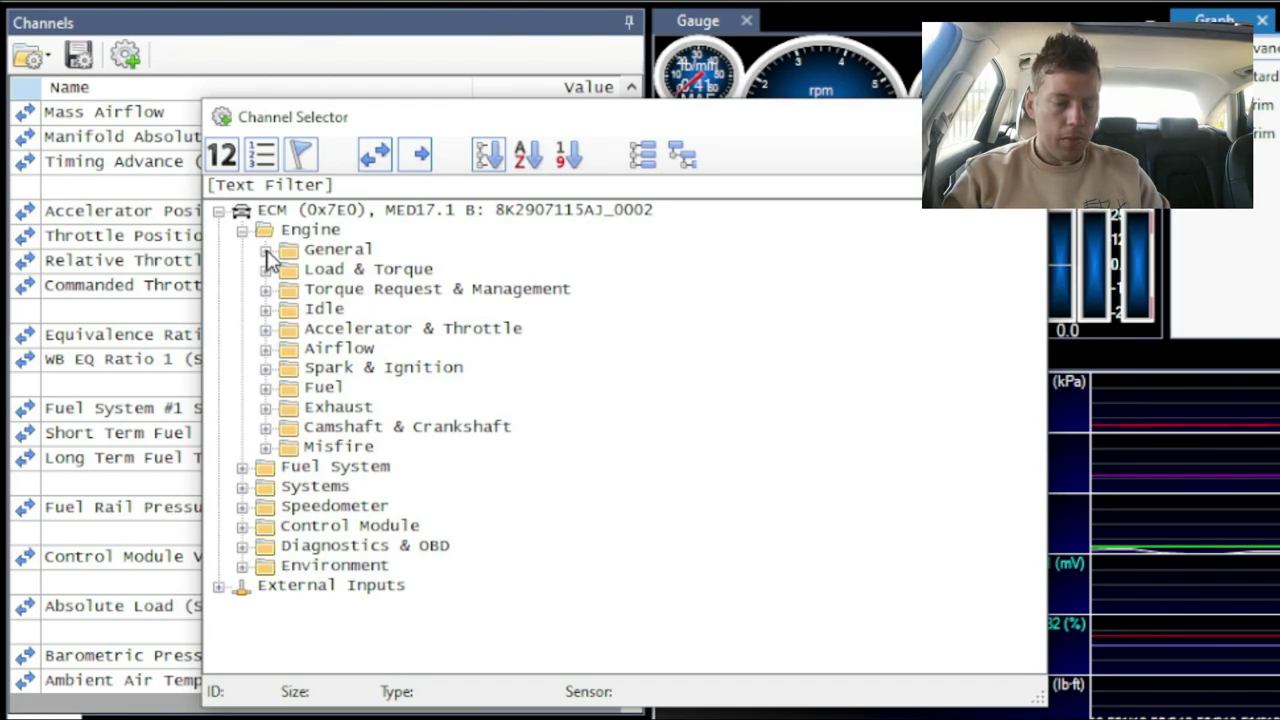
left_click(266, 250)
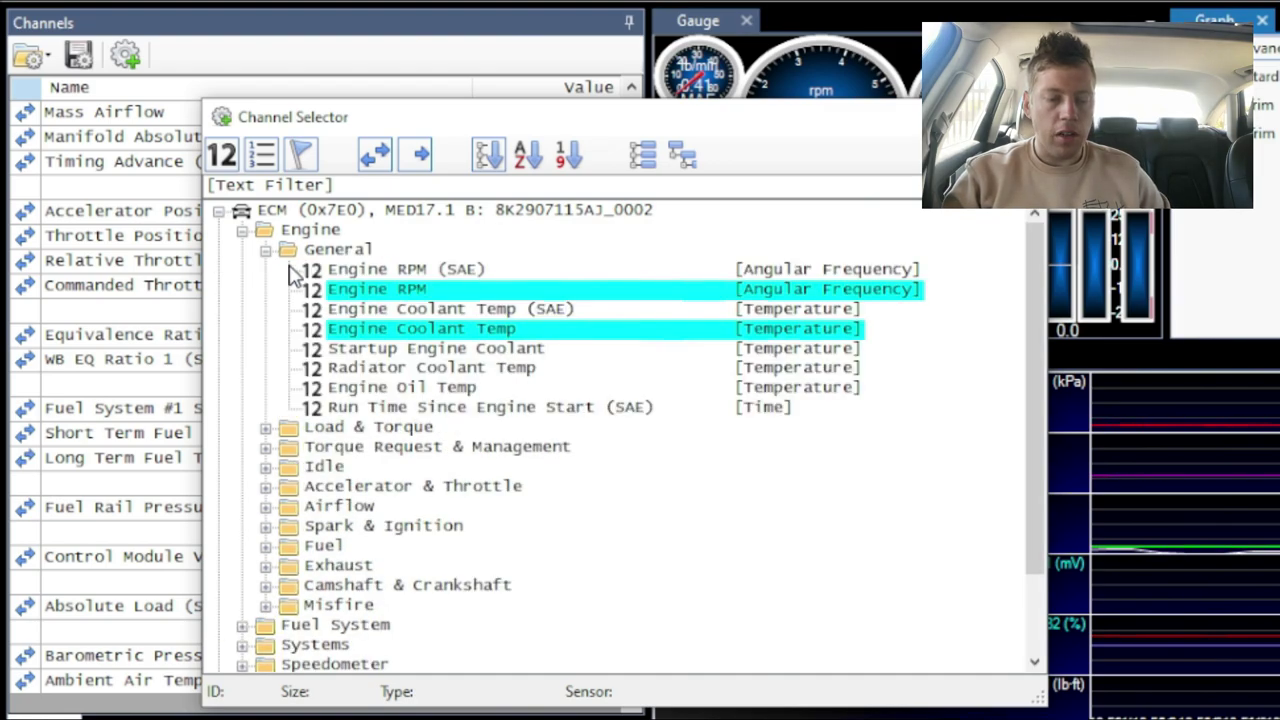
left_click(350, 289, "ctrl")
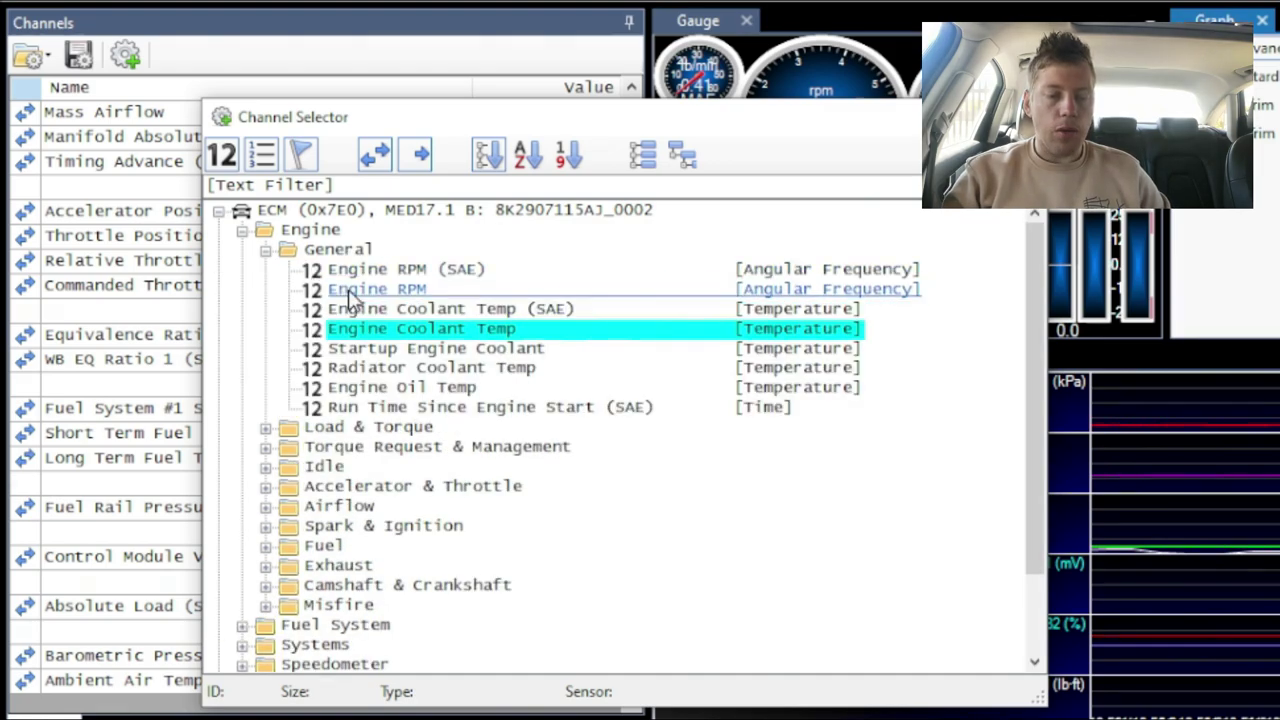
left_click(405, 292, "ctrl")
left_click(400, 330, "ctrl")
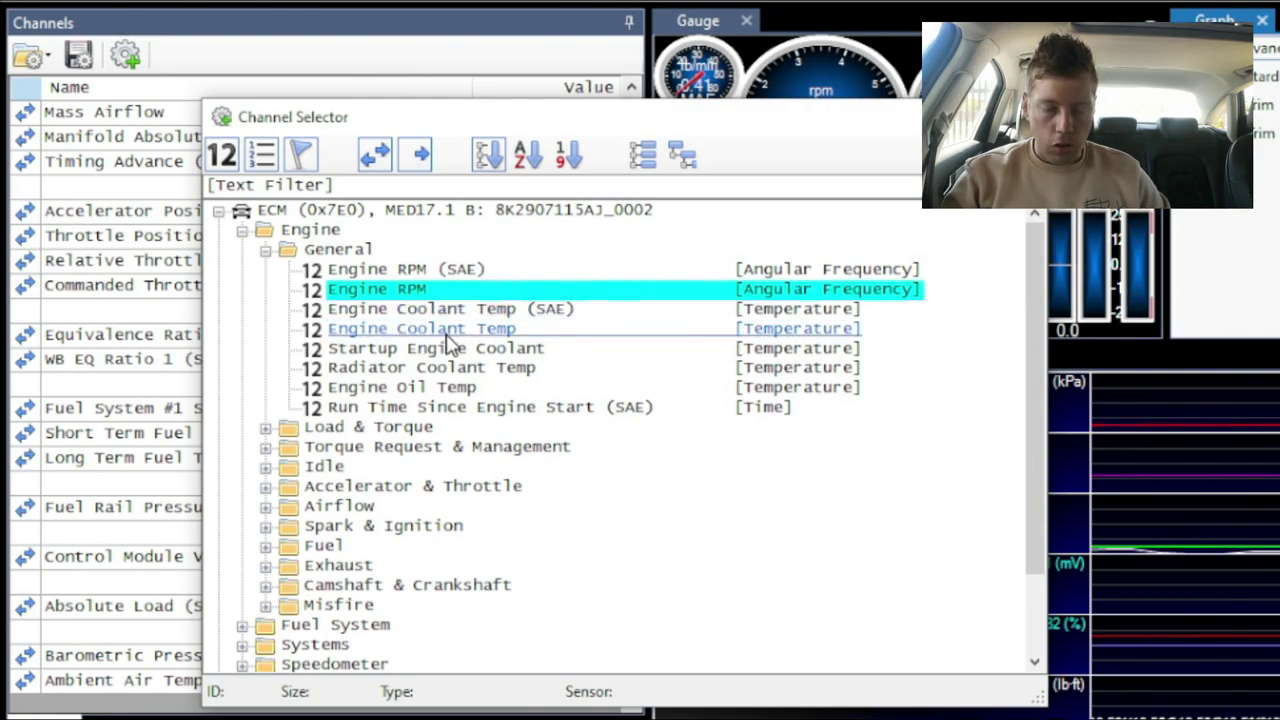
left_click(435, 333, "ctrl")
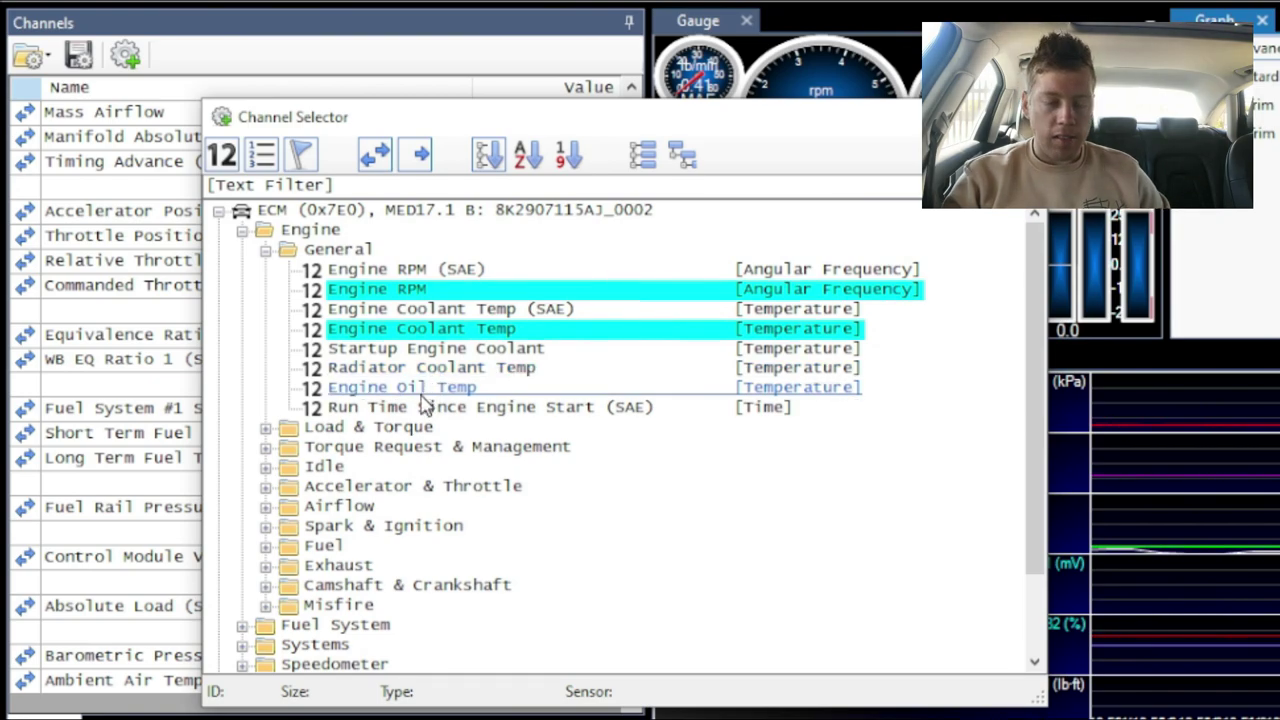
double_click(421, 395)
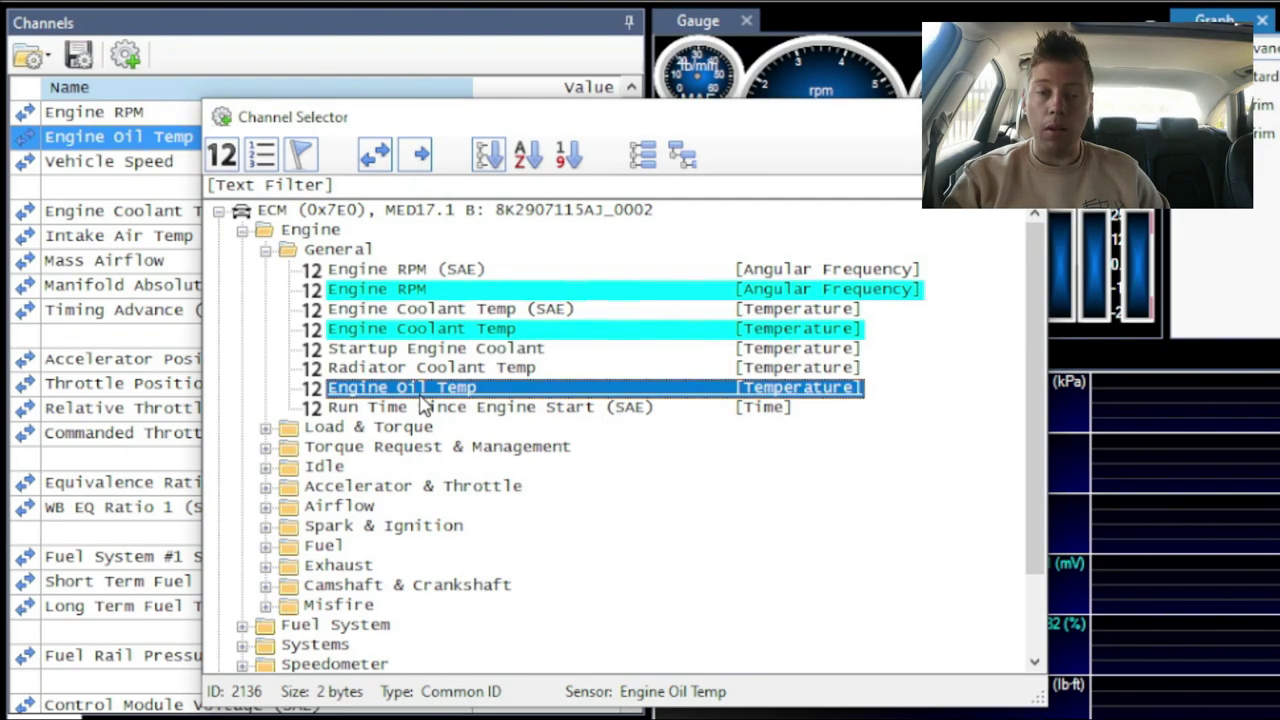
left_click(452, 352)
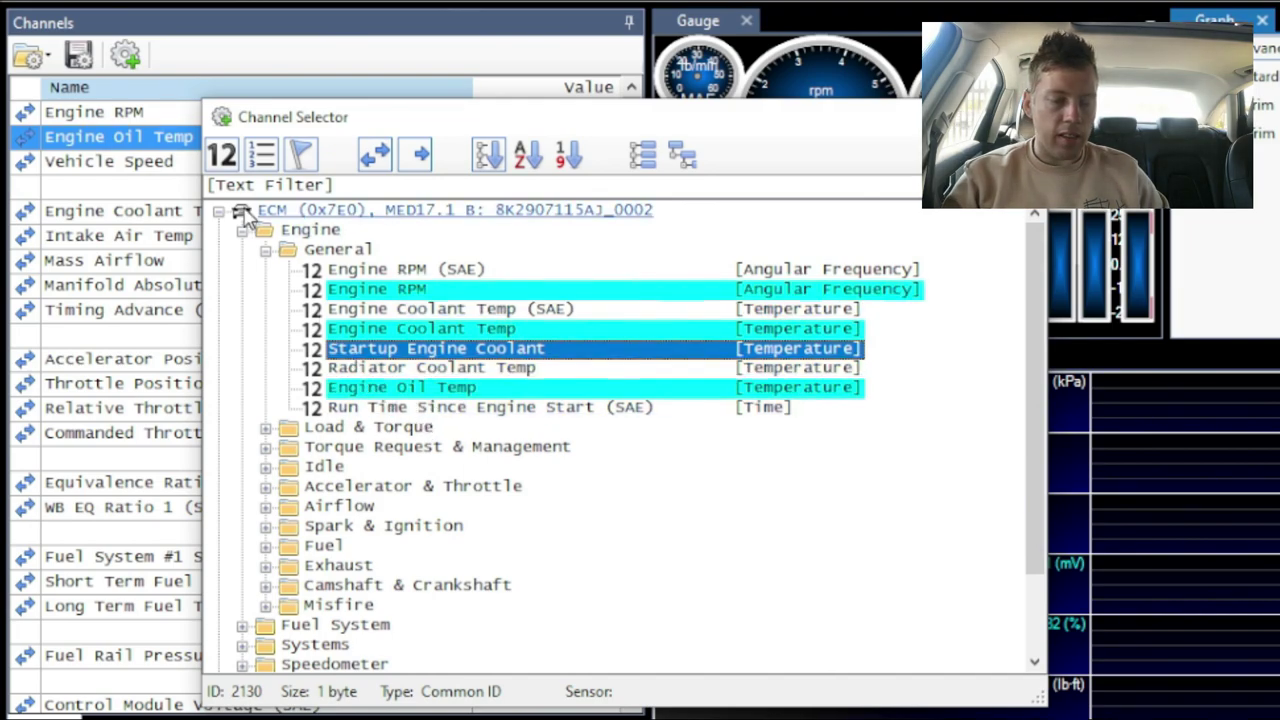
Step: Add the Clutch Torque and Desired Load channels from the Engine Load & Torque group to the channel list
left_click(266, 251)
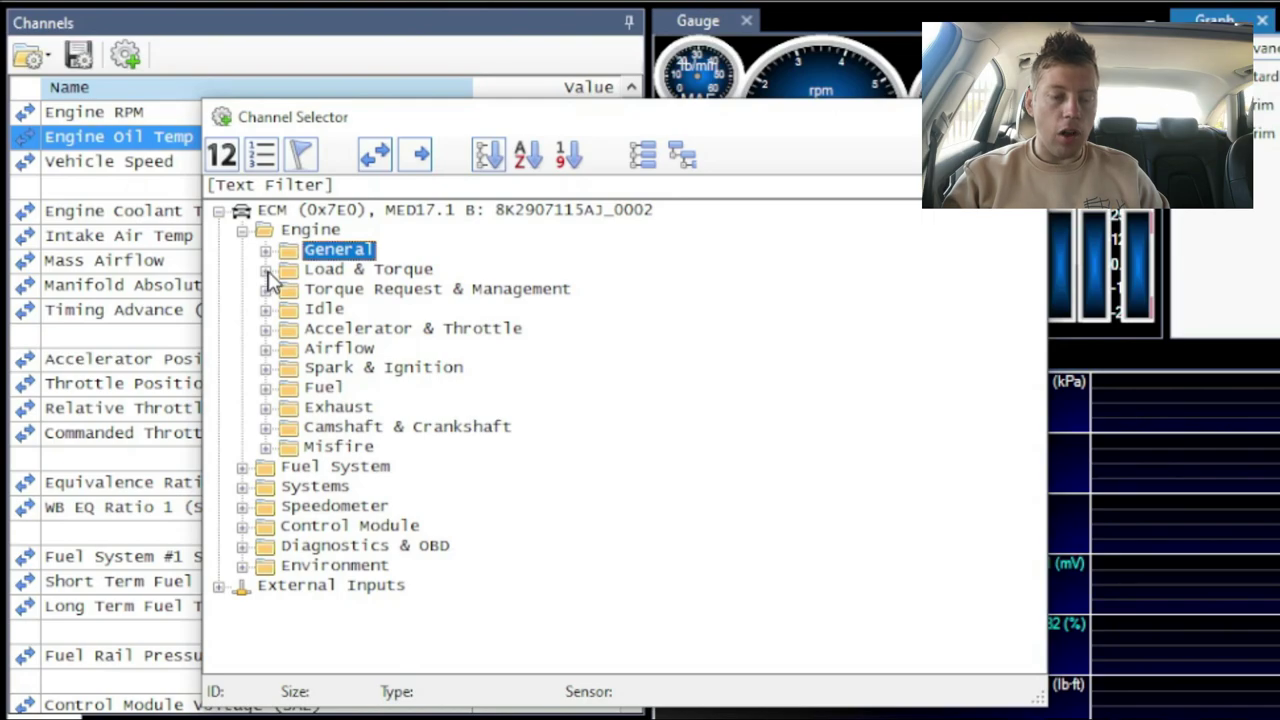
left_click(267, 270)
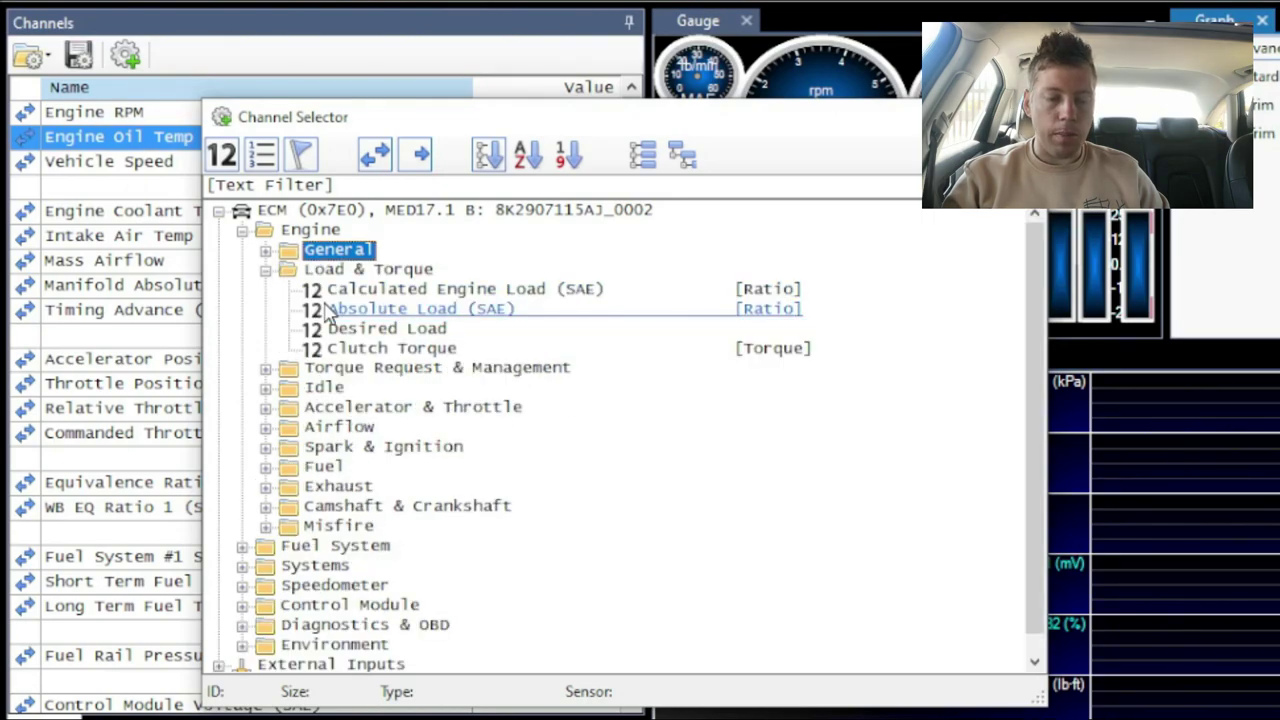
left_click(450, 310)
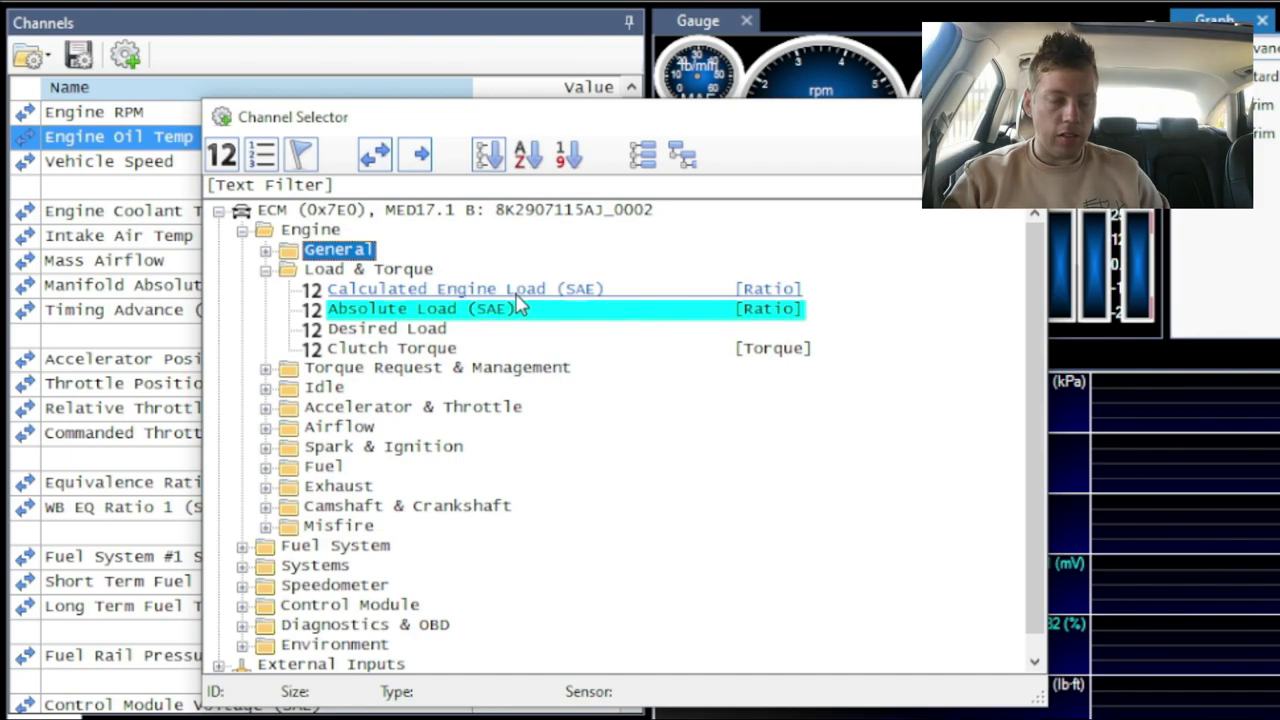
double_click(431, 356)
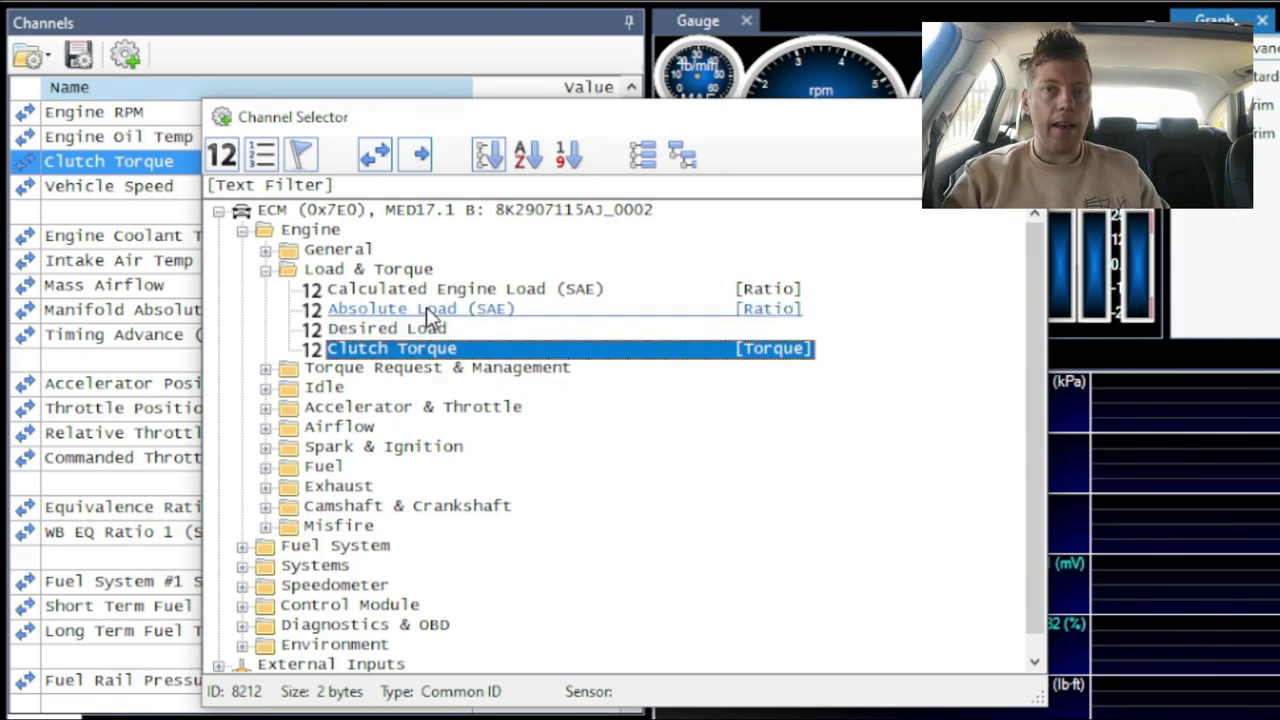
left_click(424, 330)
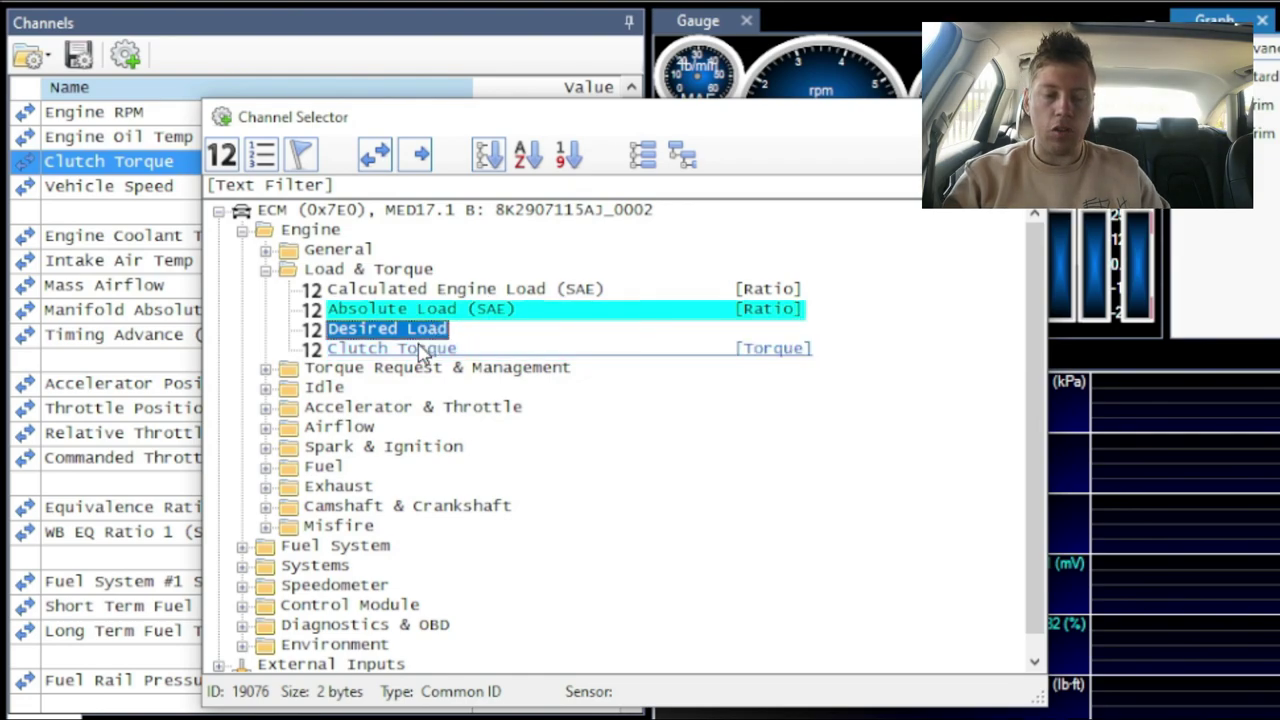
double_click(426, 336)
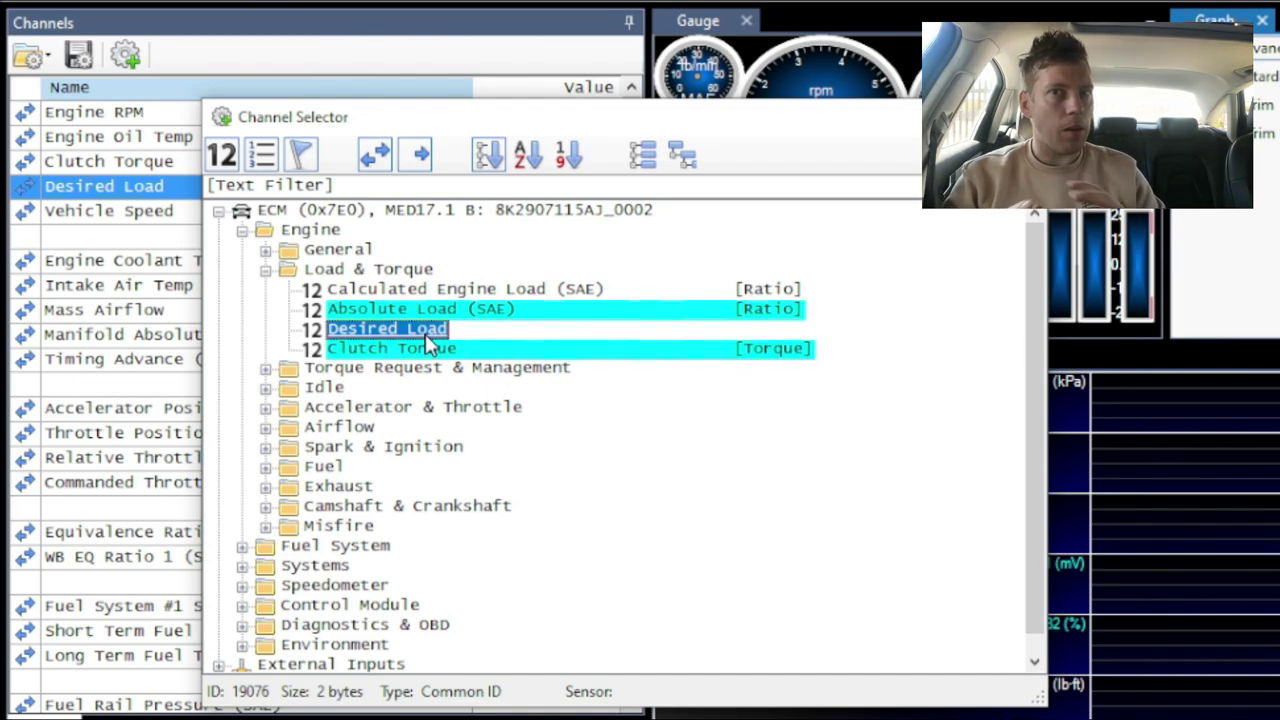
Step: Add the Desired Wheel Torque channel from the Torque Request & Management group to the channel list
left_click(358, 311)
left_click(265, 269)
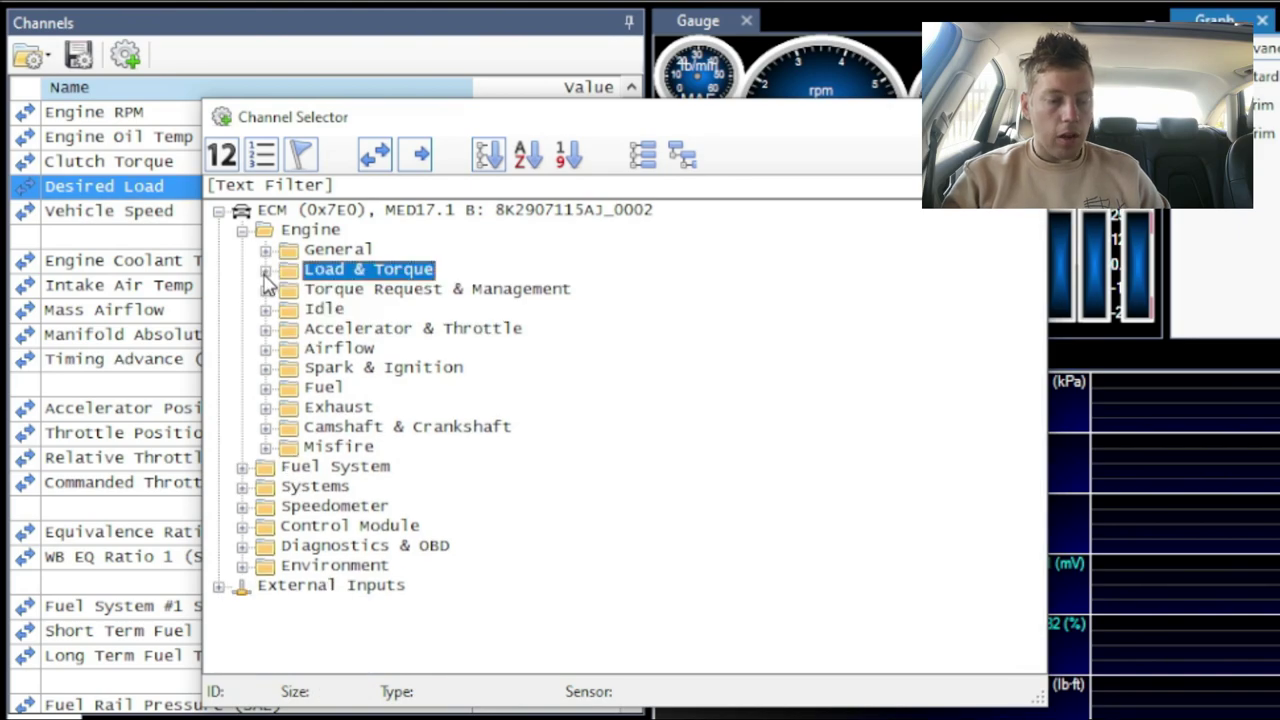
left_click(265, 290)
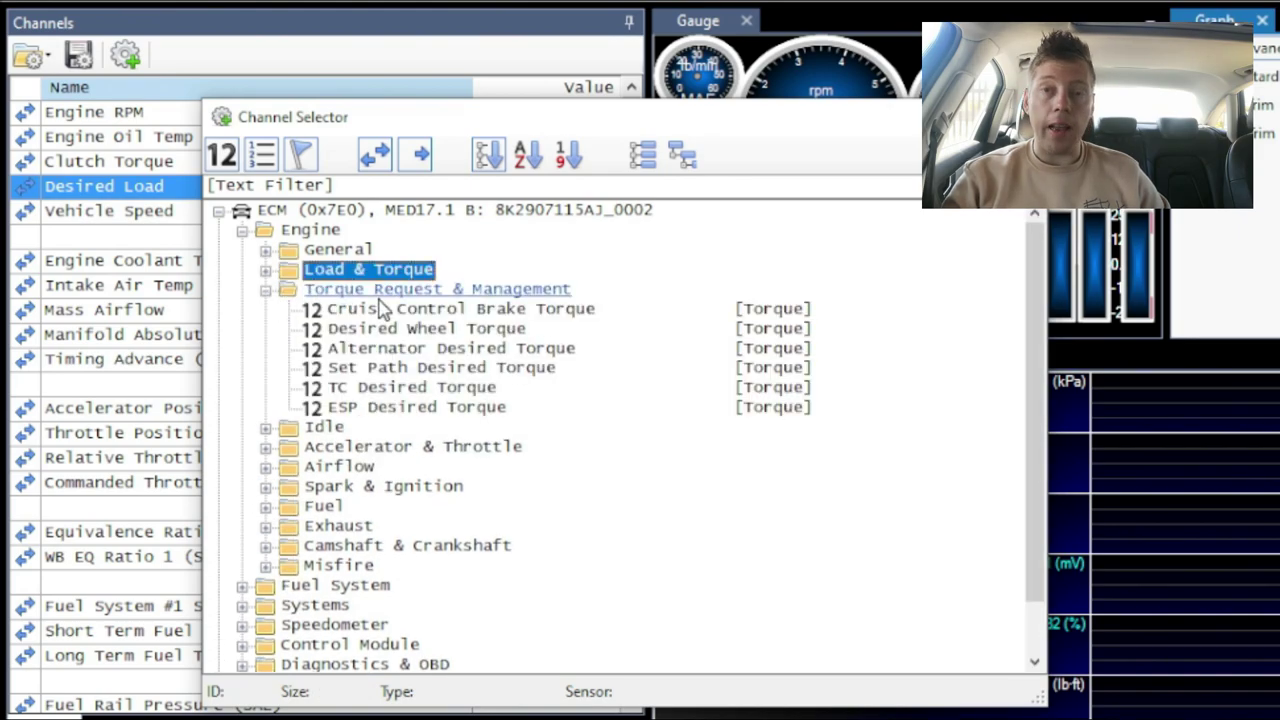
left_click(425, 315)
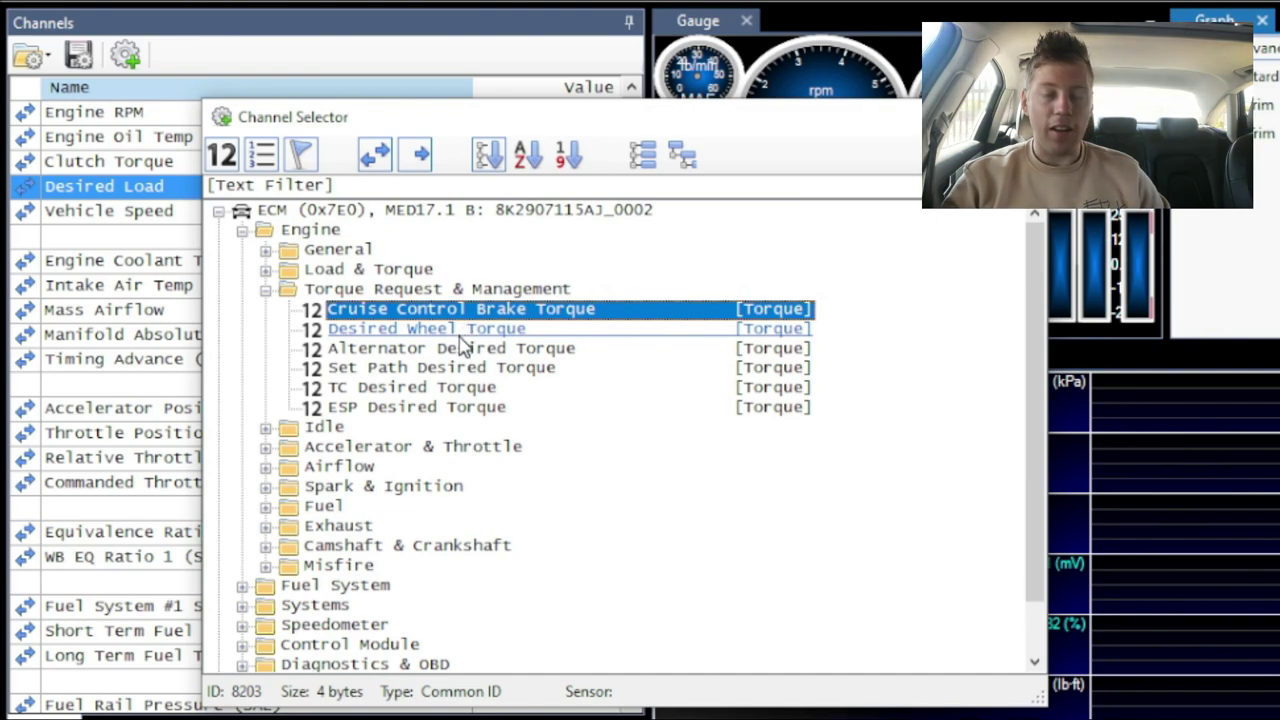
left_click(456, 331)
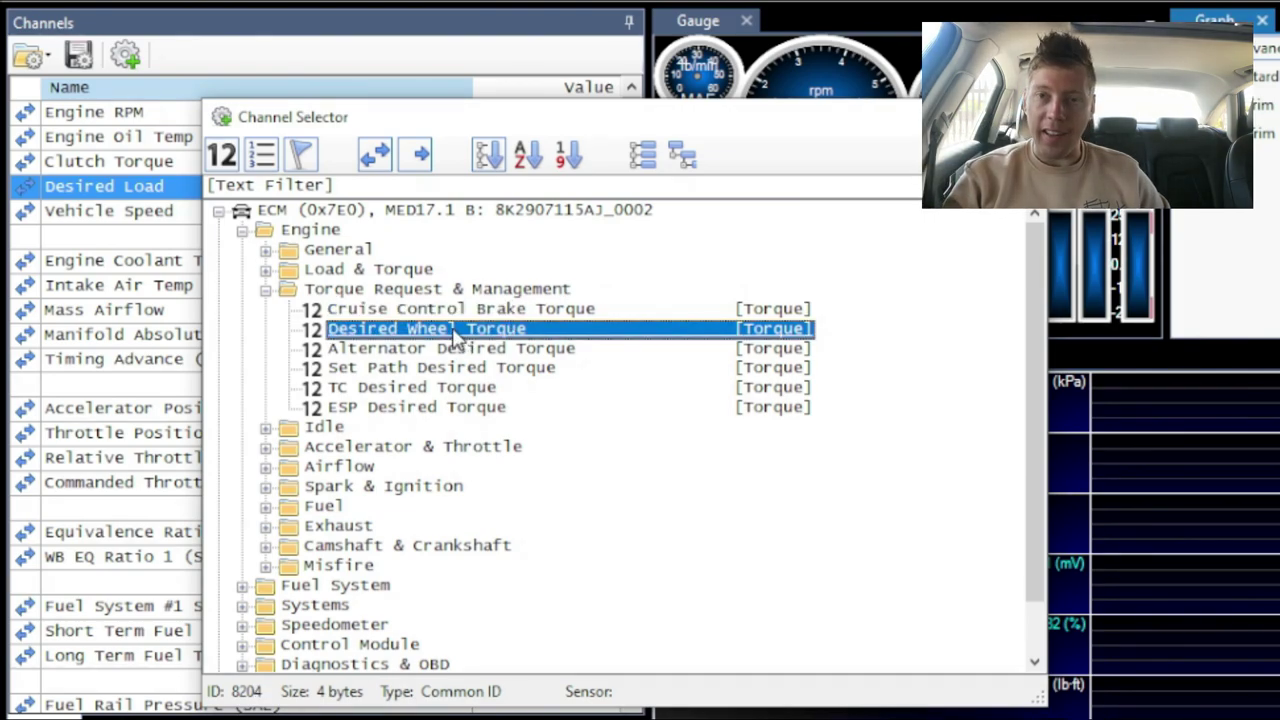
left_click(452, 348)
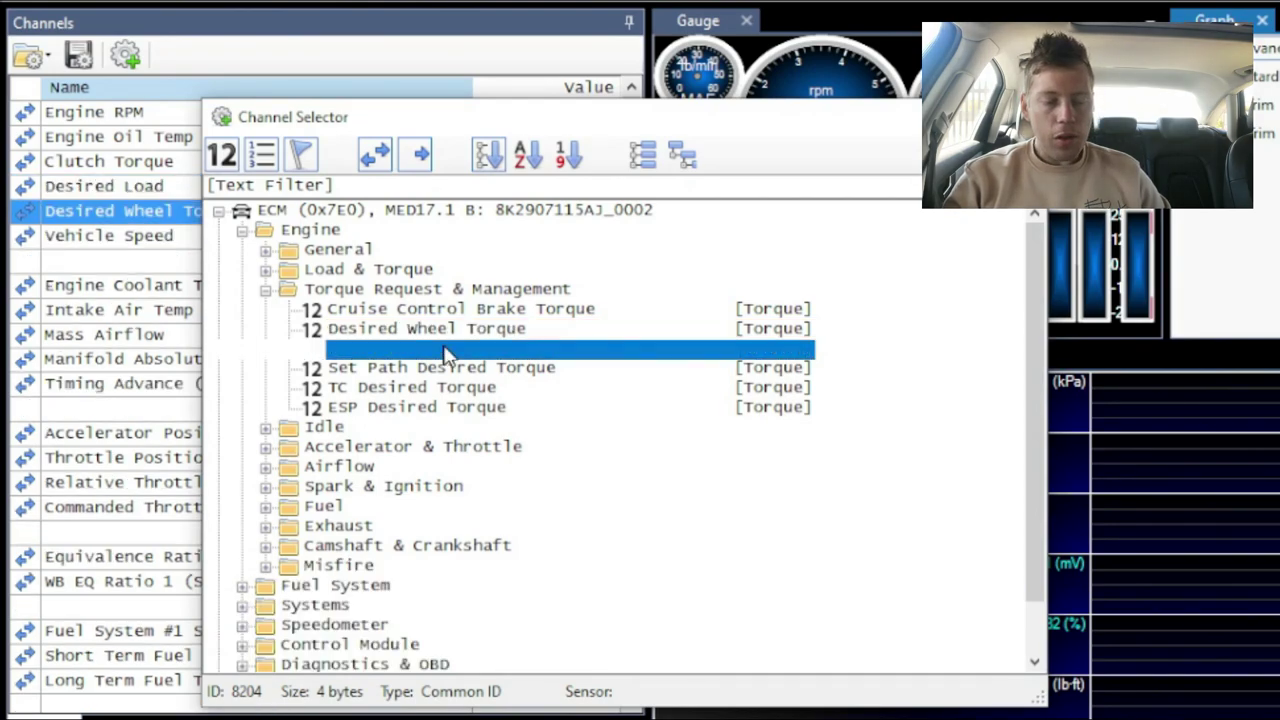
left_click(478, 334)
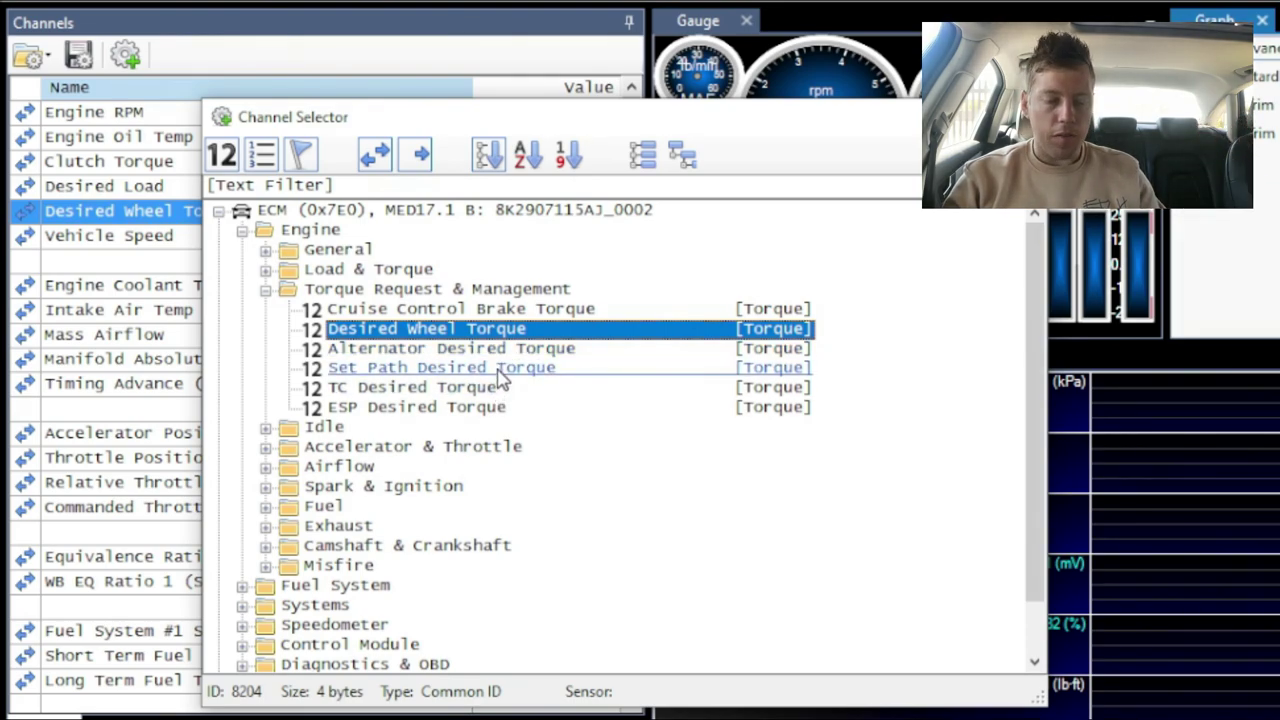
left_click(446, 394)
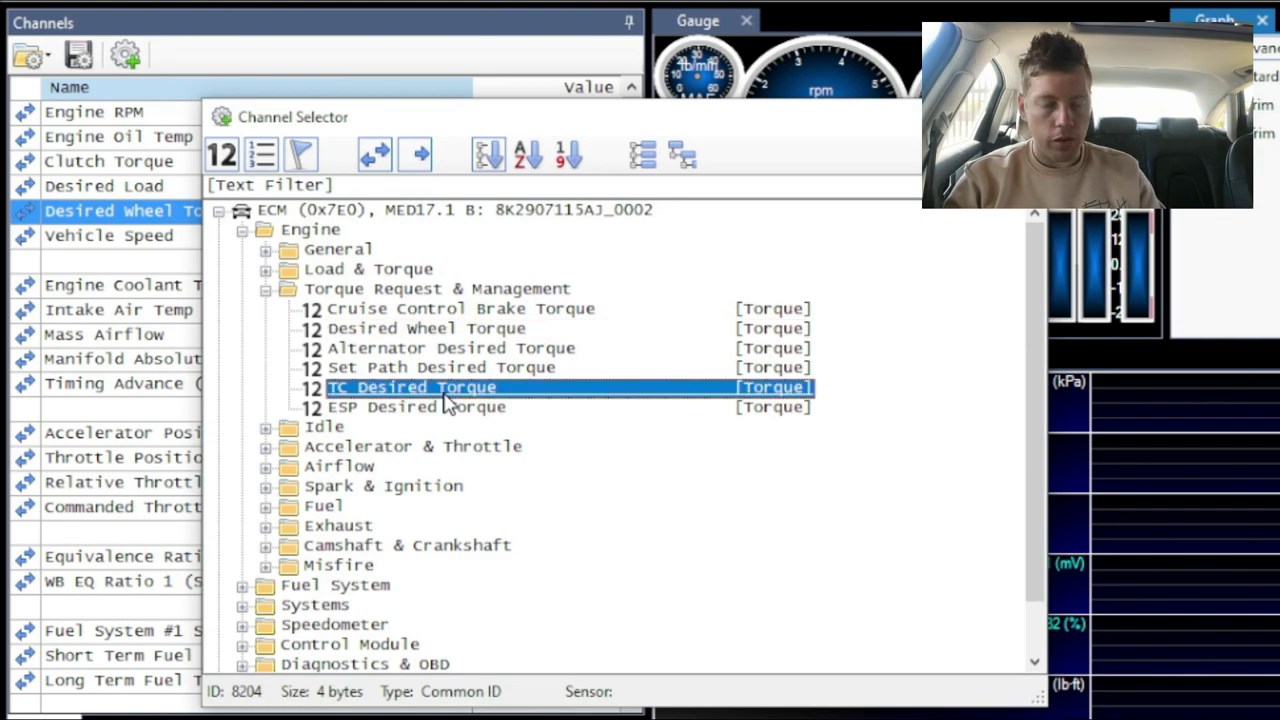
left_click(425, 410)
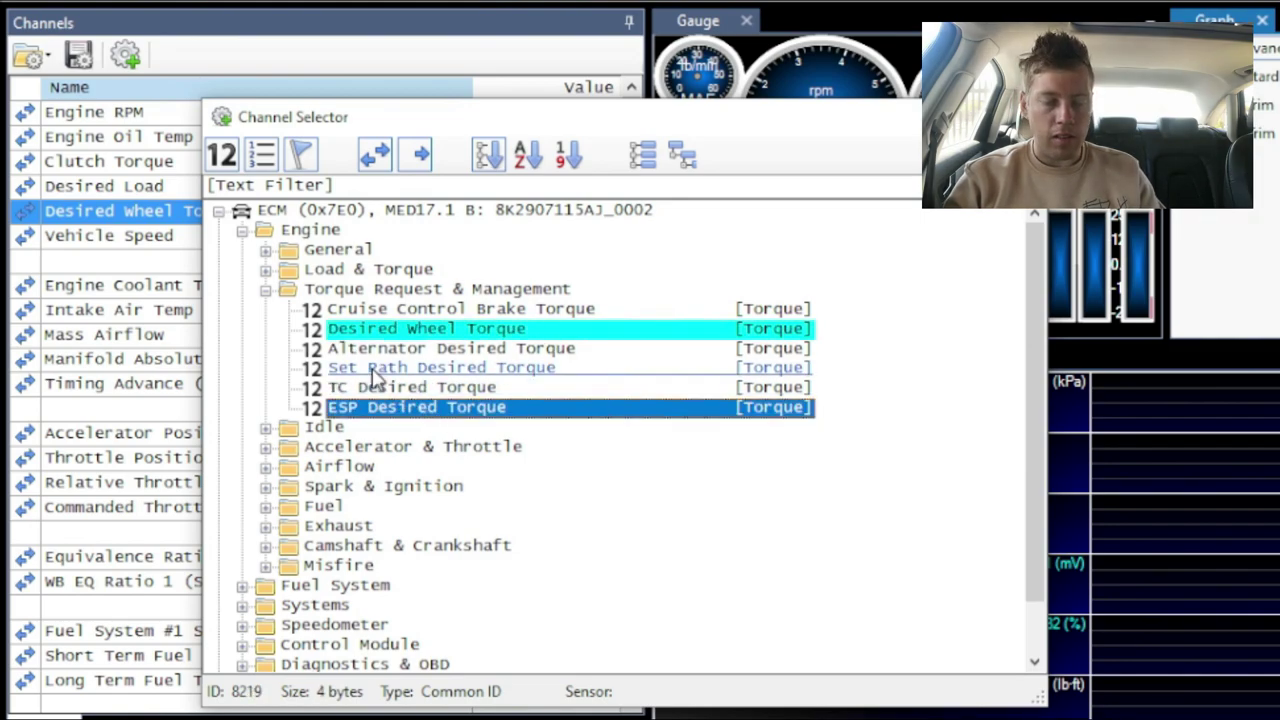
Step: Add the Idle Desired RPM channel from the Idle group and check the Throttle channels before closing the Channel Selector
left_click(265, 289)
left_click(266, 309)
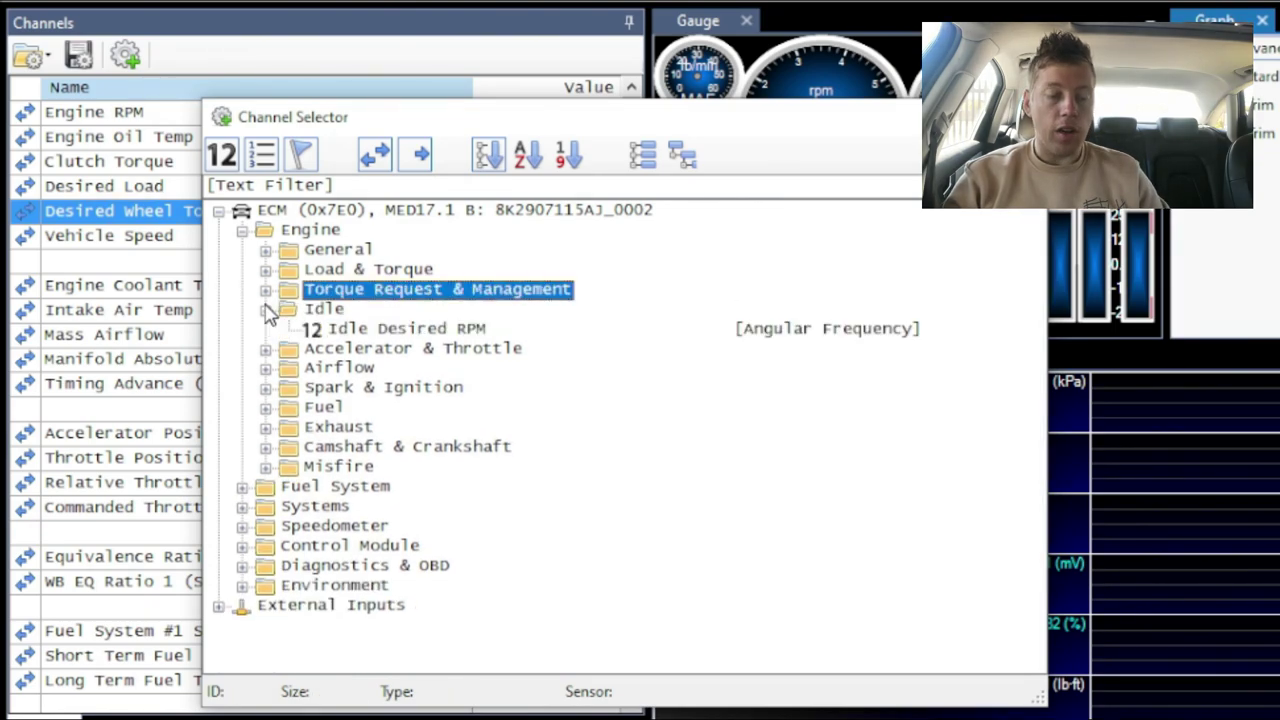
double_click(398, 338)
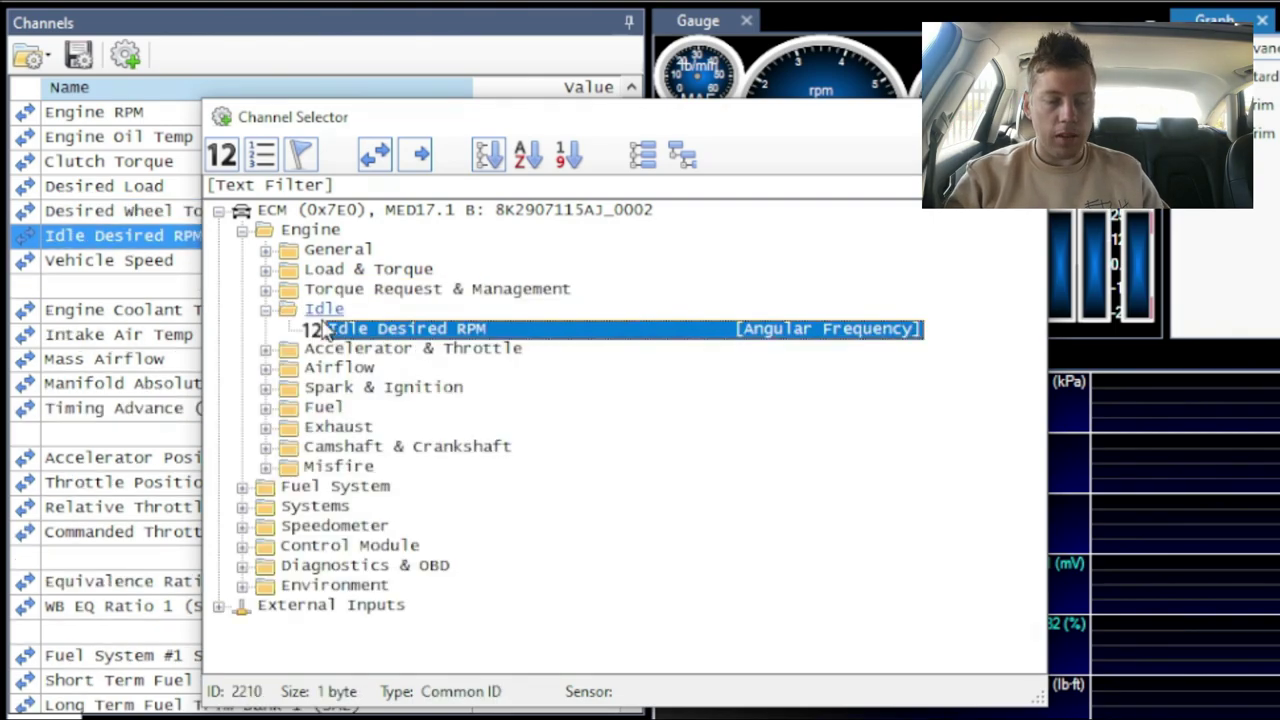
left_click(265, 309)
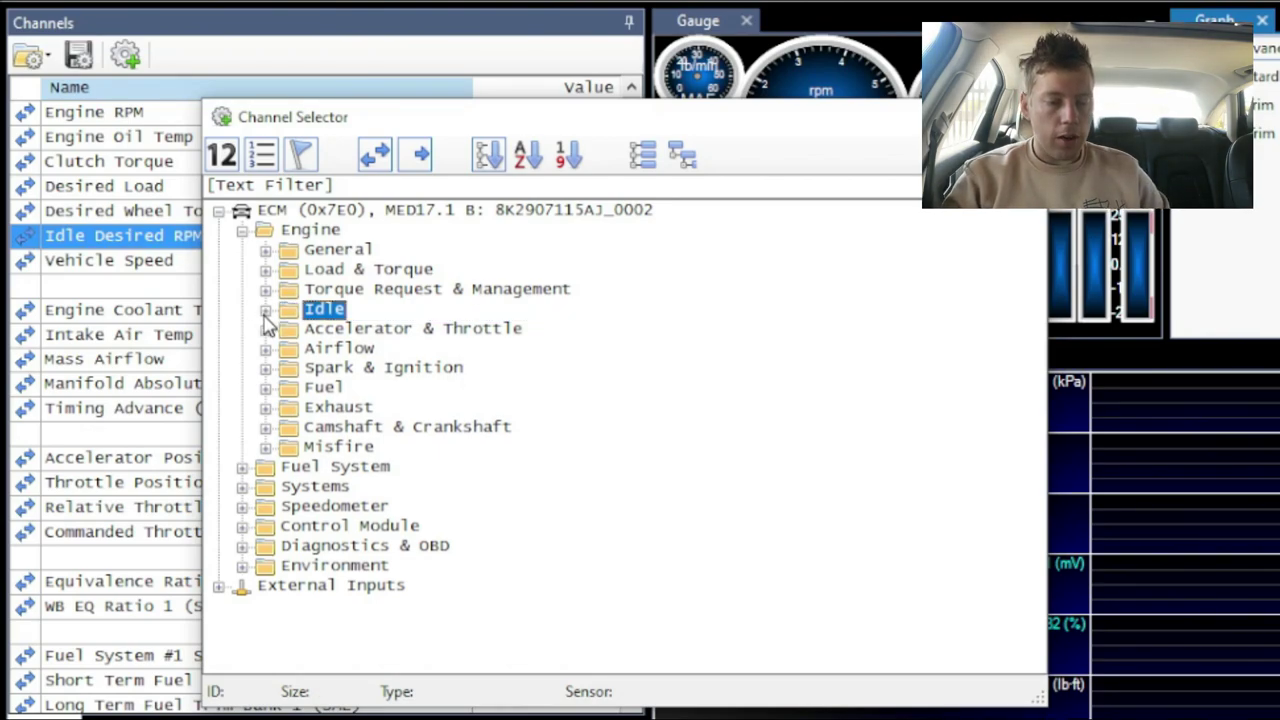
left_click(265, 329)
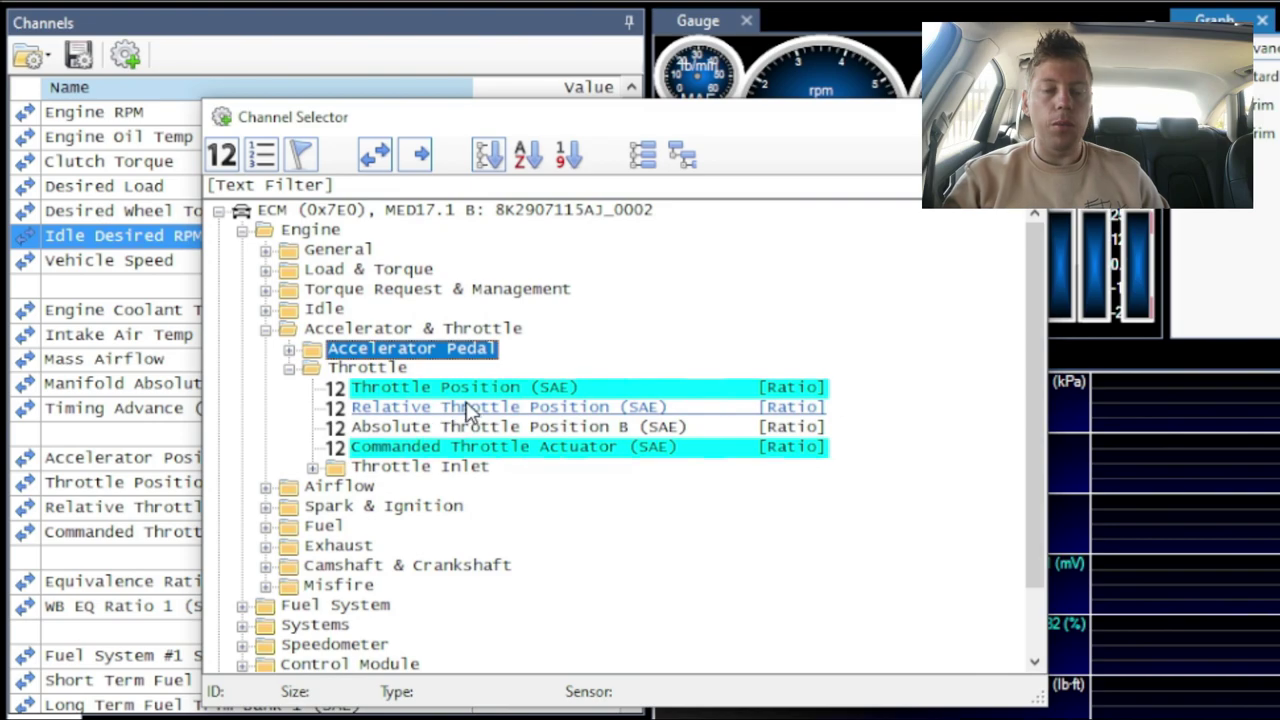
key("Escape")
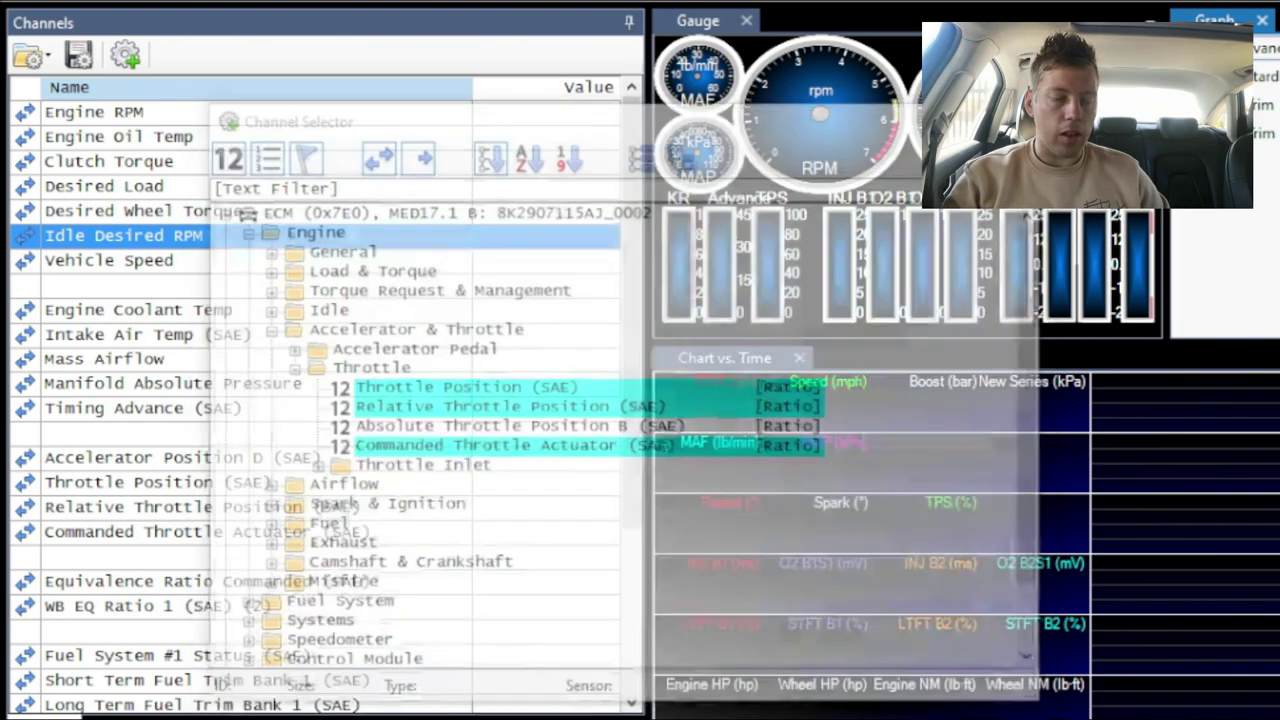
Step: Examine the options available for the Idle Desired RPM channel in the channel list
left_click(198, 218)
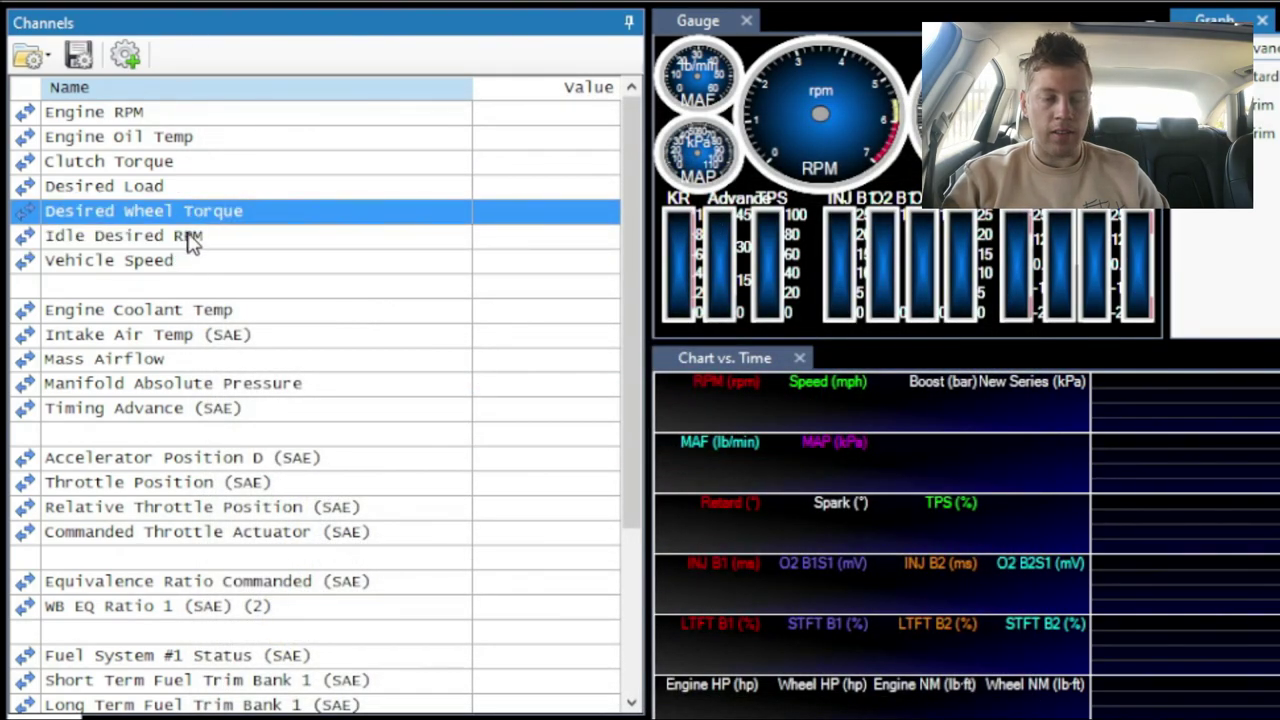
left_click(185, 236)
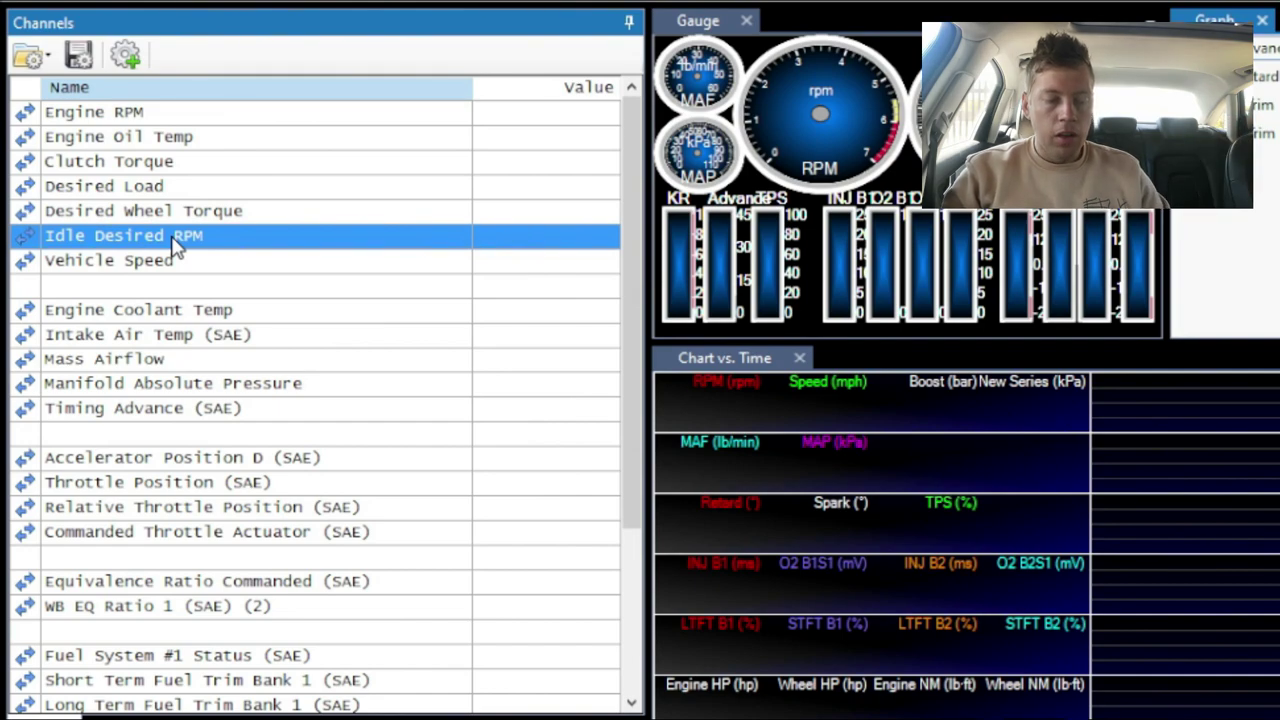
right_click(173, 239)
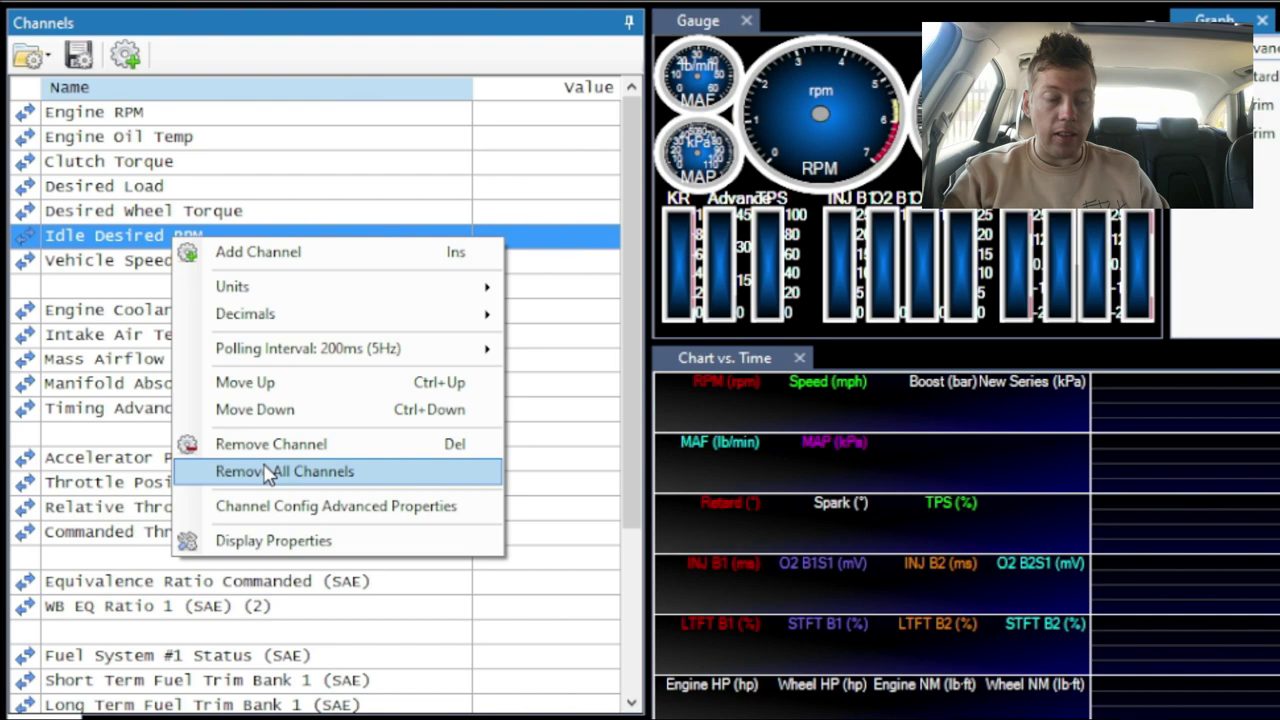
left_click(316, 208)
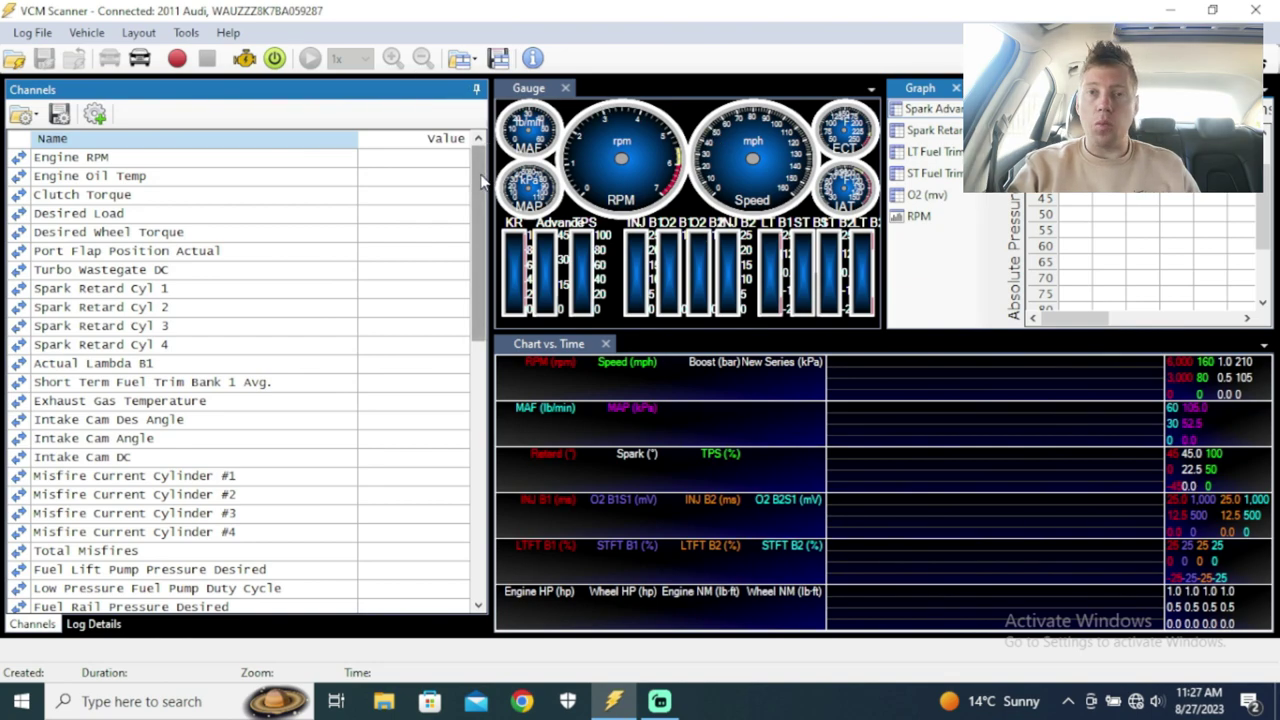
Step: Review the extended channel list from Engine RPM down to Ambient Air Temp
left_click_drag(481, 185, 490, 280)
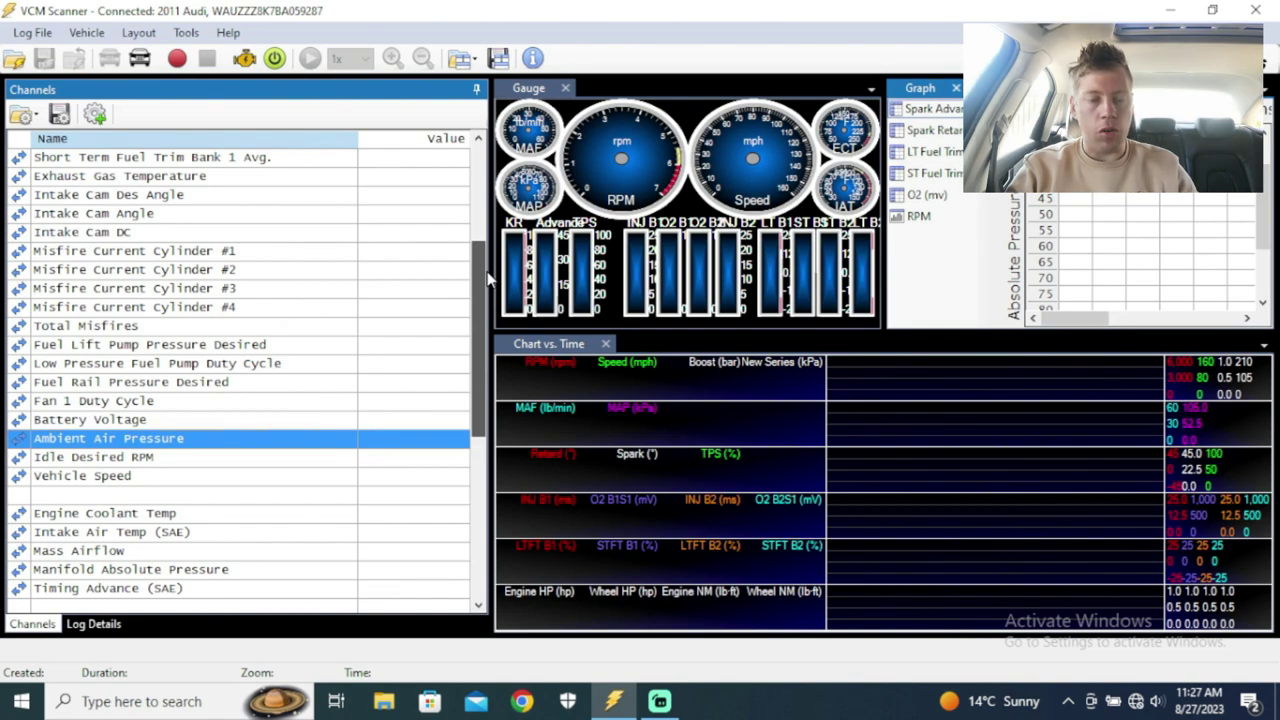
left_click_drag(490, 280, 518, 158)
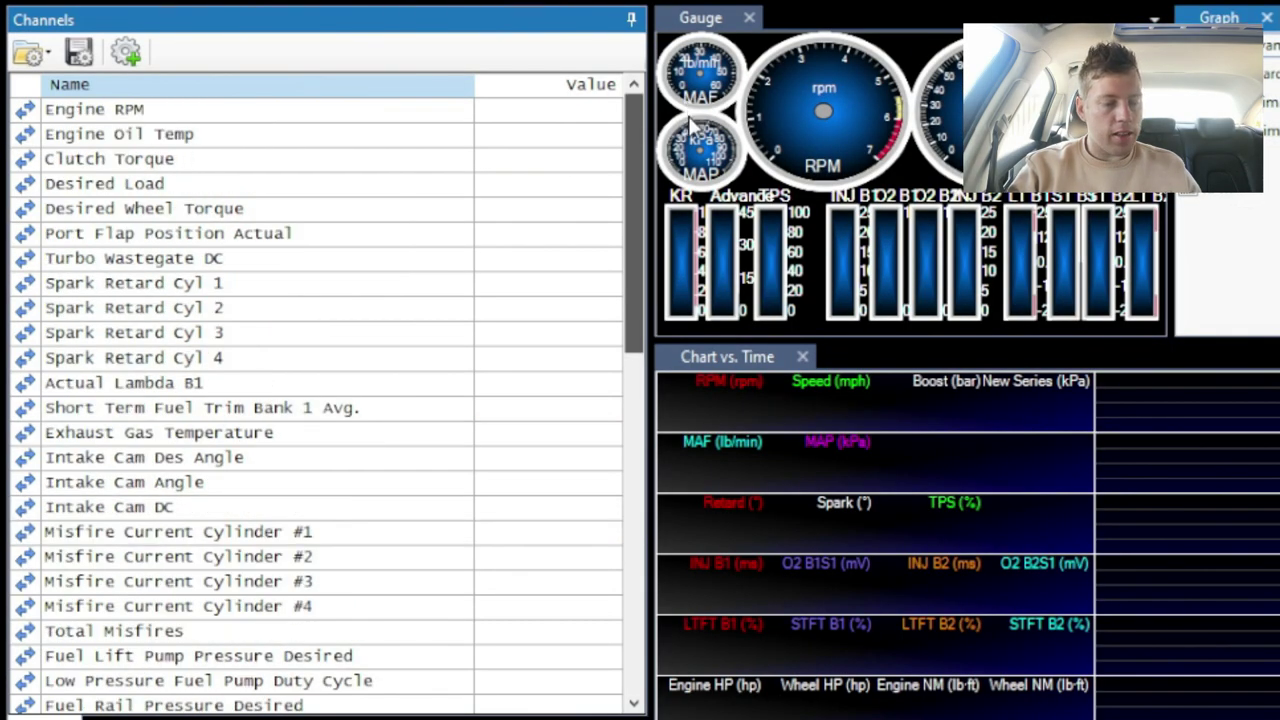
scroll(688, 150, "down", 4)
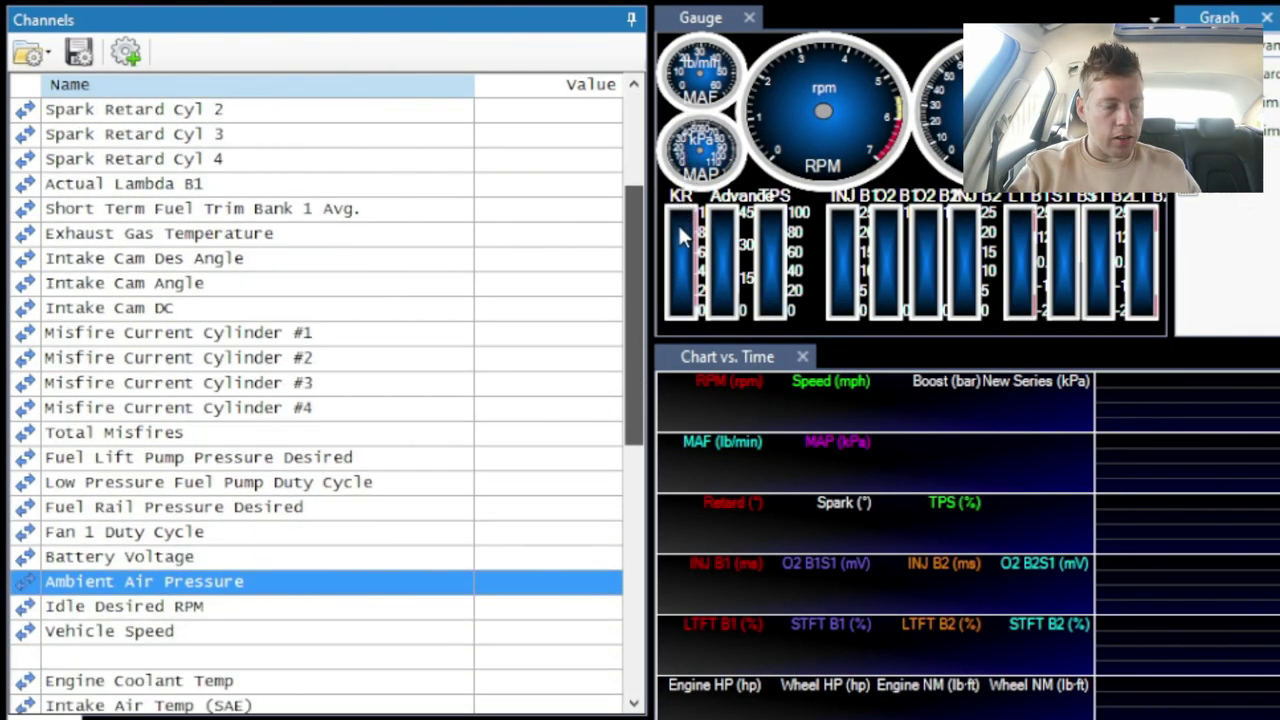
scroll(677, 246, "down", 3)
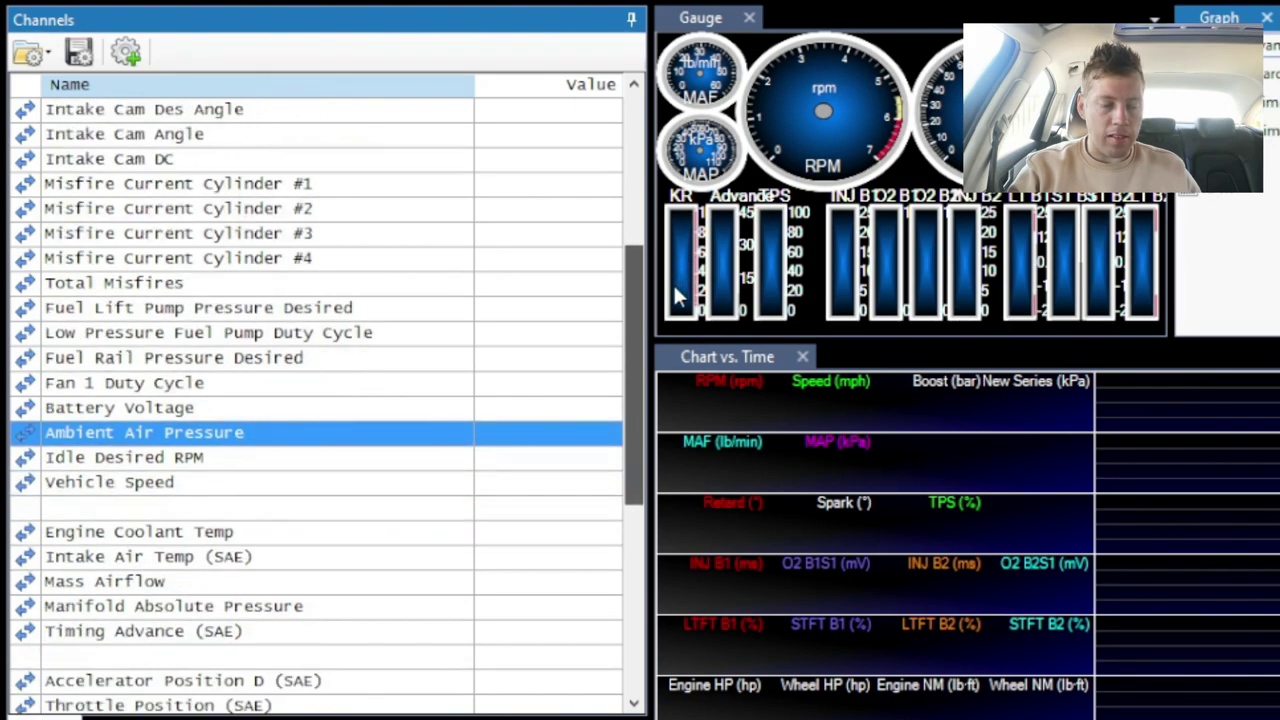
scroll(675, 320, "down", 3)
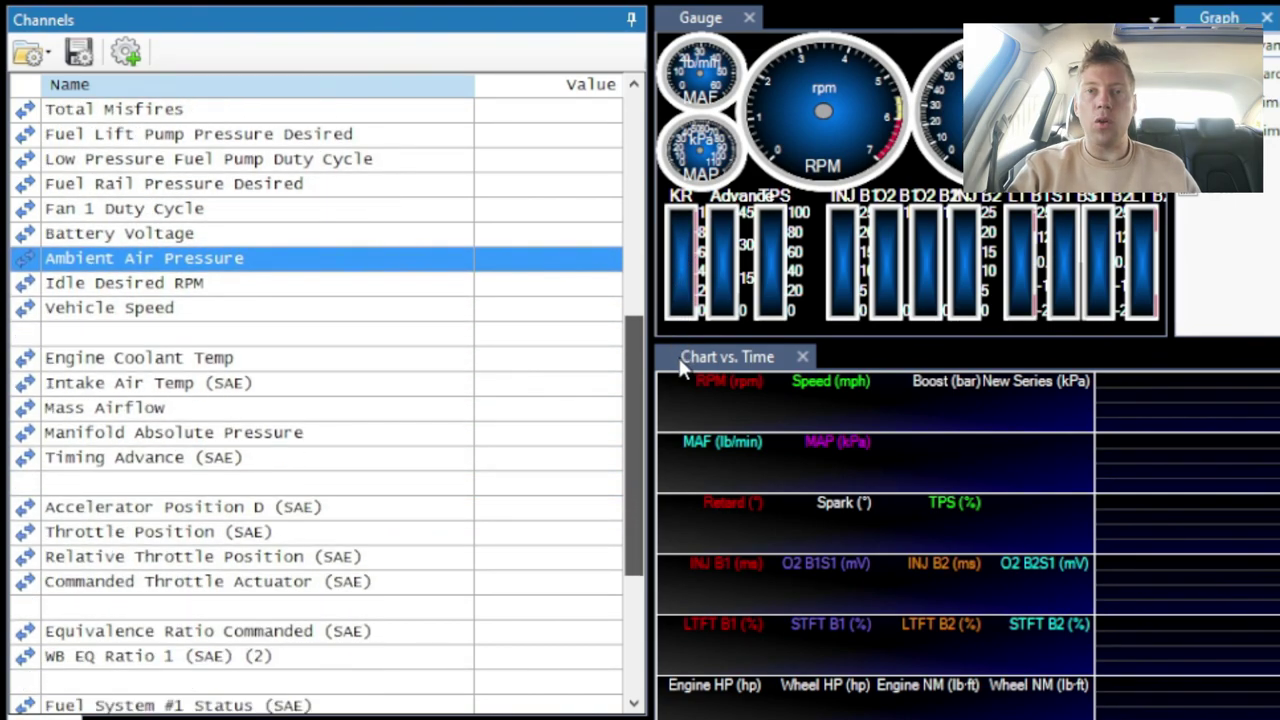
scroll(680, 359, "down", 3)
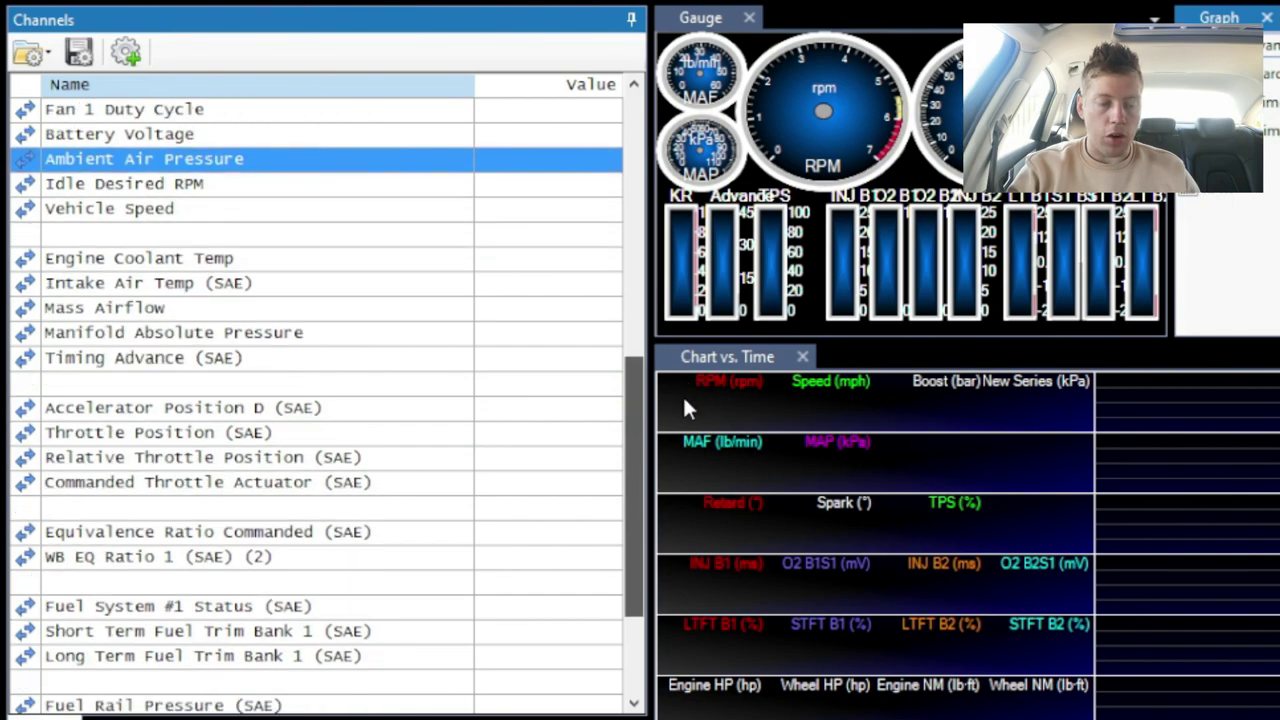
scroll(684, 421, "down", 4)
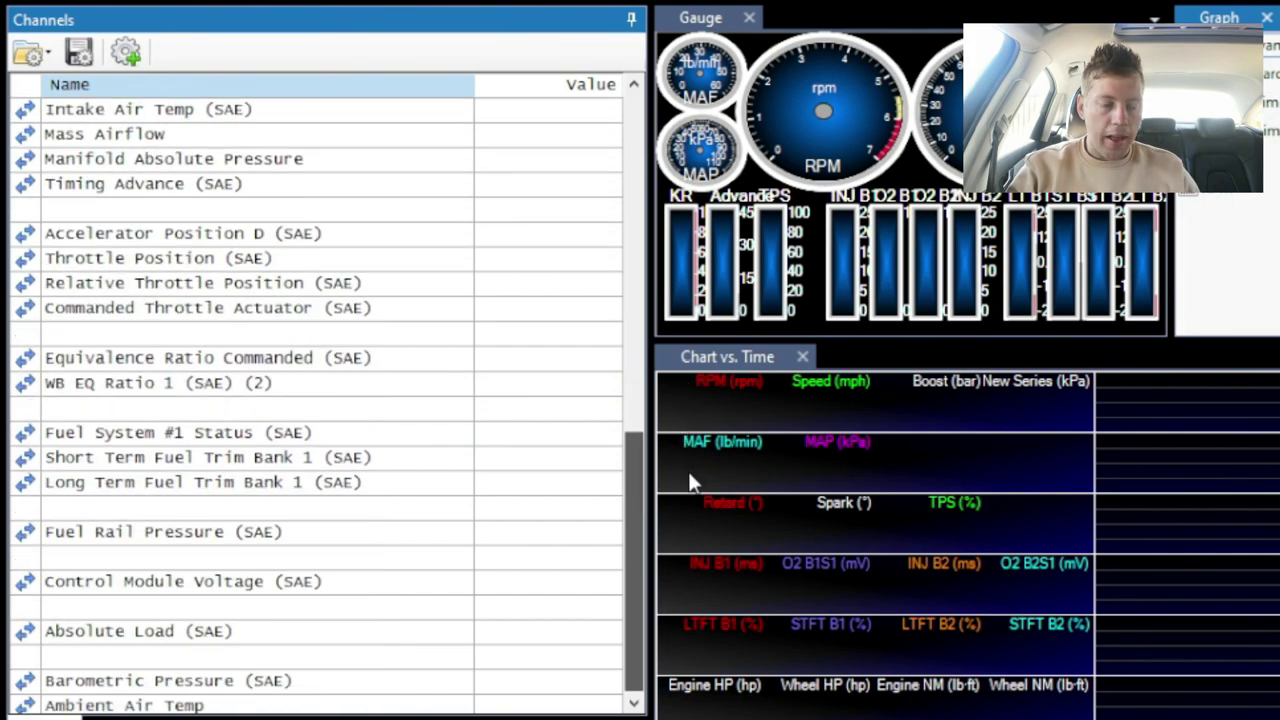
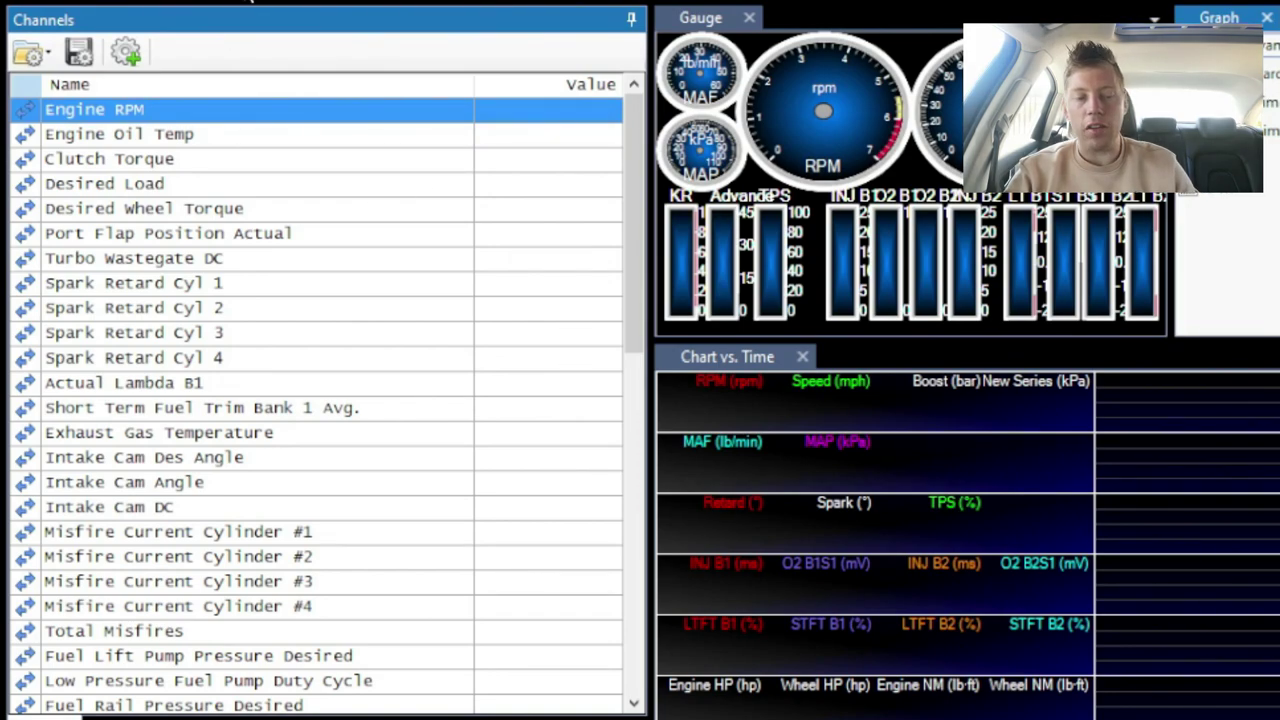
Step: Start recording a log and examine the live values of Desired Wheel Torque and Spark Retard for cylinders 1 to 4
left_click(125, 52)
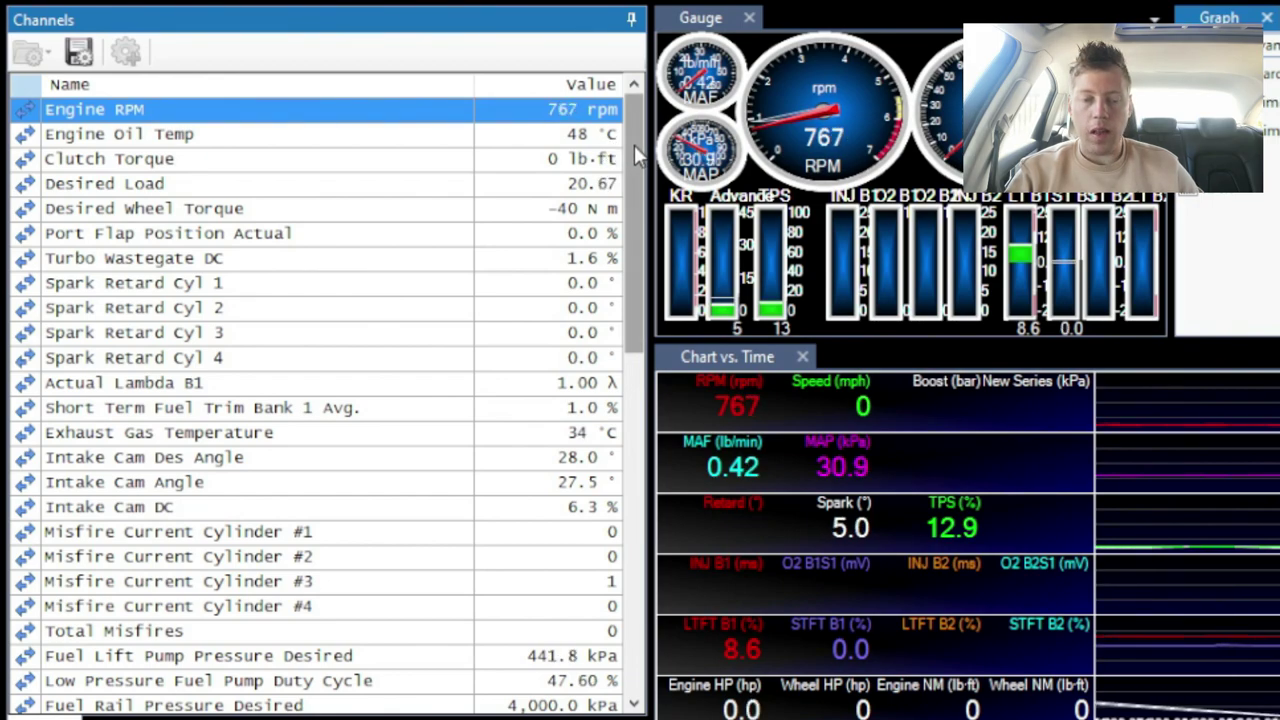
left_click_drag(635, 150, 636, 157)
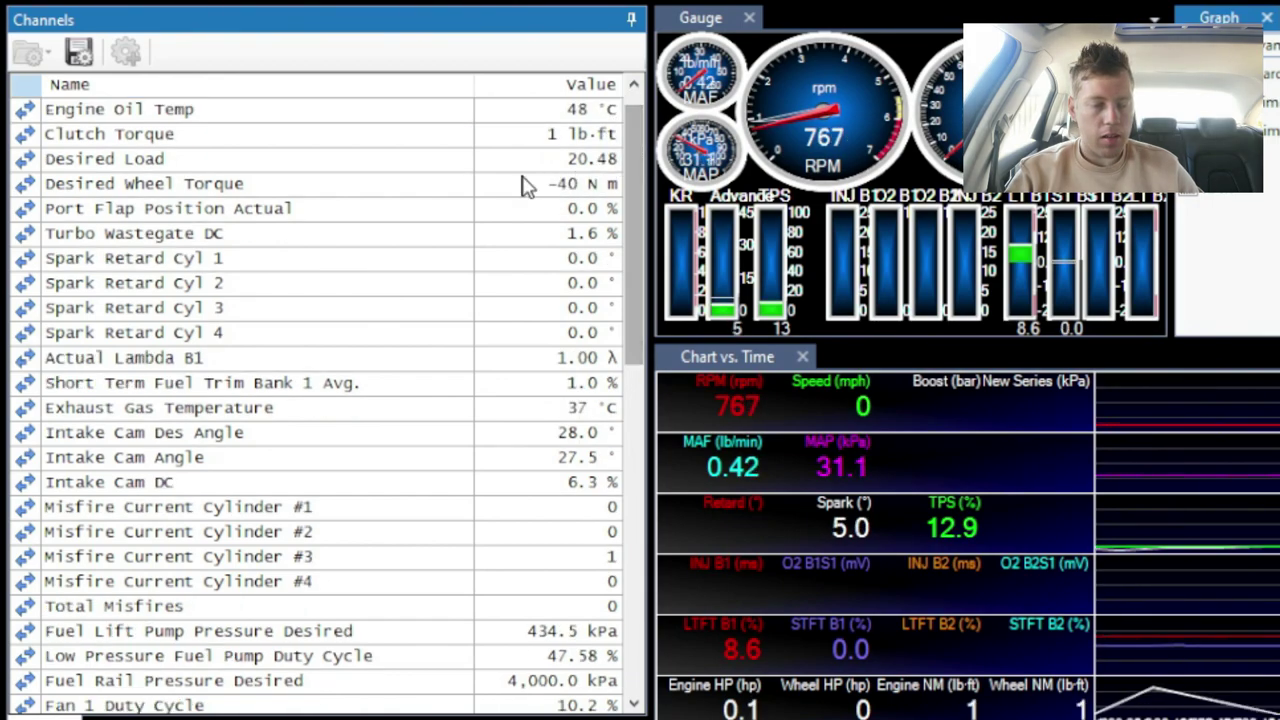
left_click(527, 187)
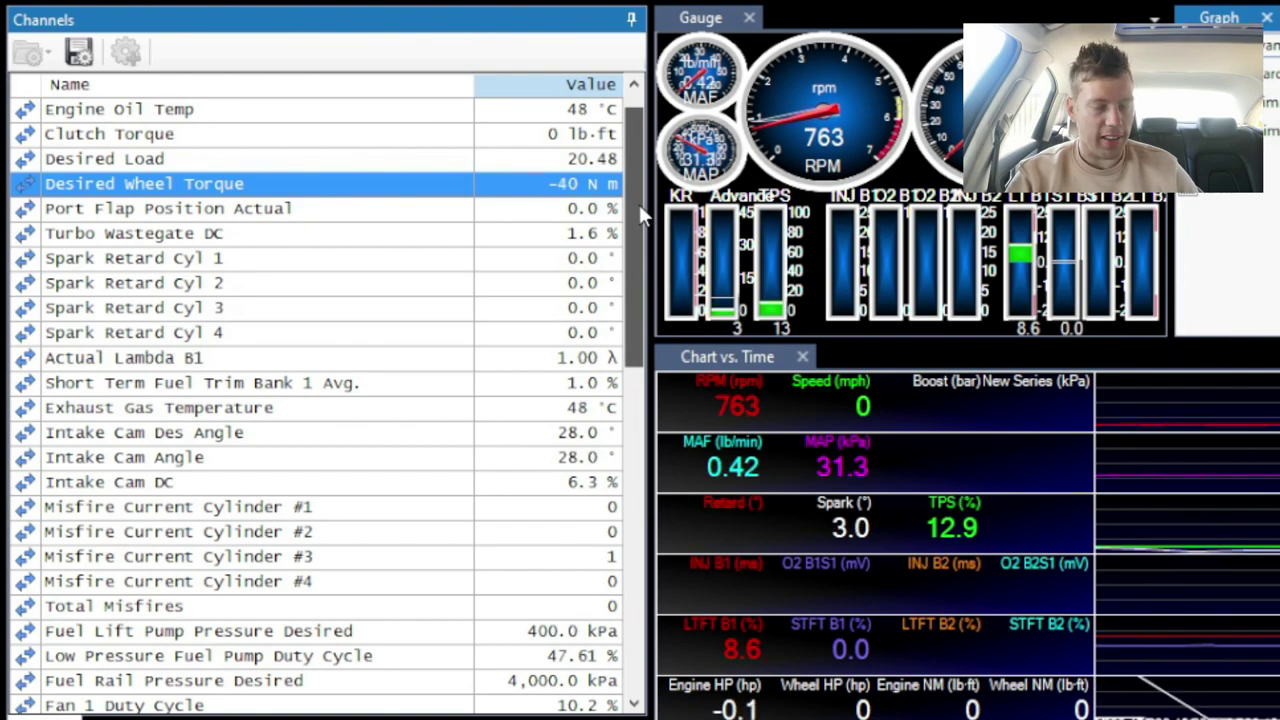
left_click(531, 257)
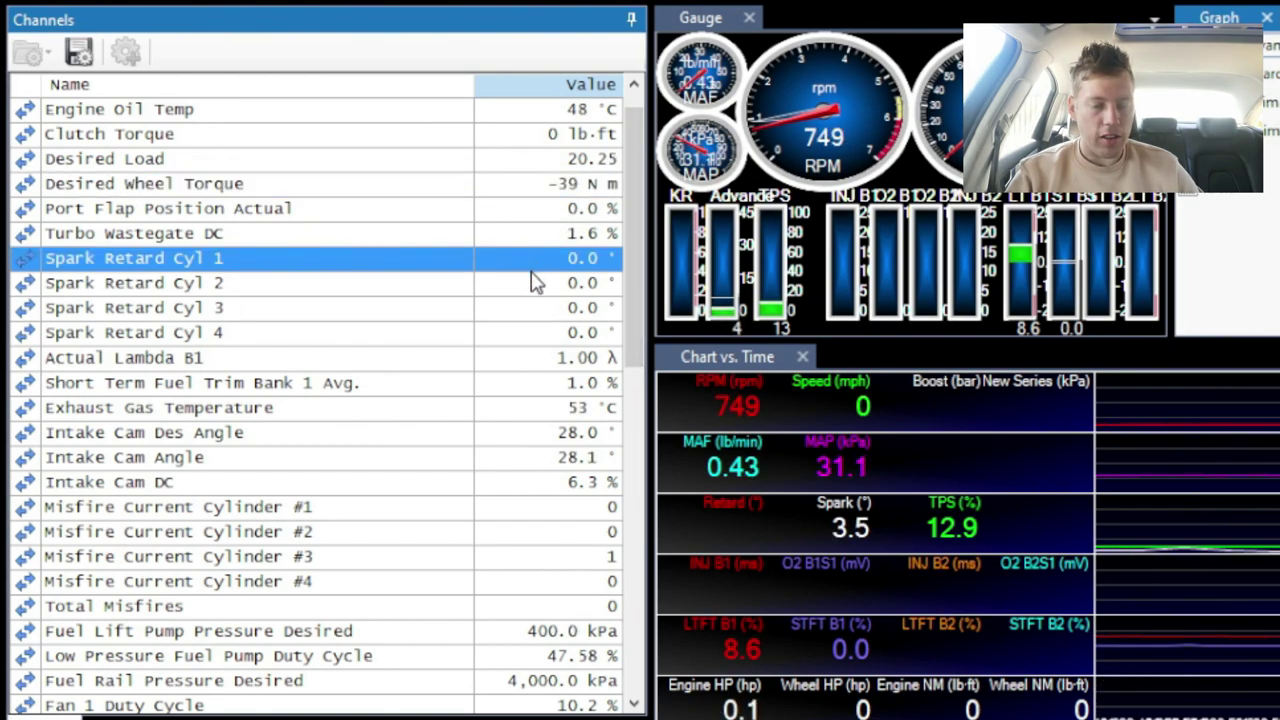
left_click(531, 286)
left_click(531, 311)
left_click(531, 336)
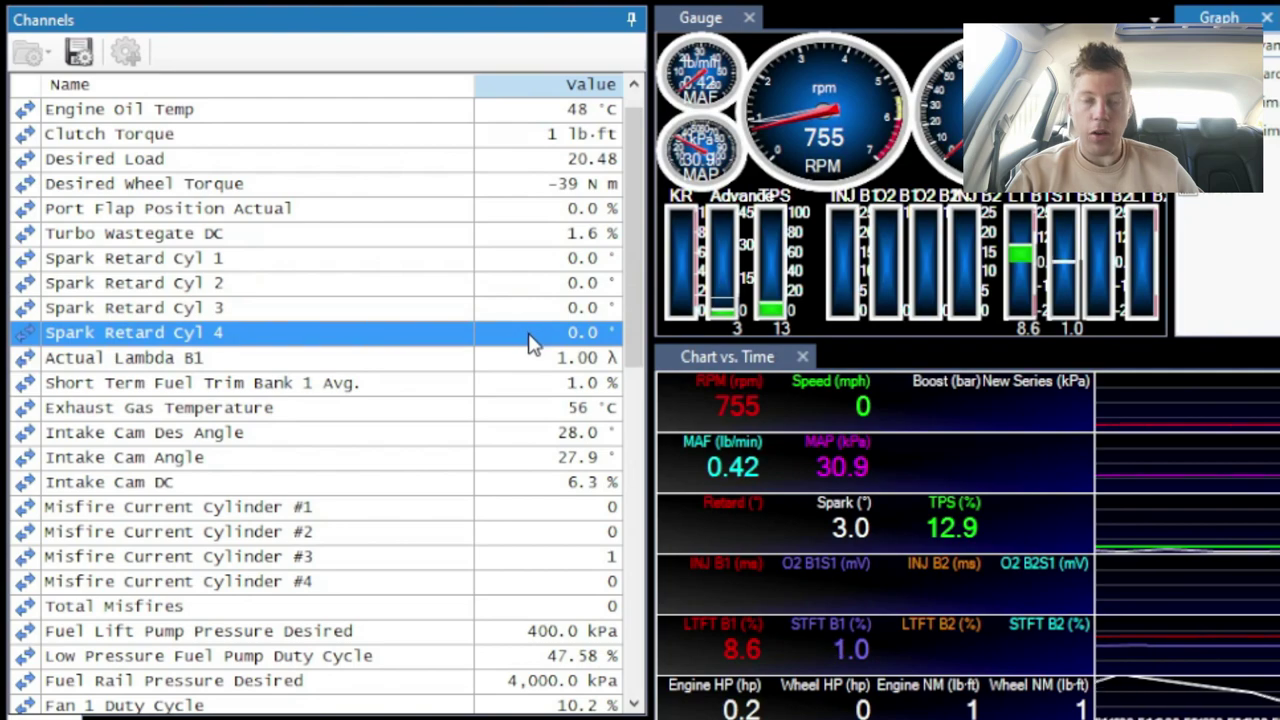
Step: Examine the live values of Actual Lambda B1, Short Term Fuel Trim Bank 1 Avg. and Exhaust Gas Temperature
left_click(531, 365)
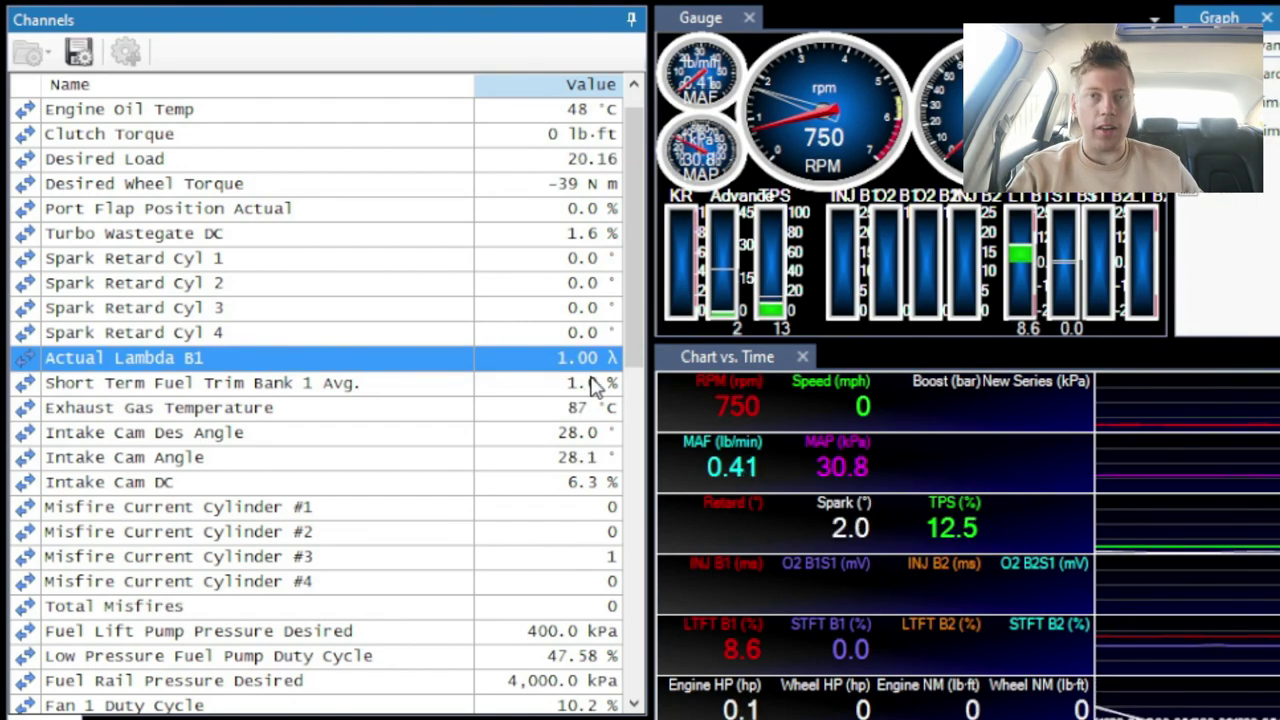
left_click(526, 390)
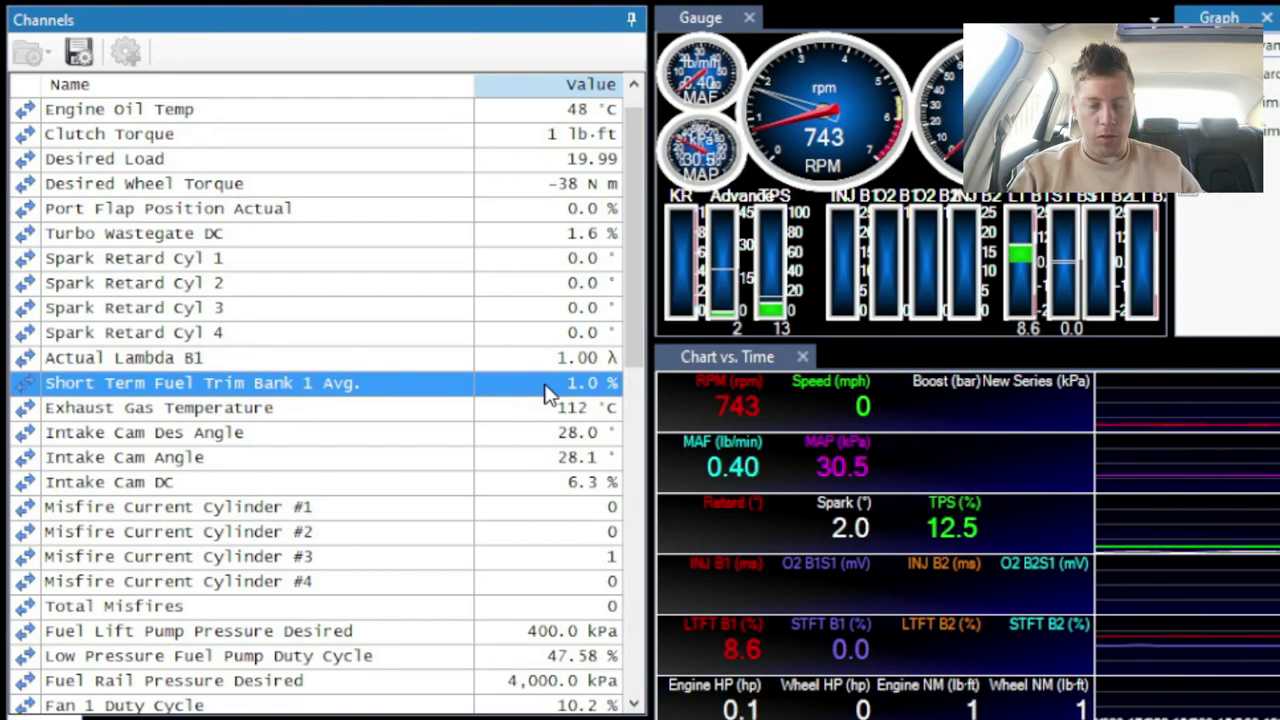
left_click(523, 414)
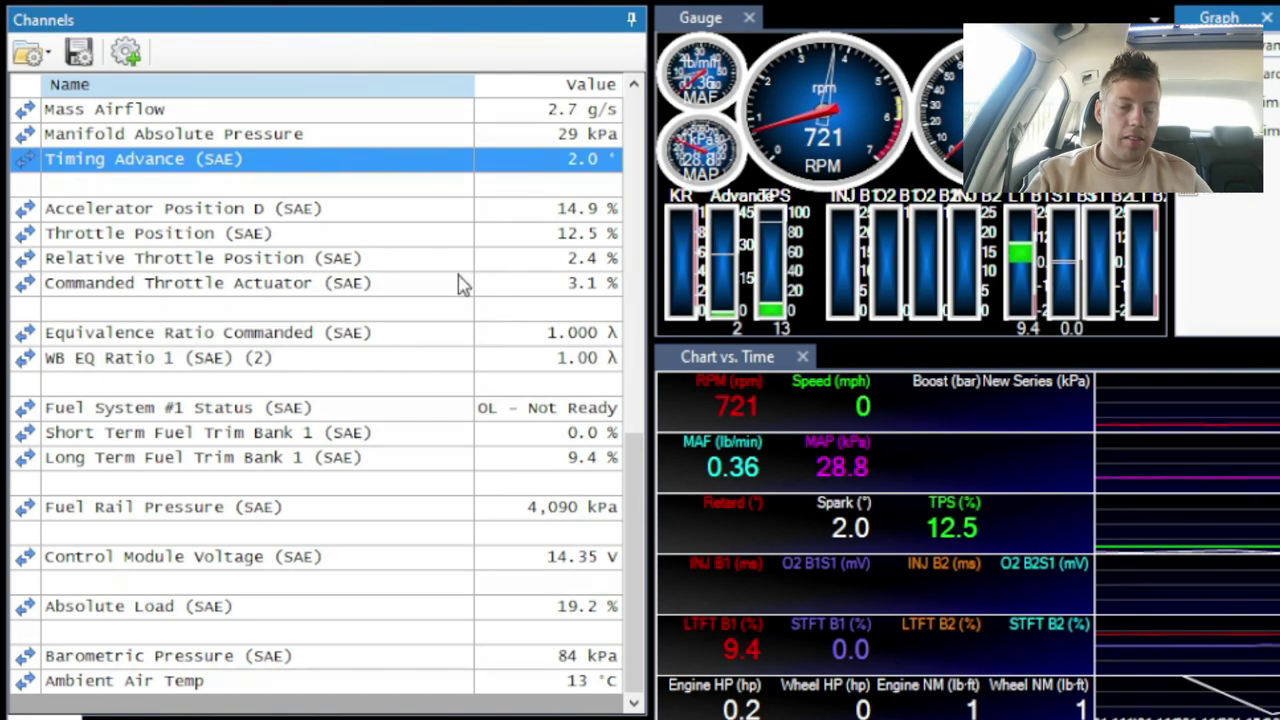
Step: Examine the live values of Misfire Current Cylinder #1 to #4 and Total Misfires
left_click_drag(641, 640, 639, 417)
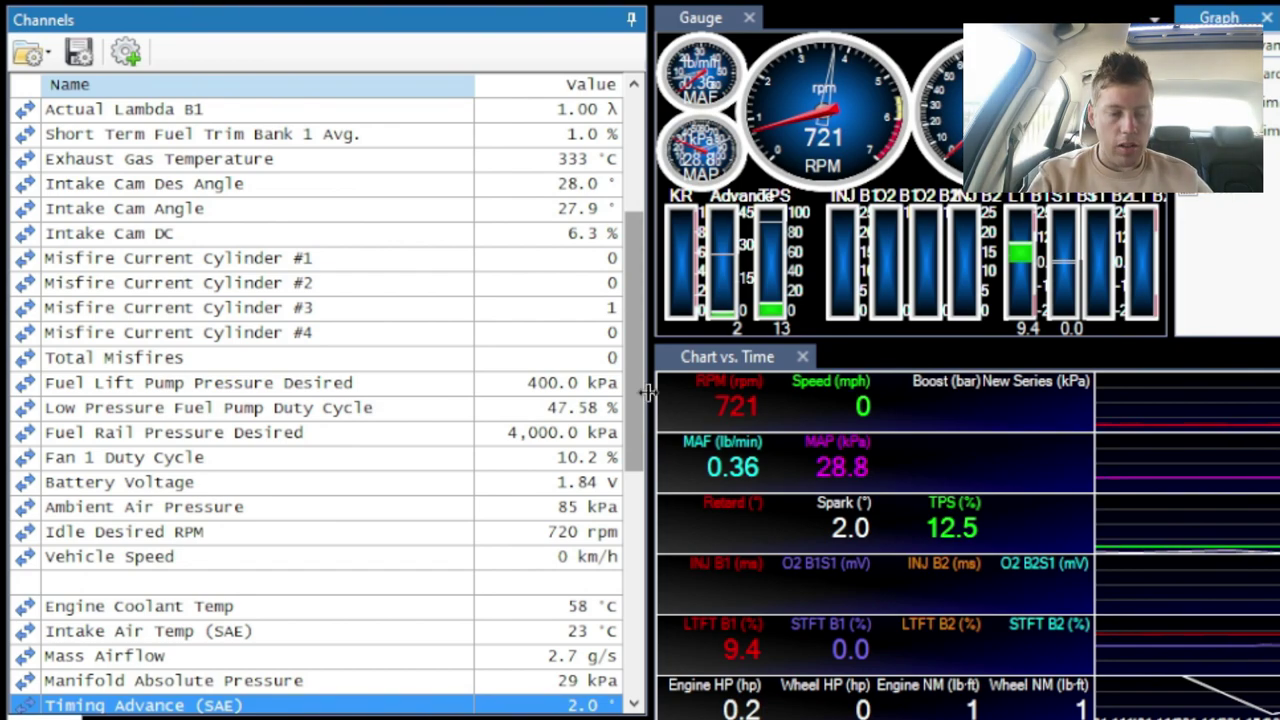
left_click(338, 268)
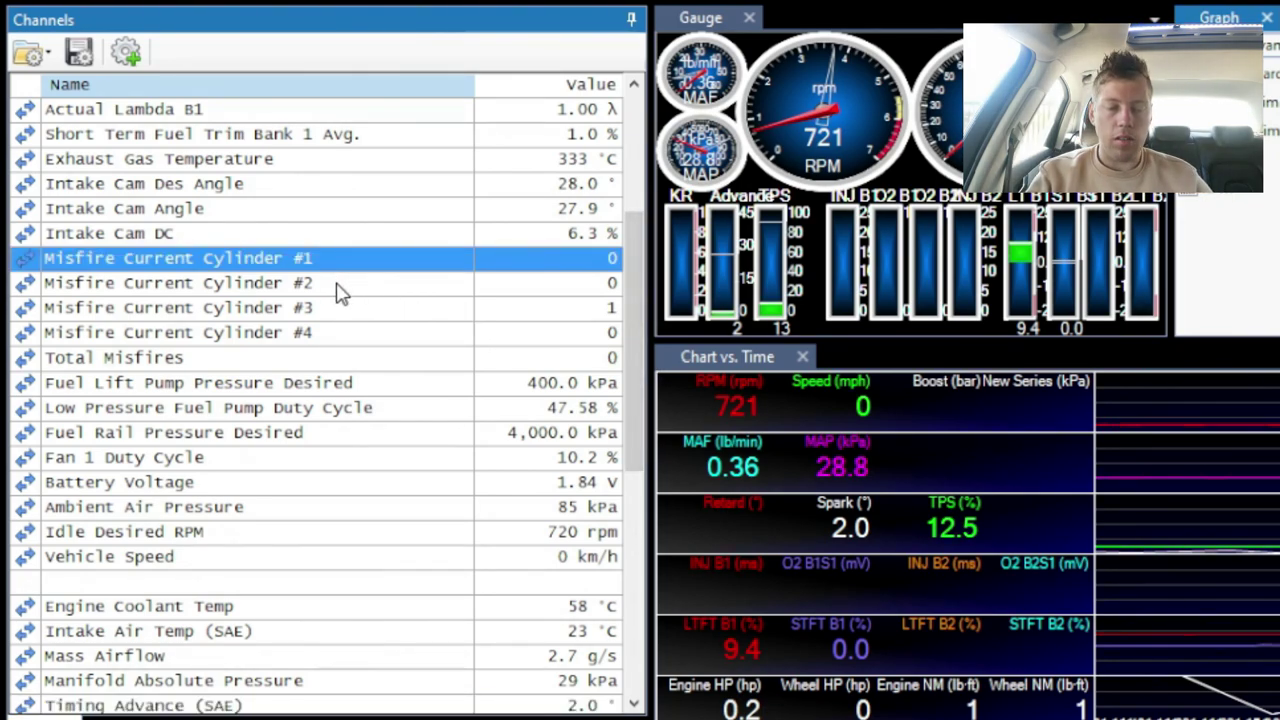
left_click(340, 292)
left_click(340, 314)
left_click(341, 330)
left_click(342, 360)
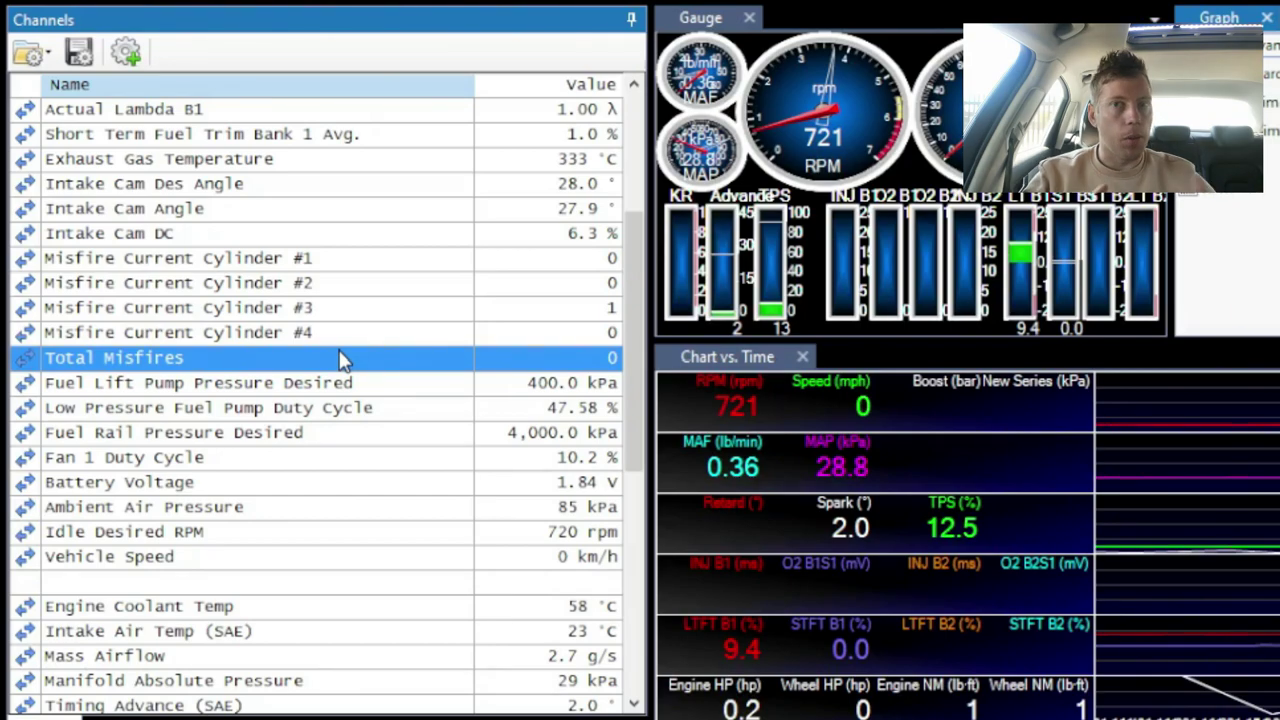
Step: Move Misfire Current Cylinder #1 to #4 and Total Misfires to the end of the channel list, leaving blank rows below Ambient Air Temp
left_click(375, 262)
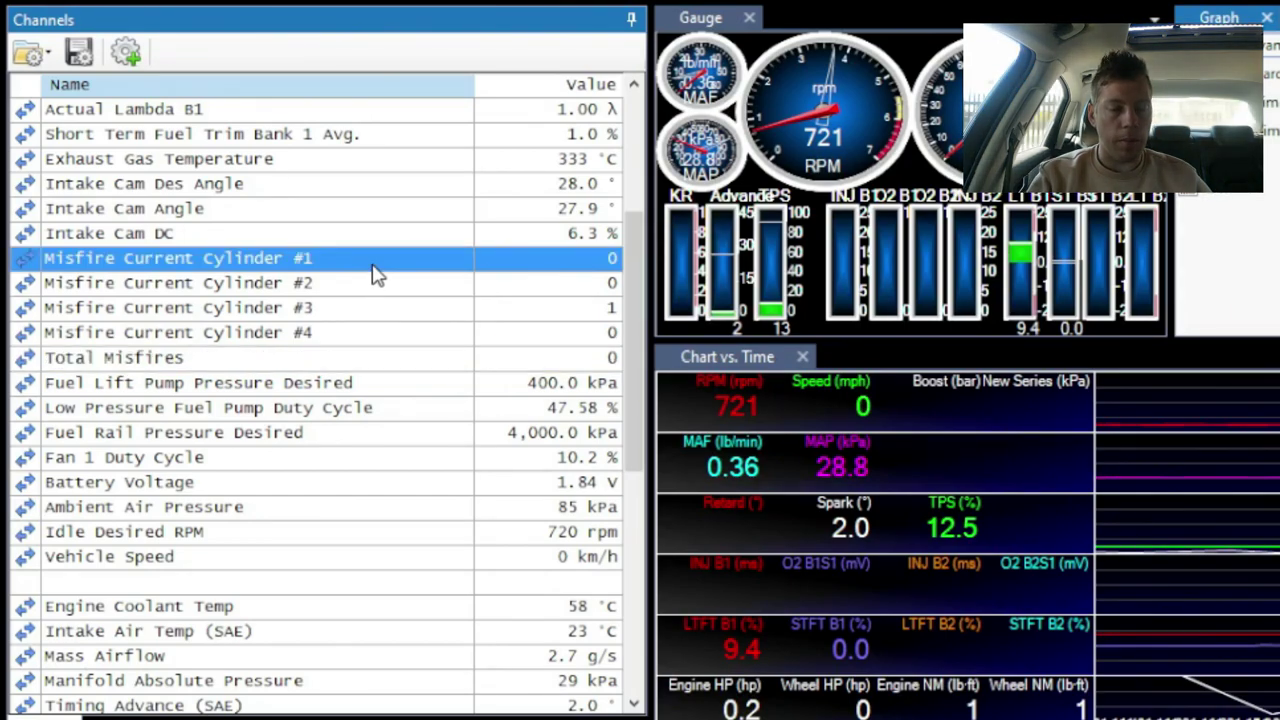
left_click(362, 288, "ctrl")
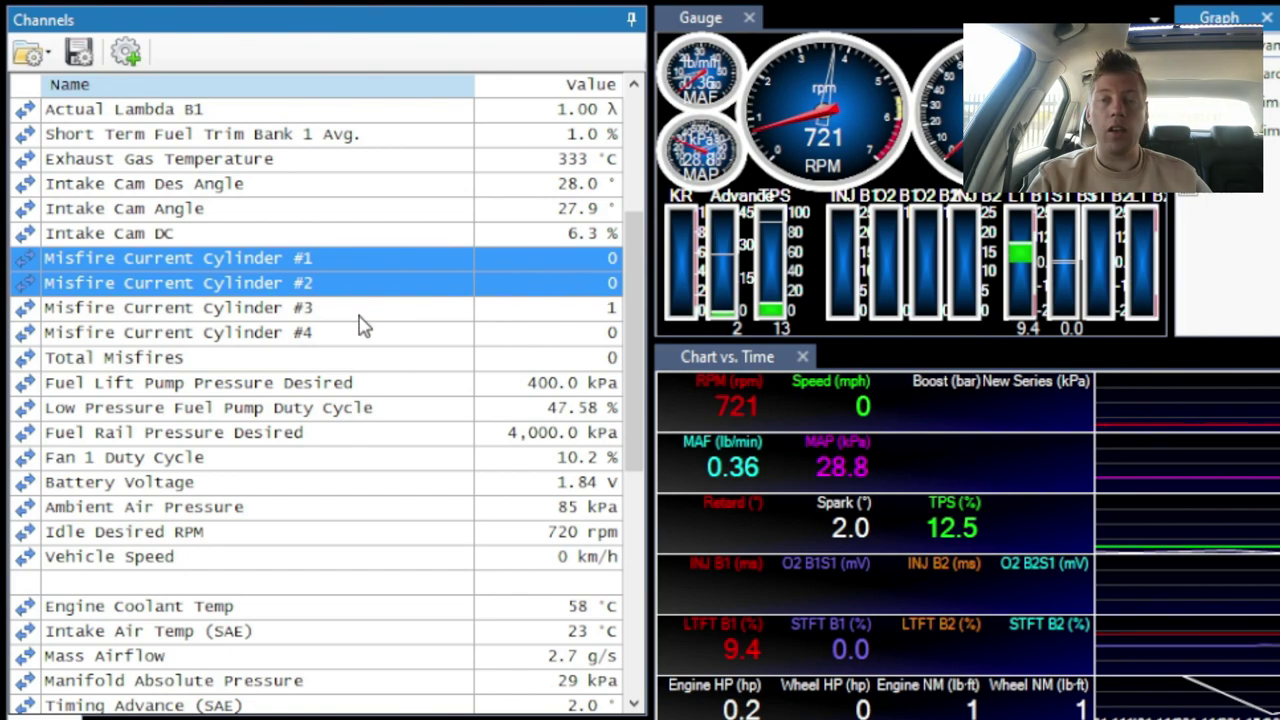
left_click(360, 316, "ctrl")
left_click(352, 336, "ctrl")
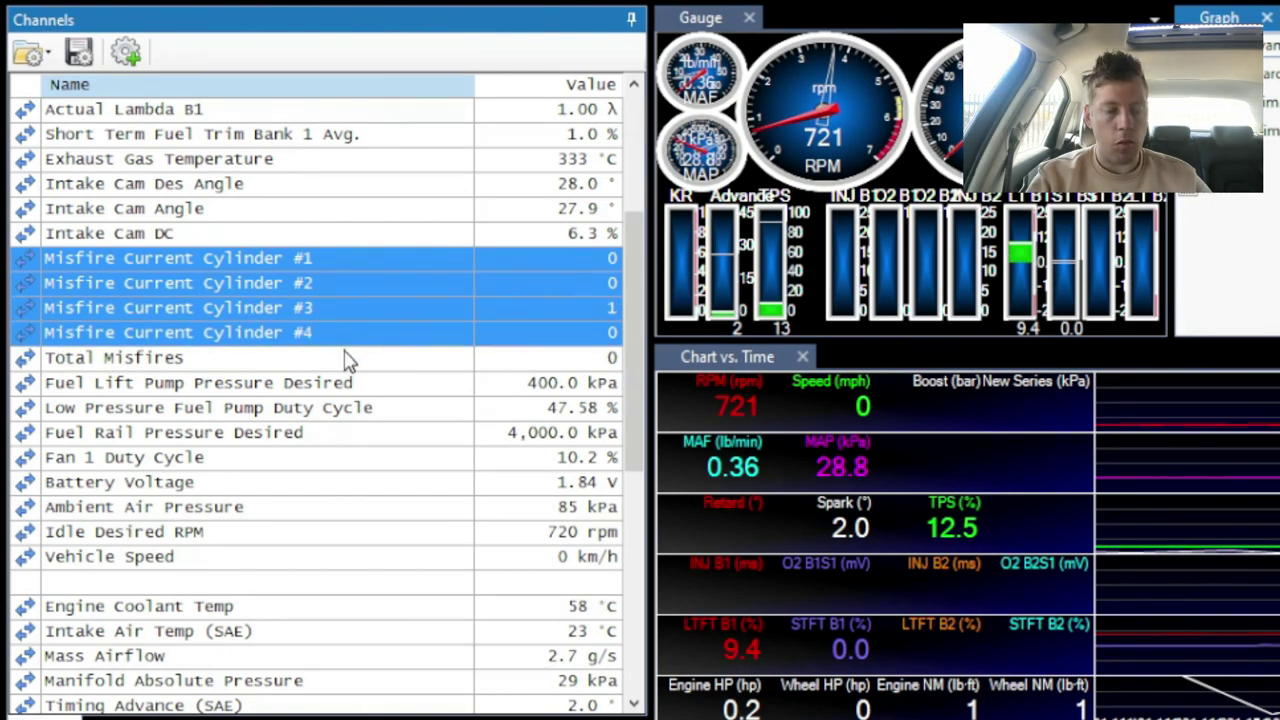
left_click(342, 357, "ctrl")
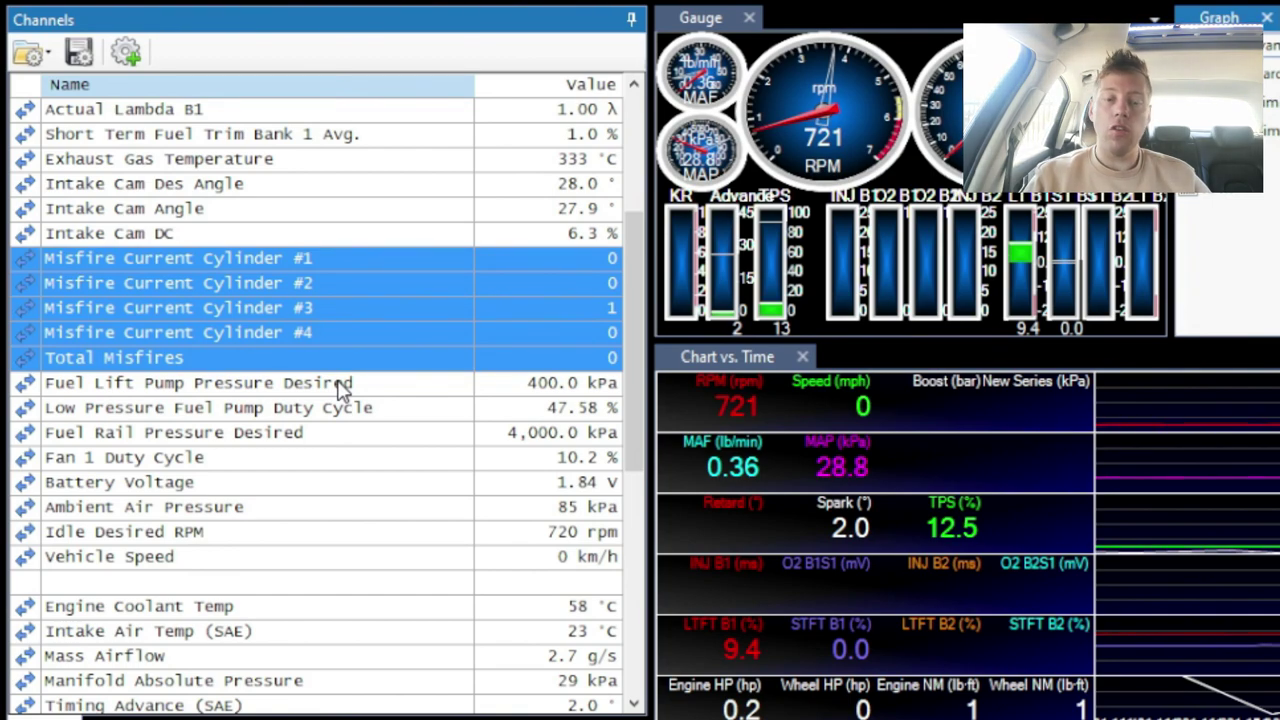
scroll(340, 390, "up", 3)
scroll(340, 390, "down", 4)
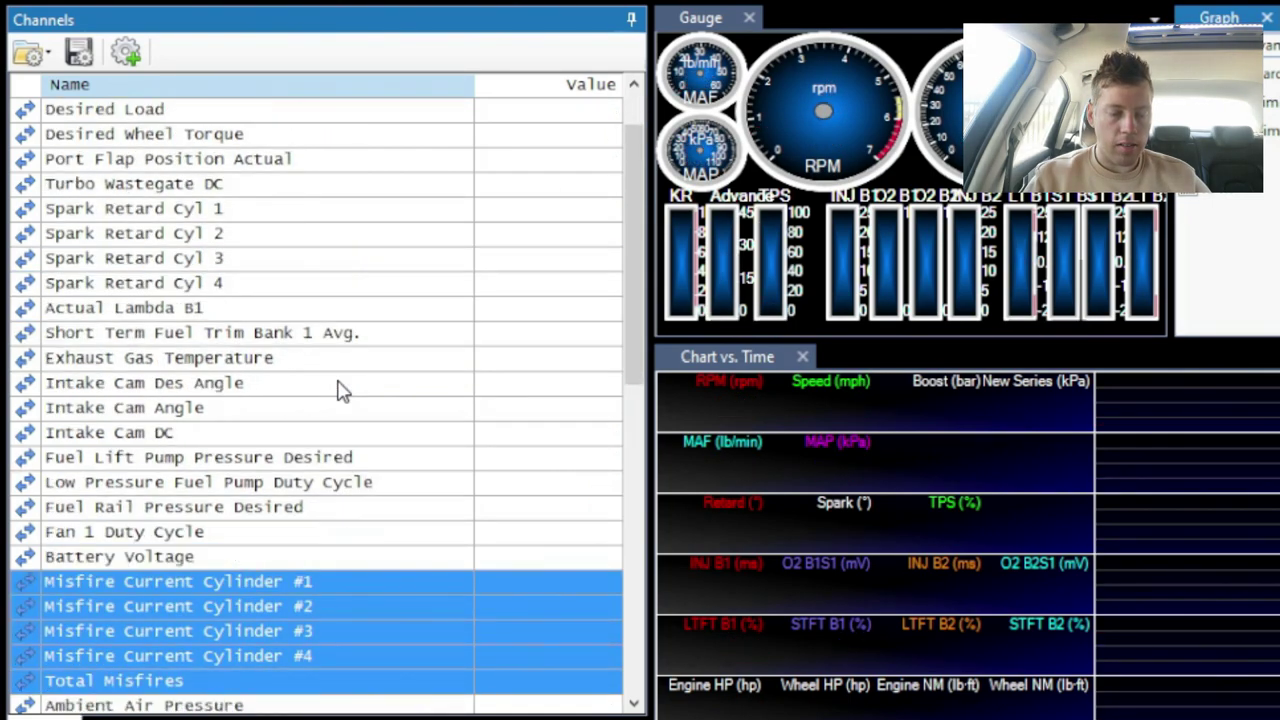
scroll(340, 390, "down", 5)
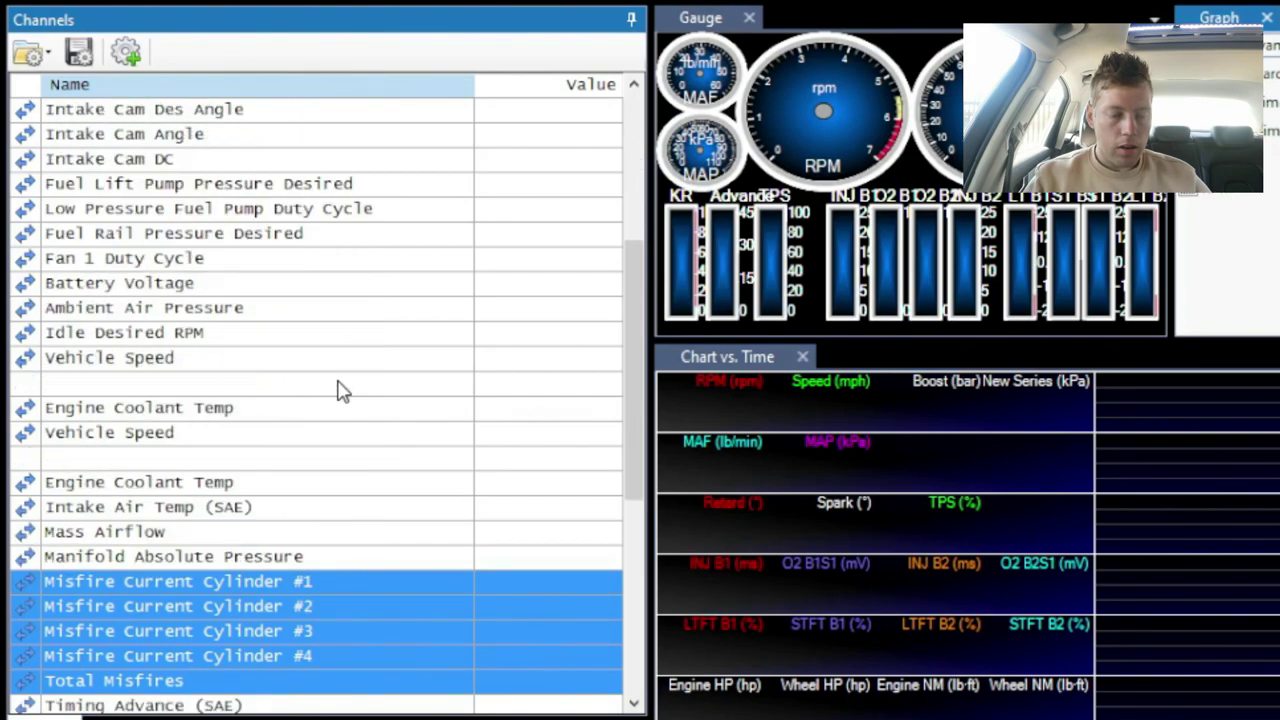
scroll(340, 390, "down", 4)
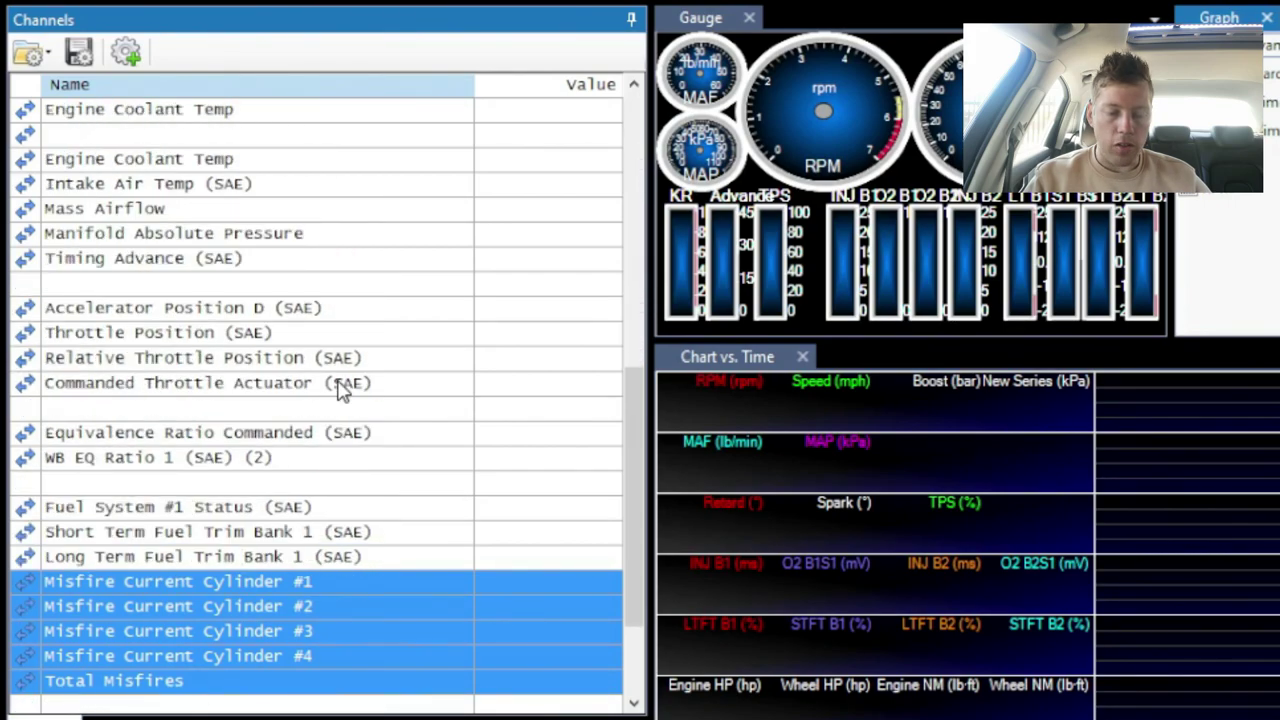
scroll(340, 390, "down", 4)
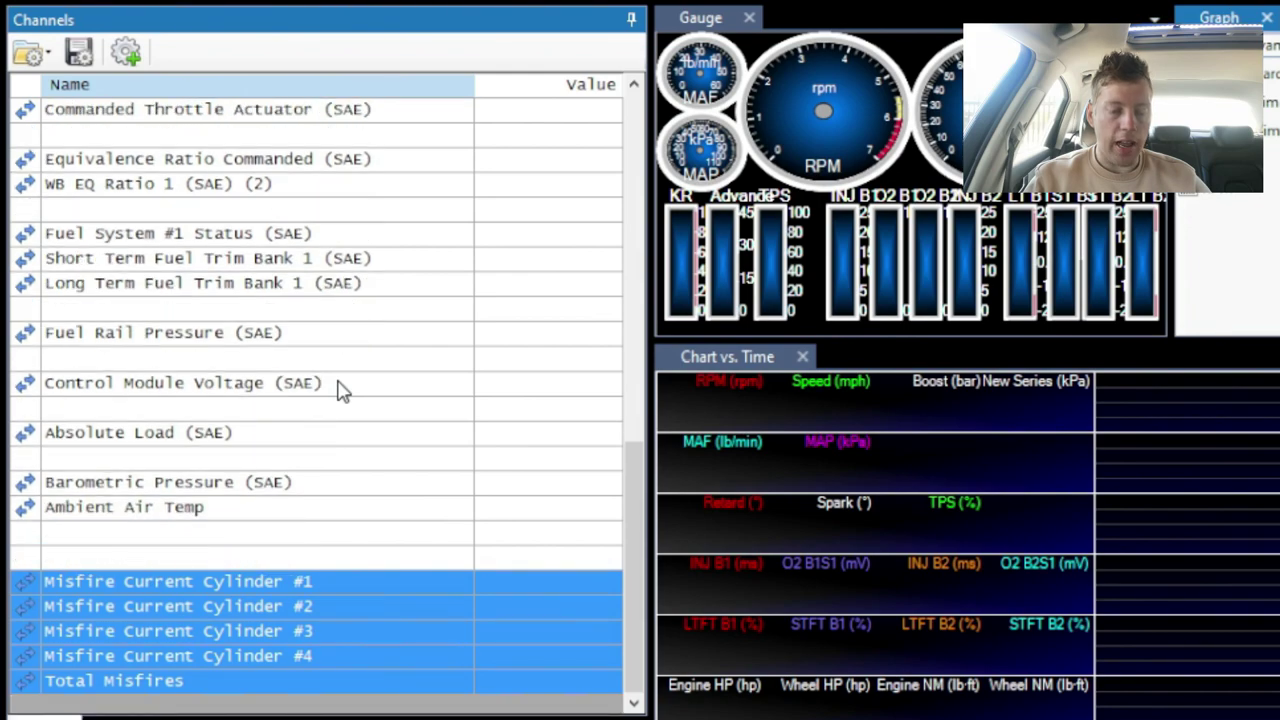
scroll(340, 390, "up", 3)
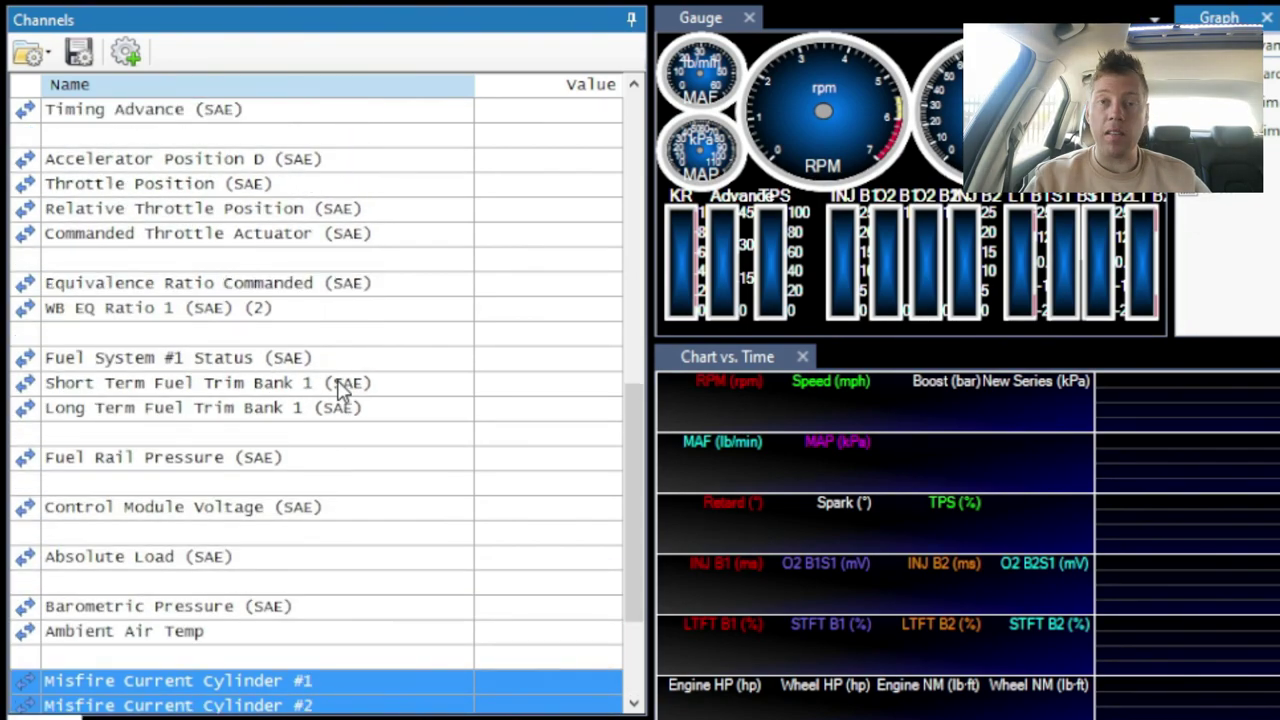
scroll(340, 390, "down", 4)
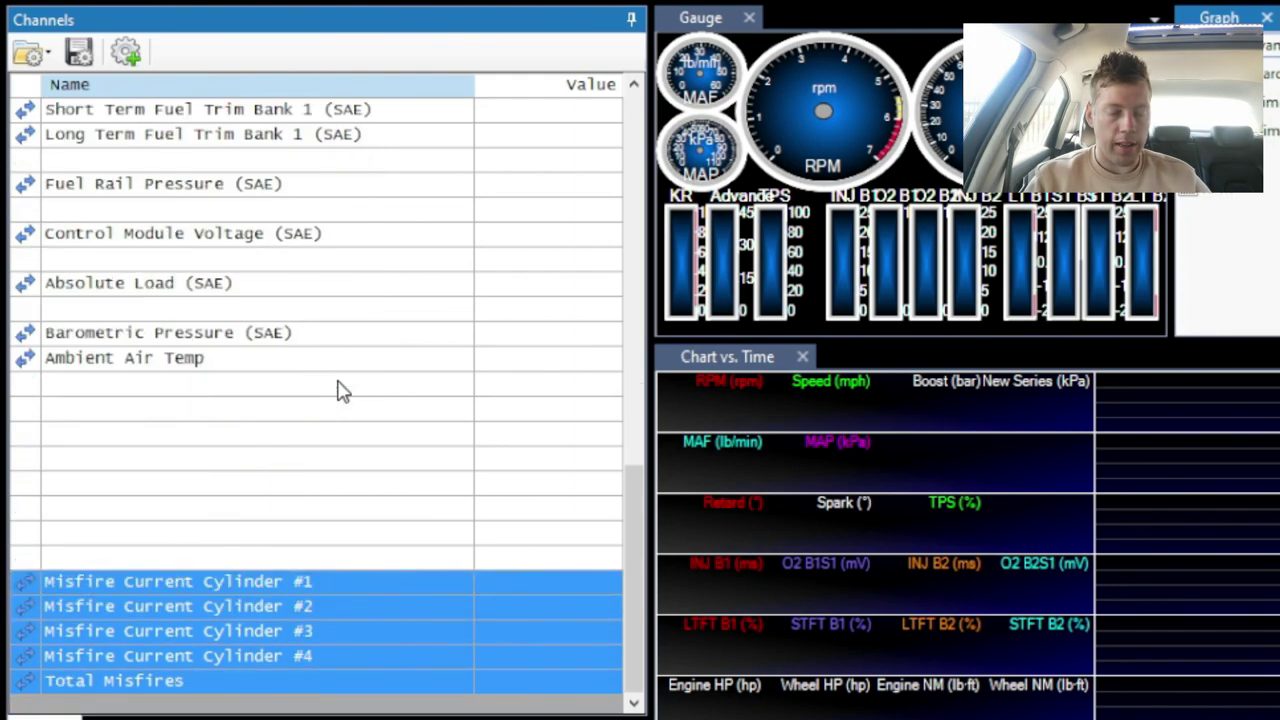
left_click(297, 583)
left_click(302, 566)
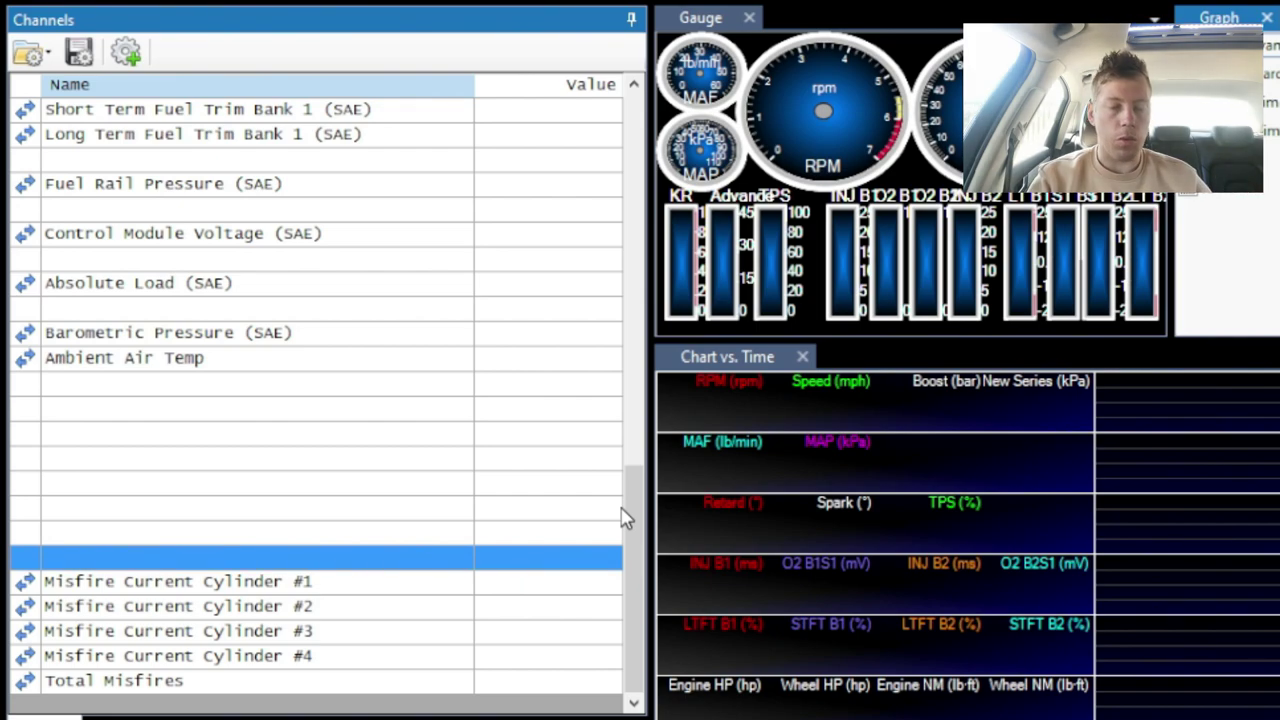
Step: Review the channels at the start of the list, including Engine RPM, Desired Load and Spark Retard Cyl 1 to 4
left_click_drag(622, 518, 680, 560)
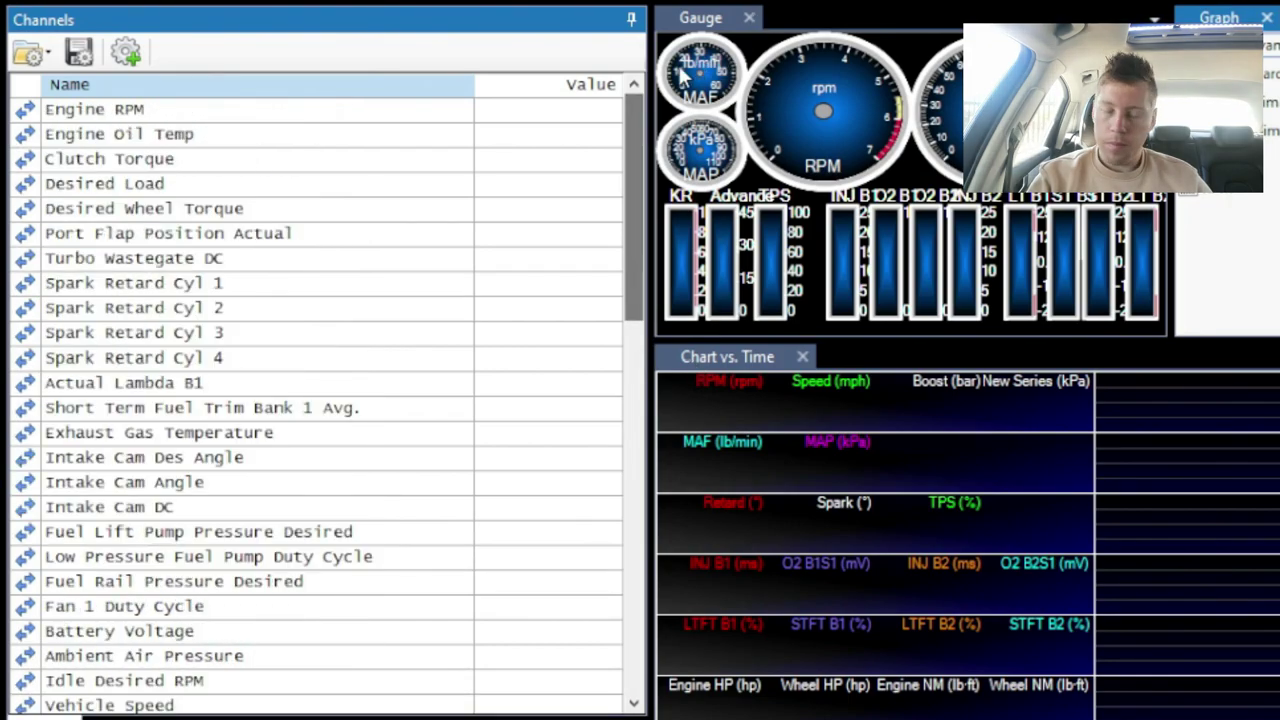
left_click(261, 112)
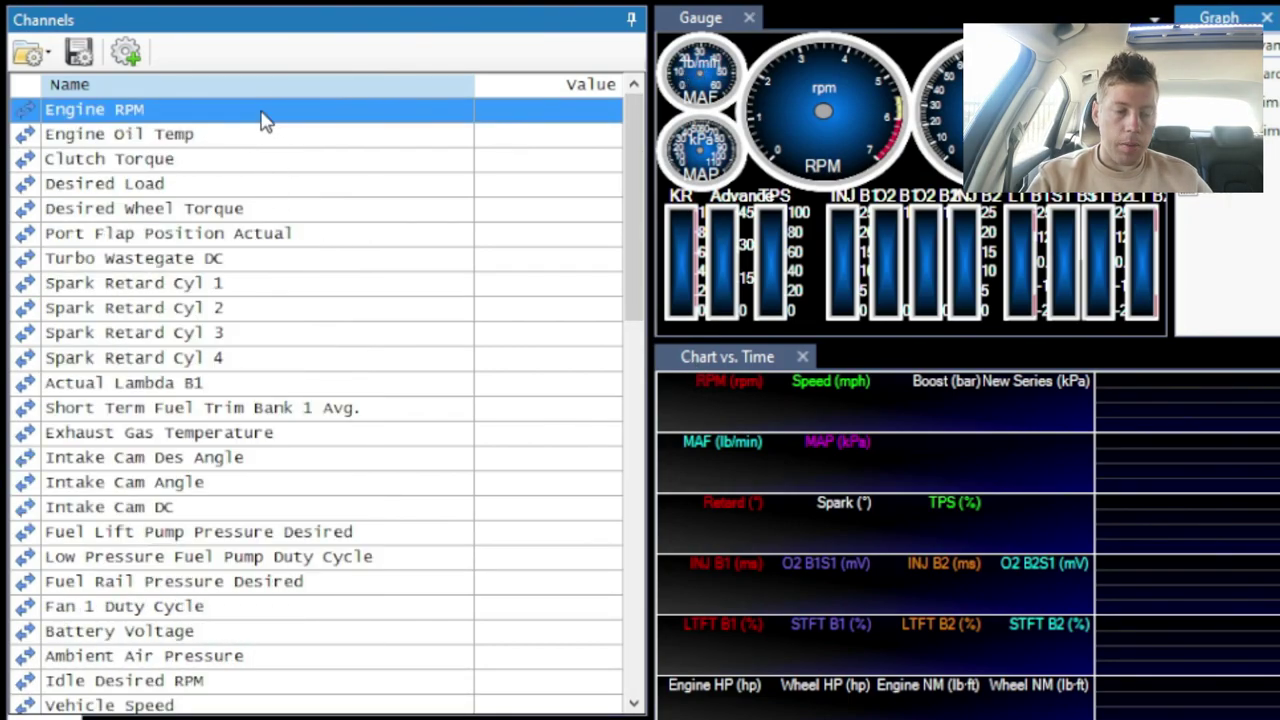
left_click(250, 188, "ctrl")
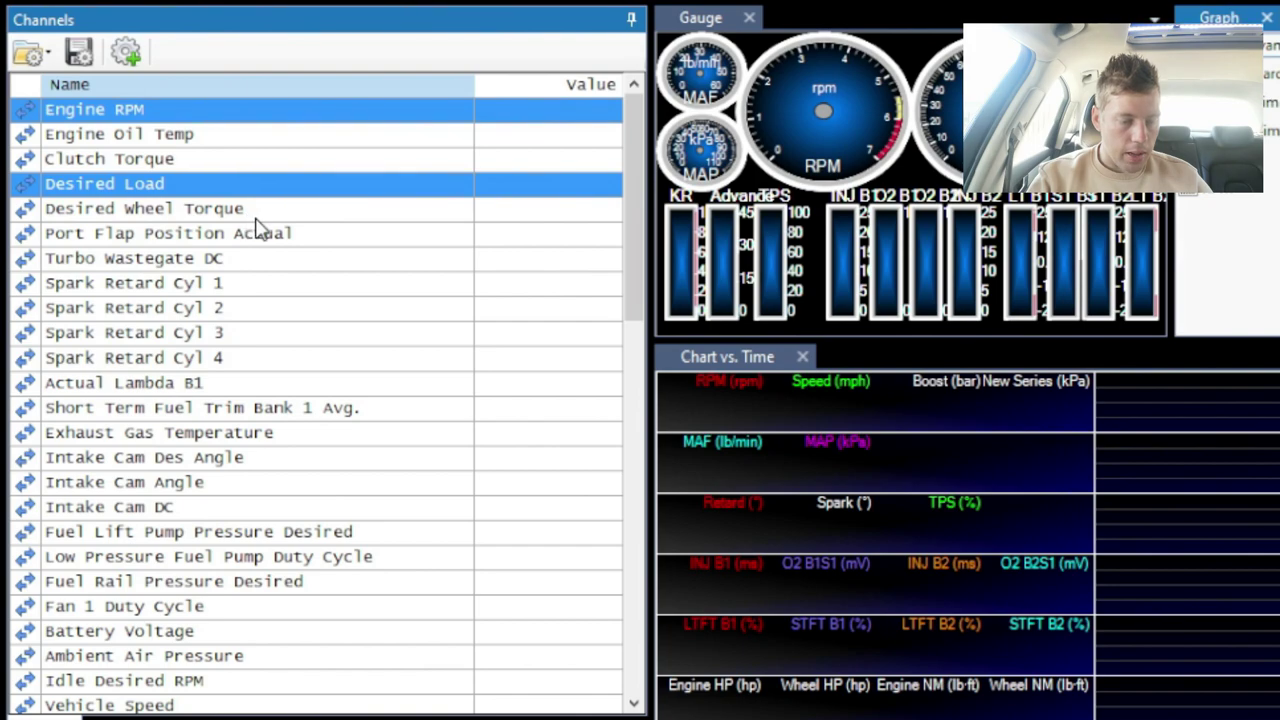
left_click(265, 290)
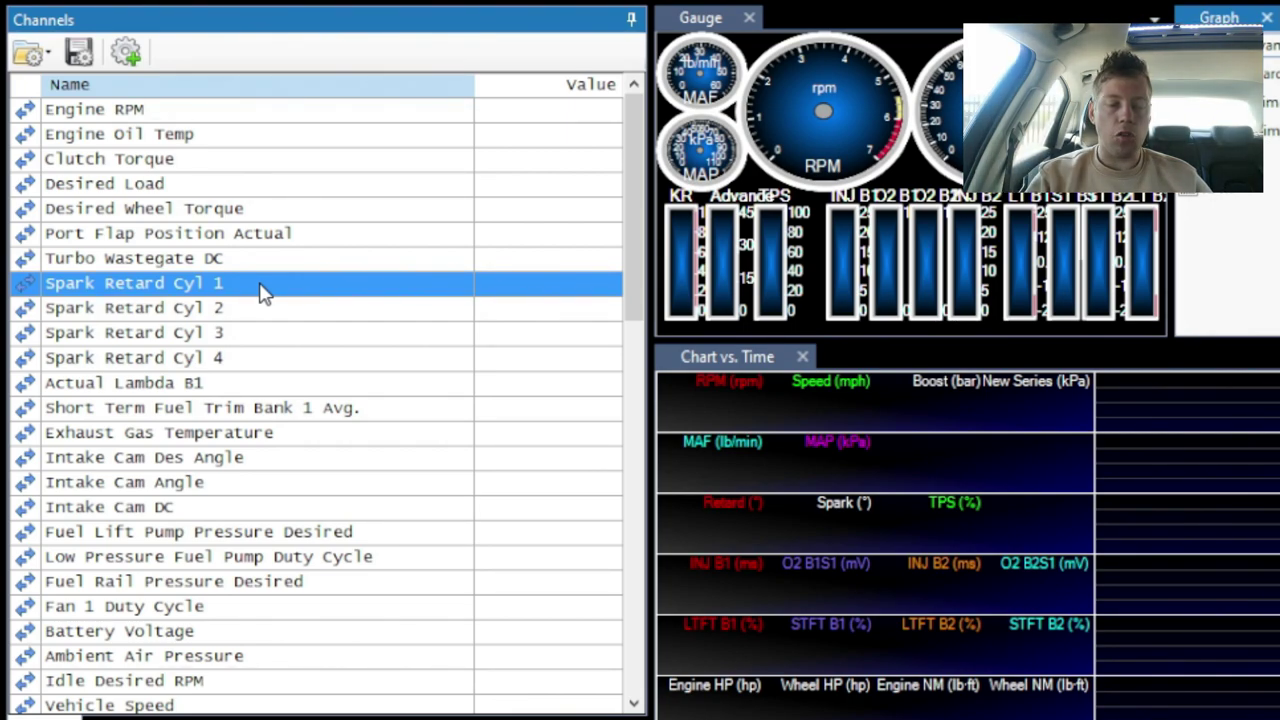
left_click(252, 310, "ctrl")
left_click(251, 333, "ctrl")
left_click(248, 357, "ctrl")
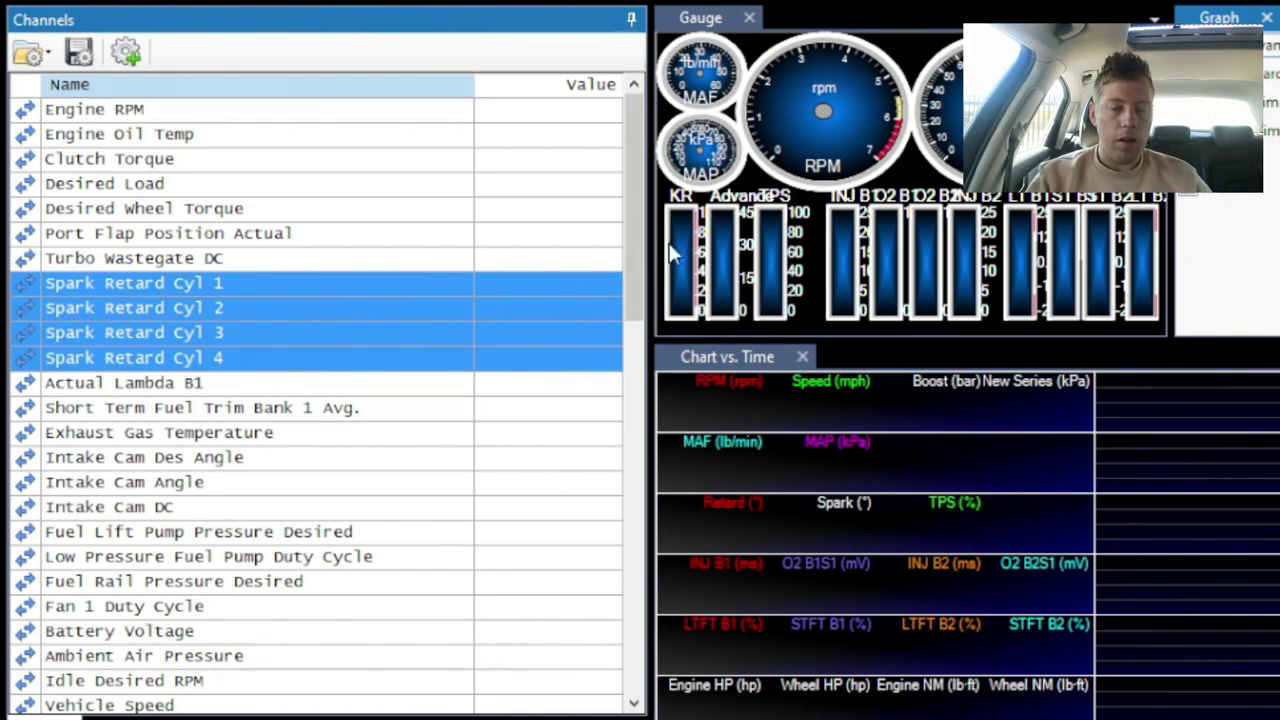
Step: Move the Timing Advance (SAE) channel up the list to sit directly above Spark Retard Cyl 1
left_click_drag(636, 246, 644, 312)
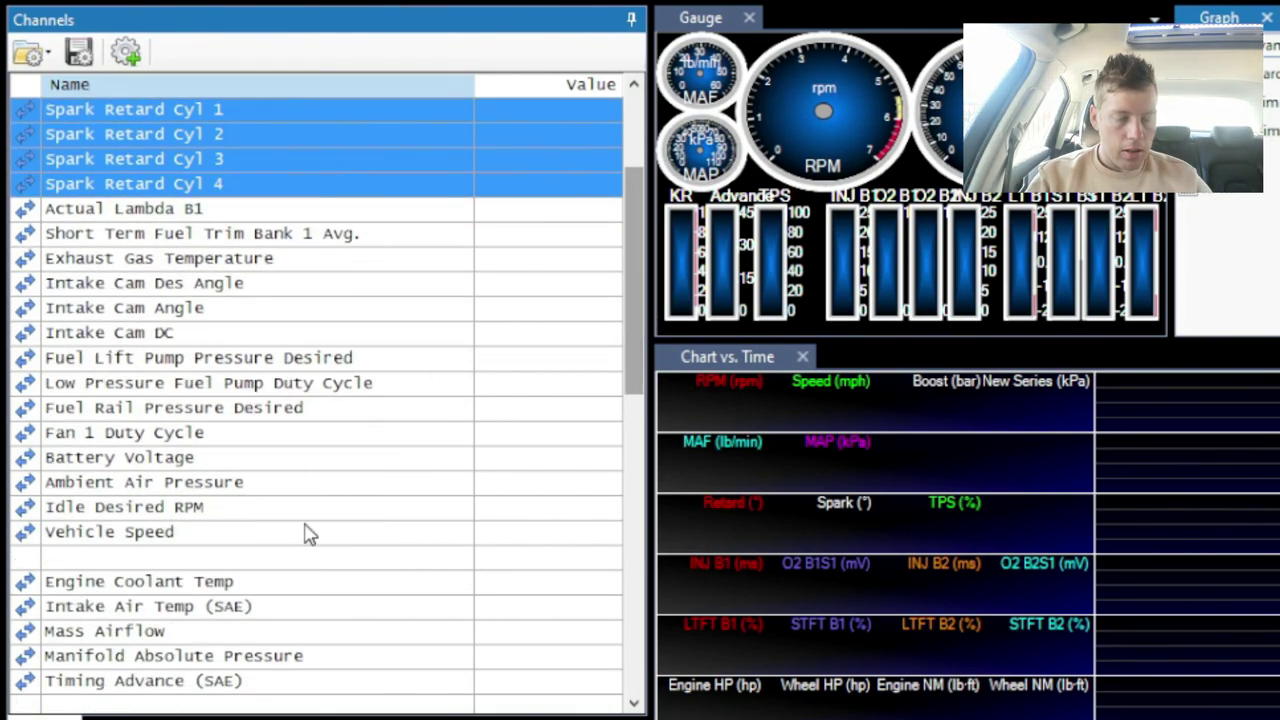
left_click(203, 690)
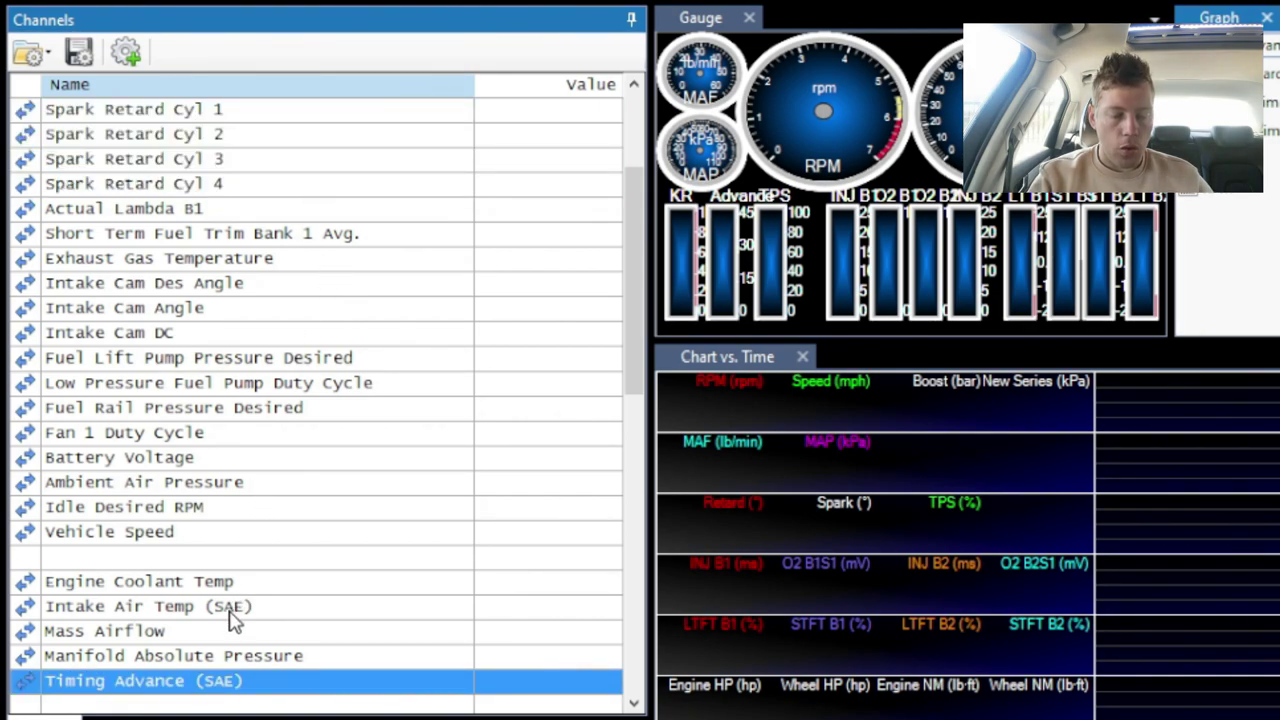
left_click_drag(228, 627, 228, 616)
key("ctrl+Up")
key("ctrl+Up")
key("ctrl+Up")
key("ctrl+Up")
key("ctrl+Up")
key("ctrl+Up")
key("ctrl+Up")
key("ctrl+Up")
key("ctrl+Up")
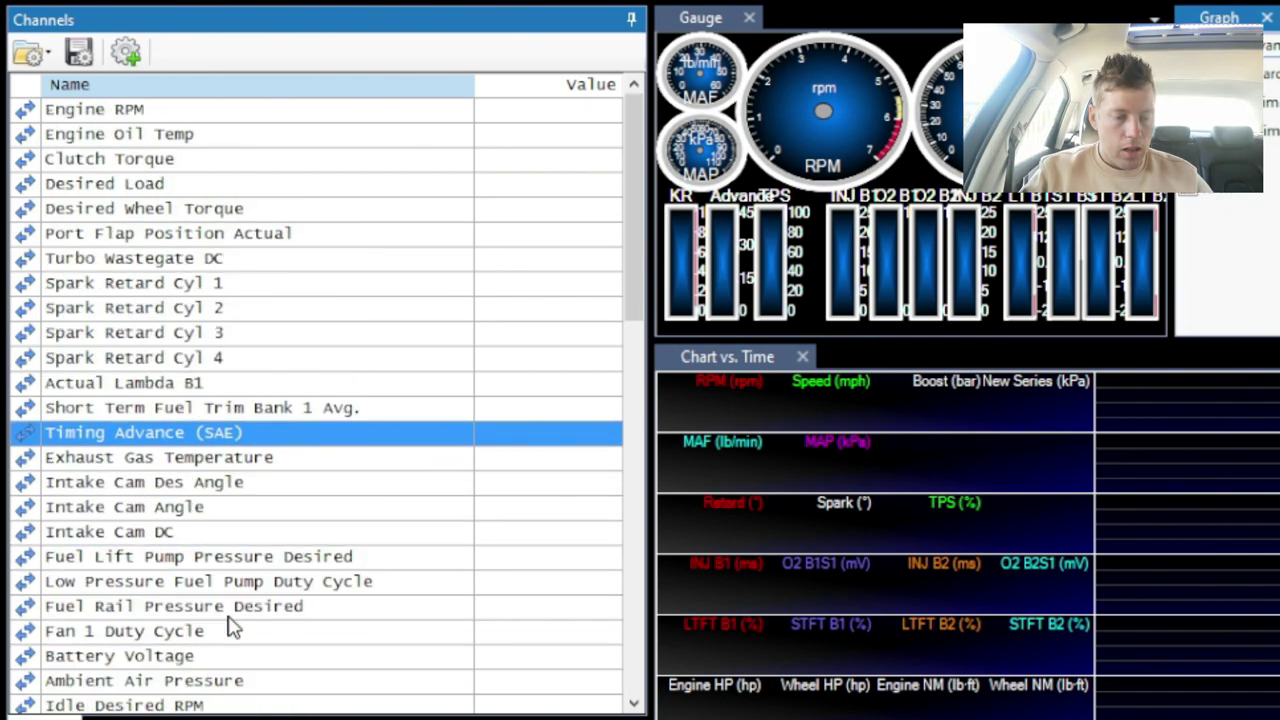
key("ctrl+Up")
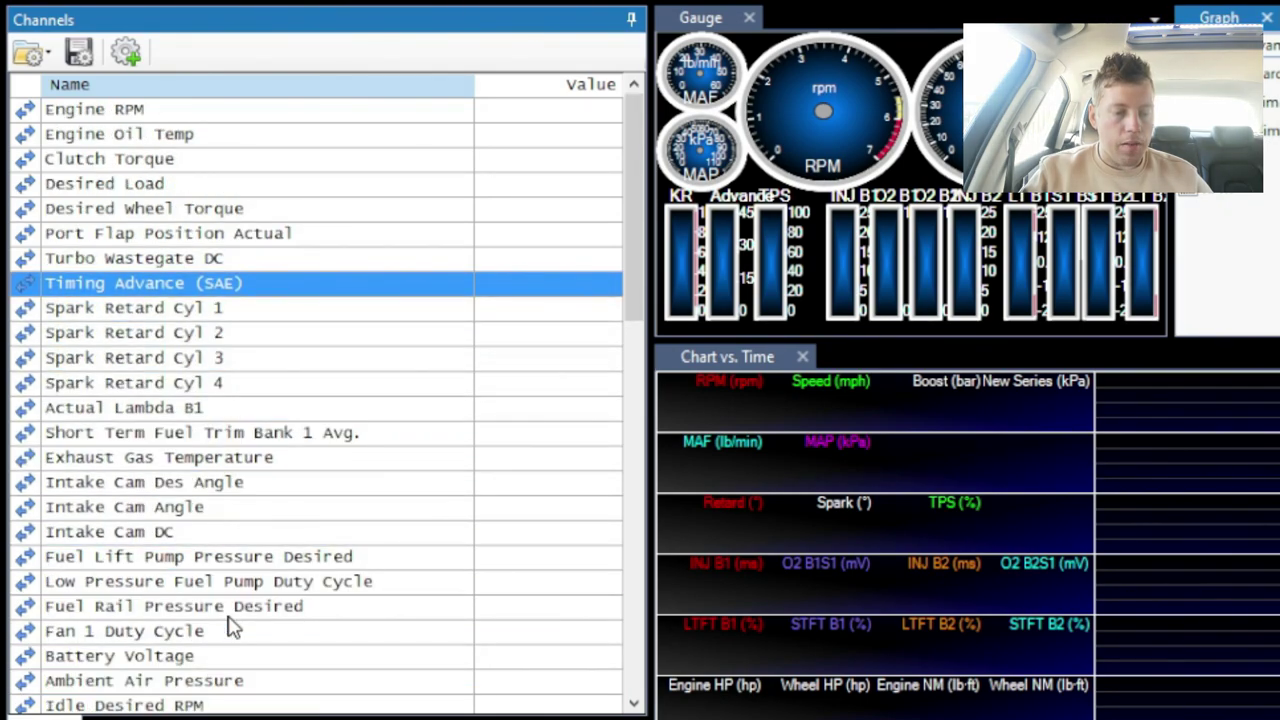
Step: Move Timing Advance (SAE) and Spark Retard Cyl 1 to 4 together below Ambient Air Temp, leaving one blank row above the misfire channels
left_click(200, 312, "ctrl")
left_click(192, 332, "ctrl")
left_click(194, 357, "ctrl")
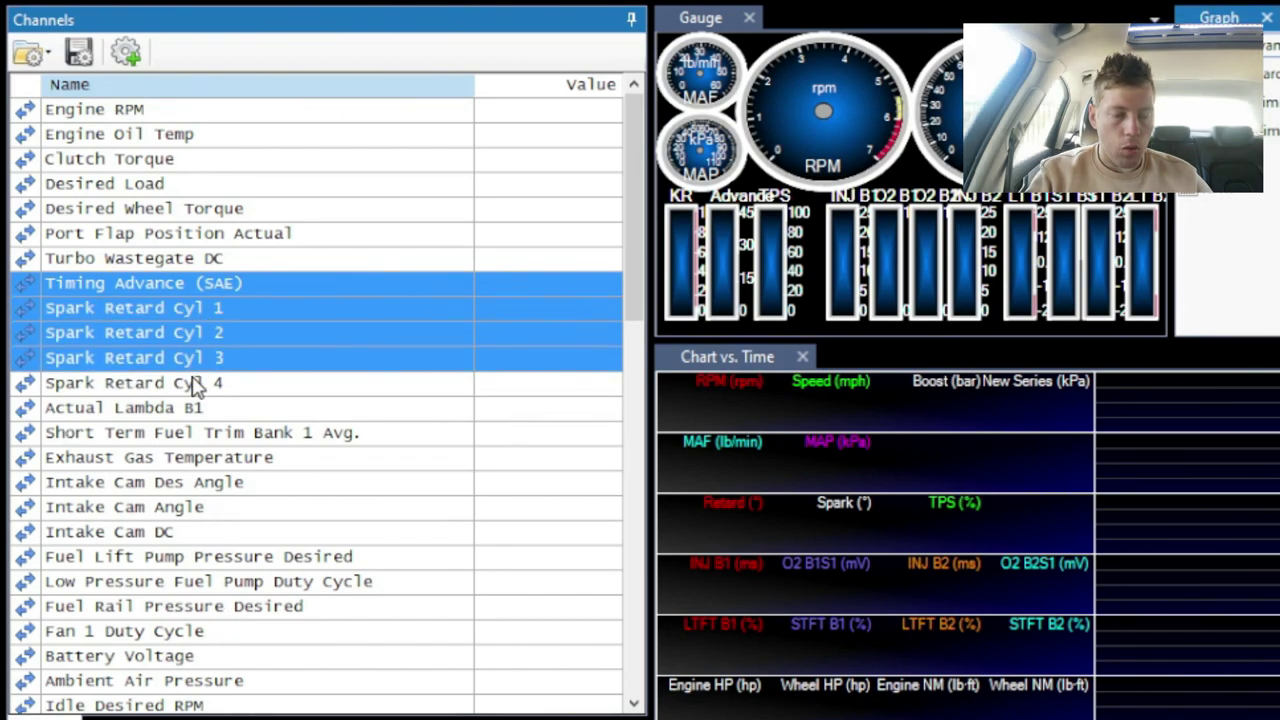
left_click(195, 382, "ctrl")
key("ctrl+Down")
key("ctrl+Down")
key("ctrl+Down")
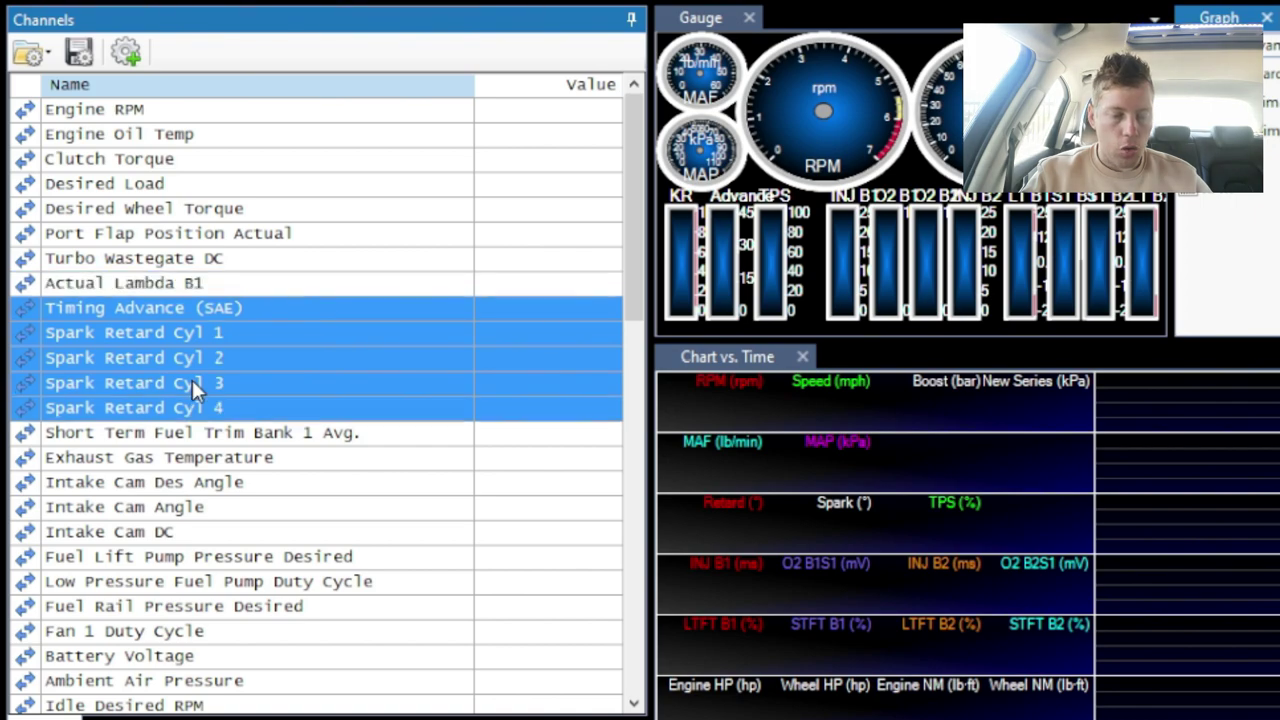
key("ctrl+Down")
key("ctrl+Down")
key("ctrl+Down")
key("ctrl+Down")
key("ctrl+Down")
key("ctrl+Down")
key("ctrl+Down")
key("ctrl+Down")
key("ctrl+Down")
key("ctrl+Down")
key("ctrl+Down")
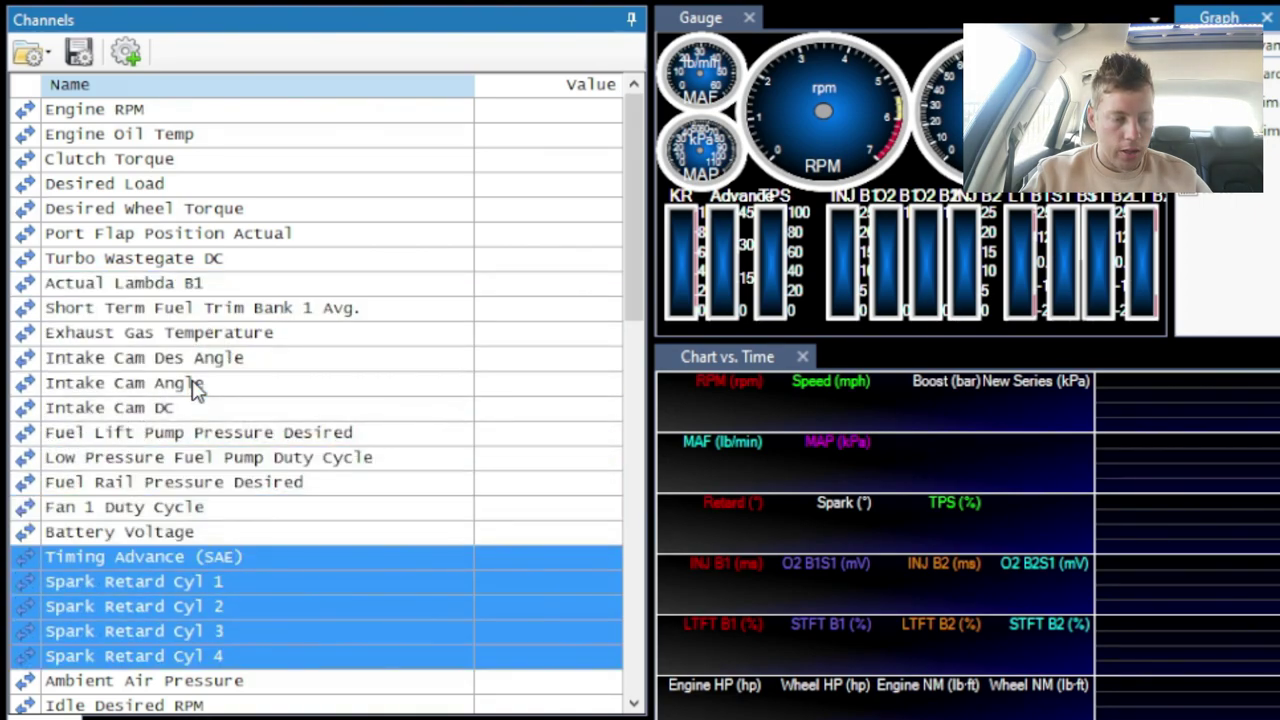
key("ctrl+Down")
key("ctrl+Down")
key("ctrl+Down")
key("ctrl+Down")
key("ctrl+Down")
key("ctrl+Down")
key("ctrl+Down")
key("ctrl+Down")
key("ctrl+Down")
key("ctrl+Down")
key("ctrl+Down")
key("ctrl+Down")
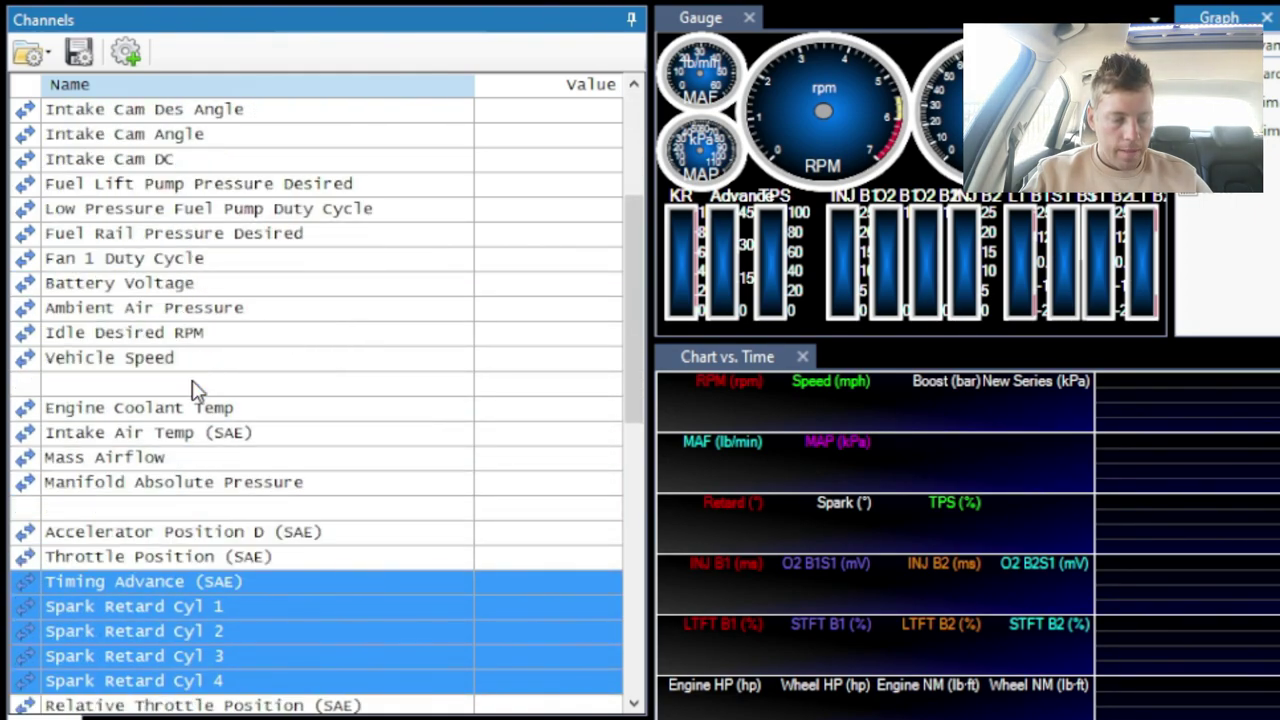
key("ctrl+Down")
key("ctrl+Down")
key("ctrl+Down")
key("ctrl+Down")
key("ctrl+Down")
key("ctrl+Down")
key("ctrl+Down")
key("ctrl+Down")
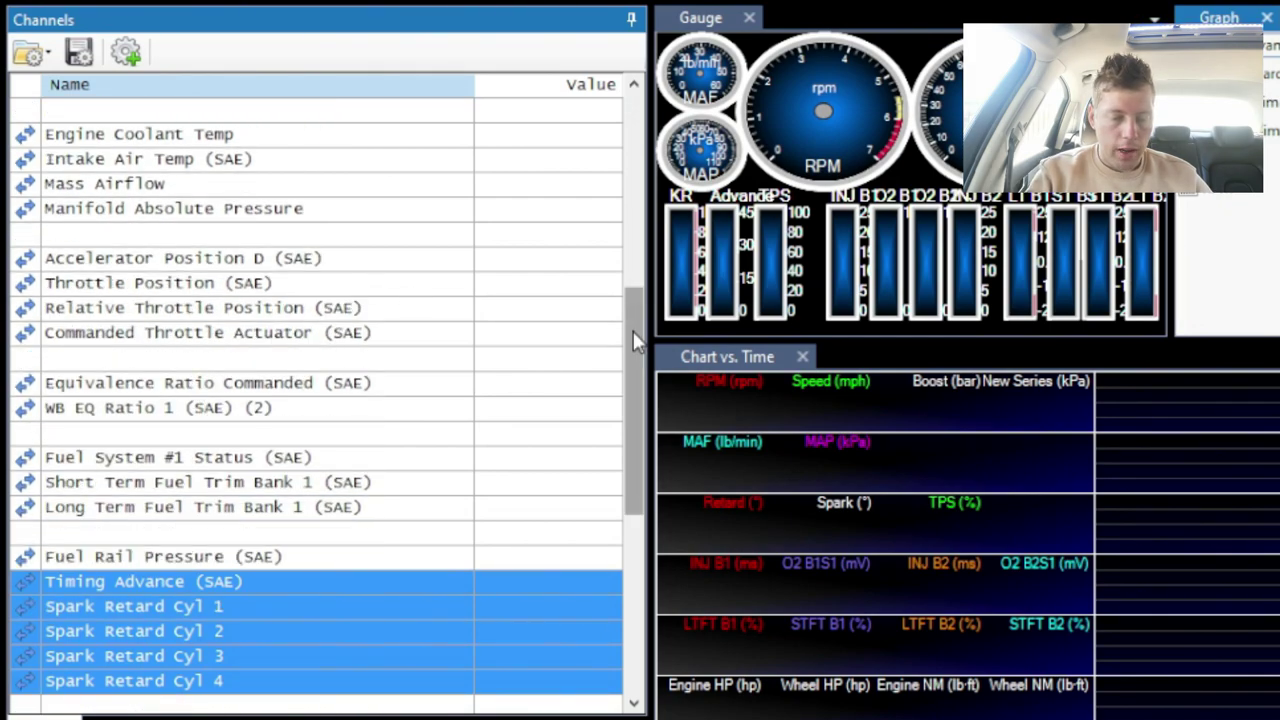
left_click_drag(634, 337, 645, 609)
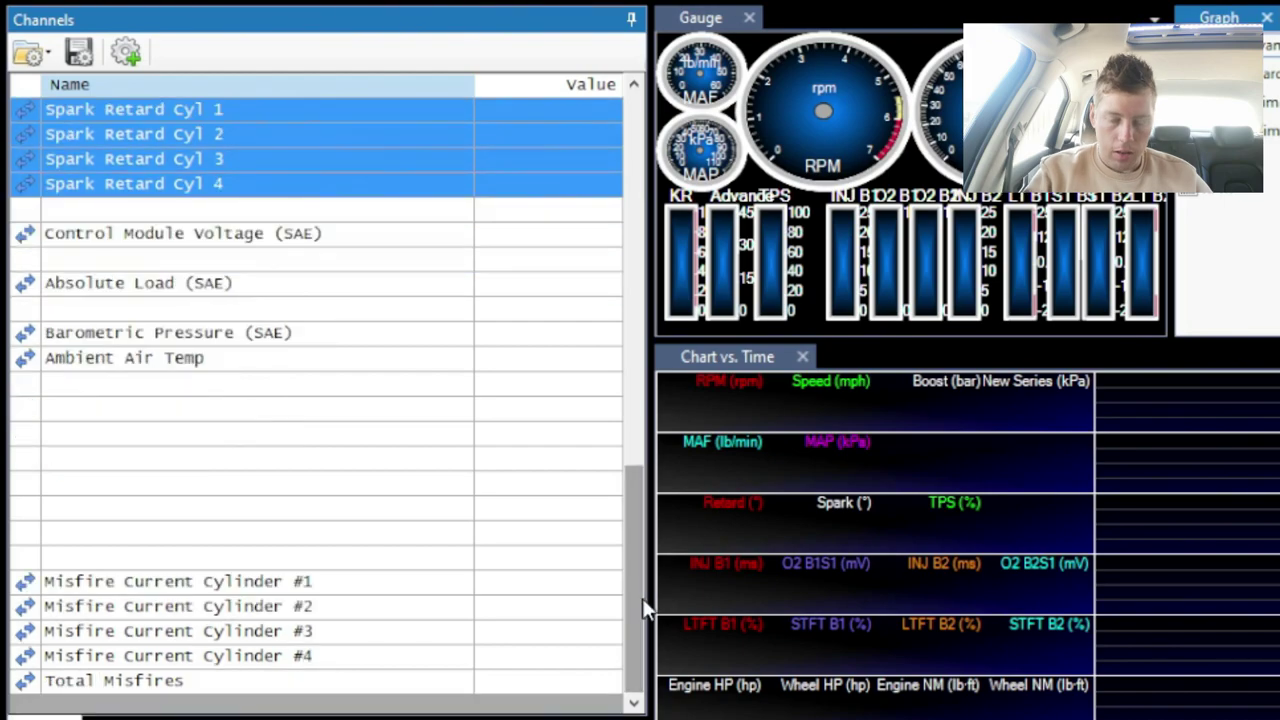
key("ctrl+Down")
key("ctrl+Down")
key("ctrl+Down")
key("ctrl+Down")
key("ctrl+Down")
key("ctrl+Down")
key("ctrl+Down")
key("ctrl+Down")
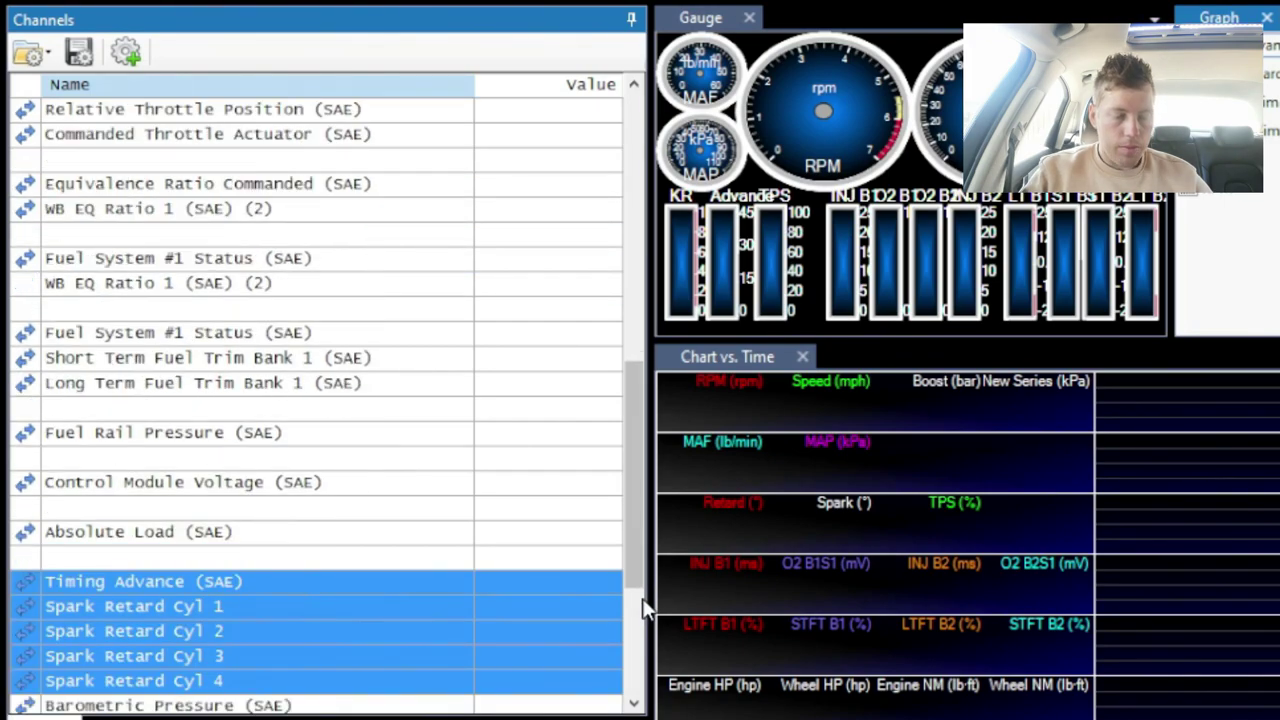
key("ctrl+Down")
key("ctrl+Down")
key("ctrl+Down")
key("ctrl+Down")
key("ctrl+Down")
key("ctrl+Down")
key("ctrl+Down")
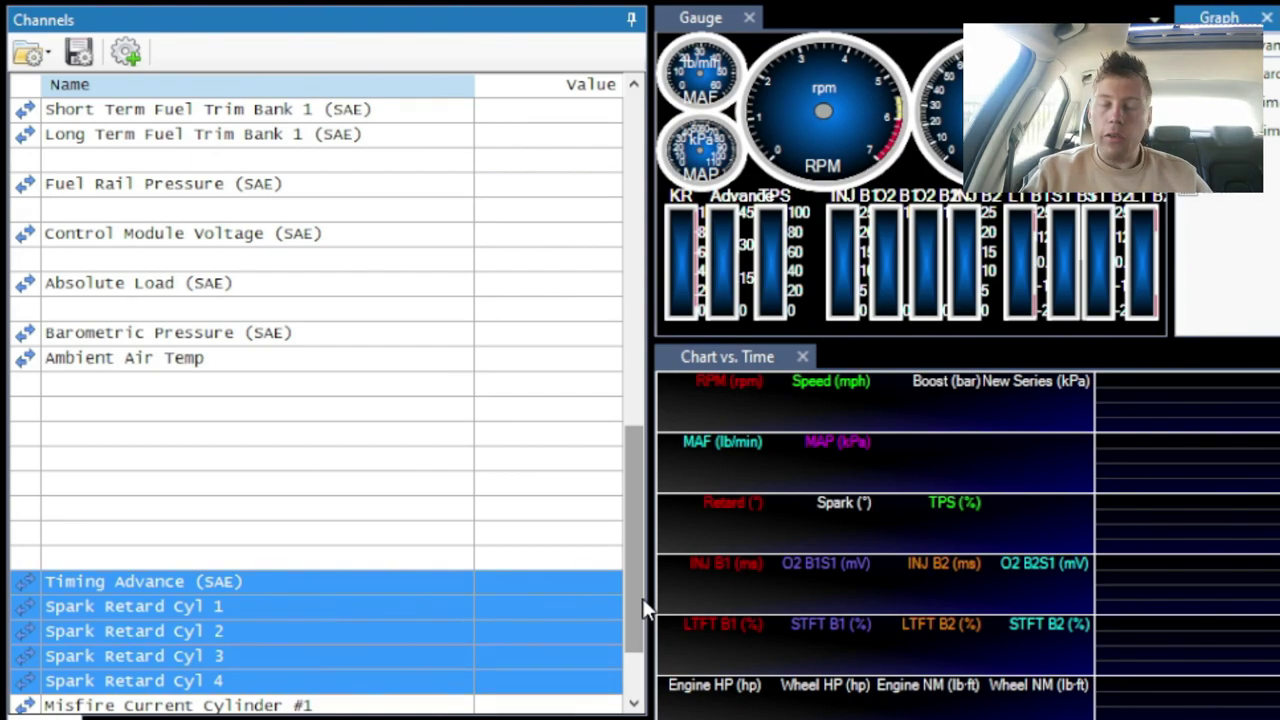
scroll(642, 598, "up", 2)
key("ctrl+Up")
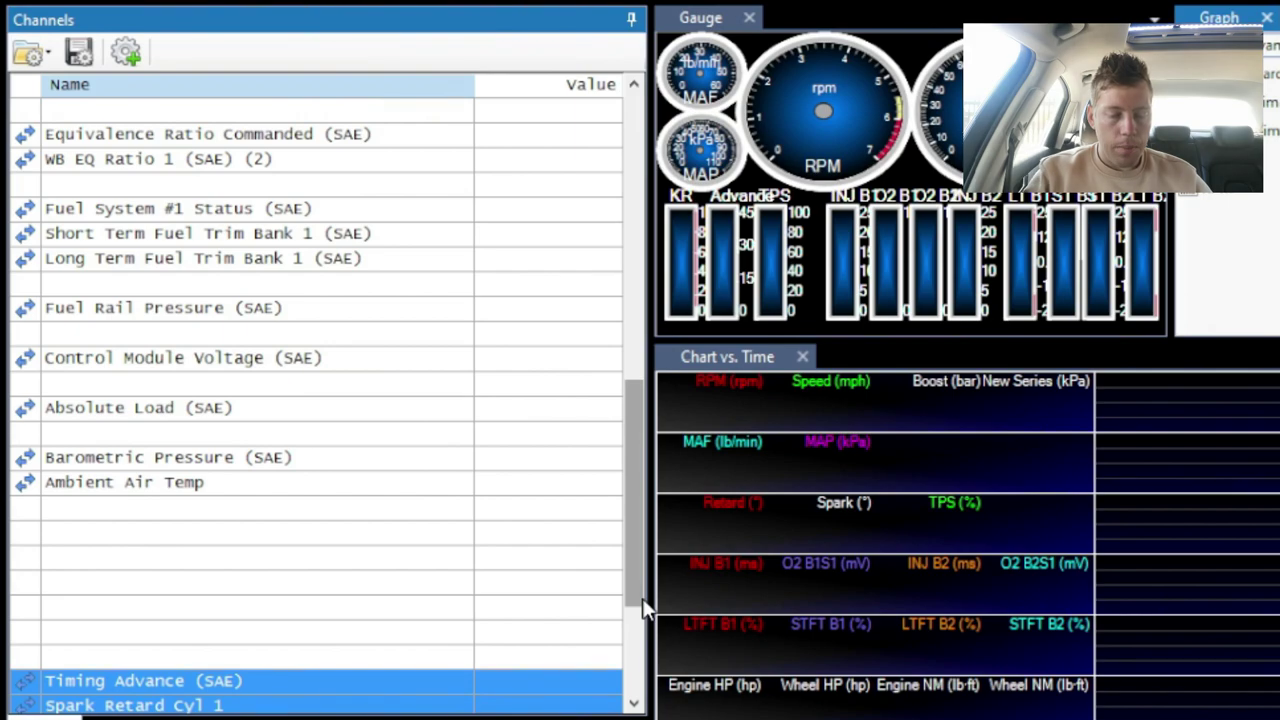
Step: Check the arrangement of the timing, spark retard and misfire channels at the end of the list
left_click(569, 586)
scroll(632, 600, "down", 3)
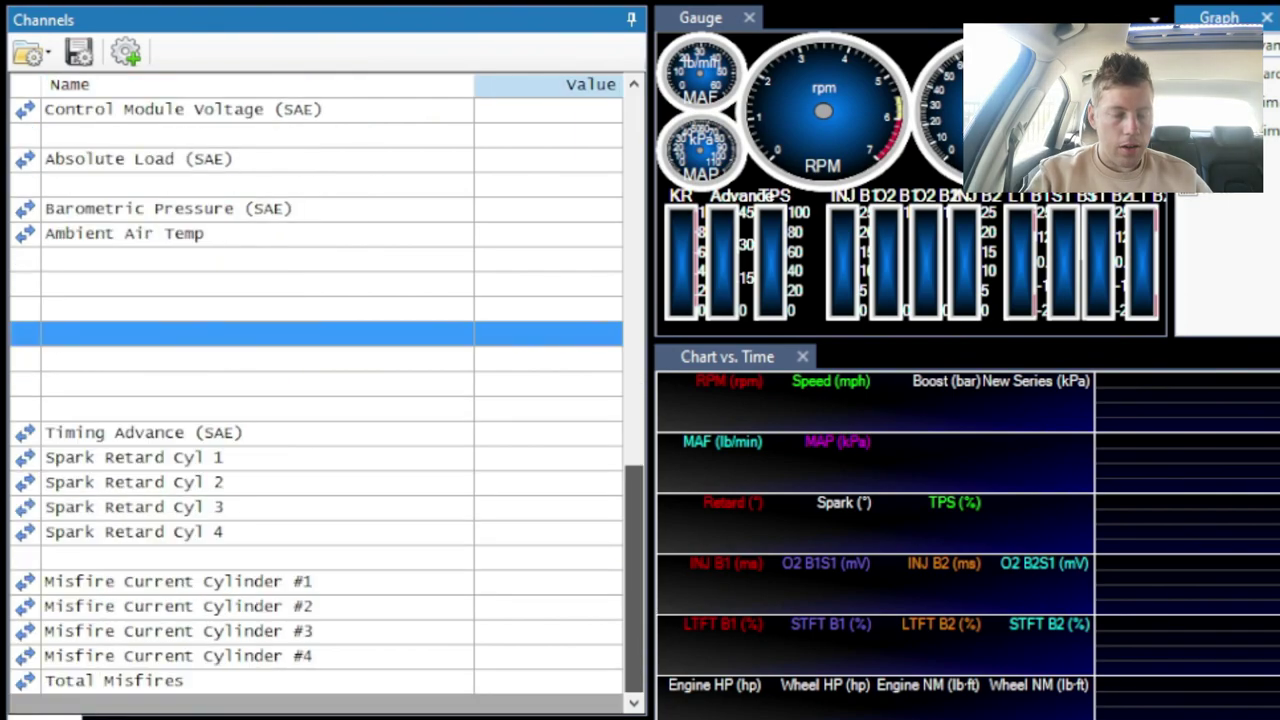
scroll(343, 694, "up", 3)
scroll(630, 600, "down", 2)
scroll(638, 612, "down", 1)
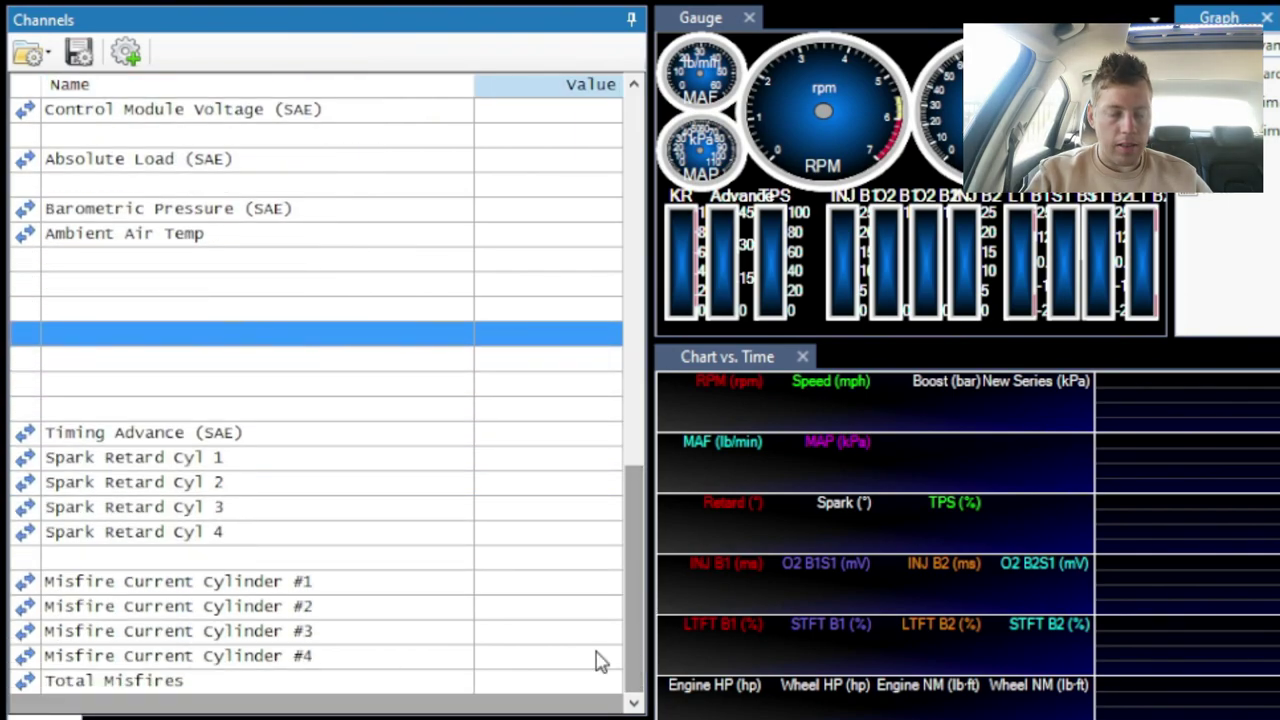
left_click(340, 438)
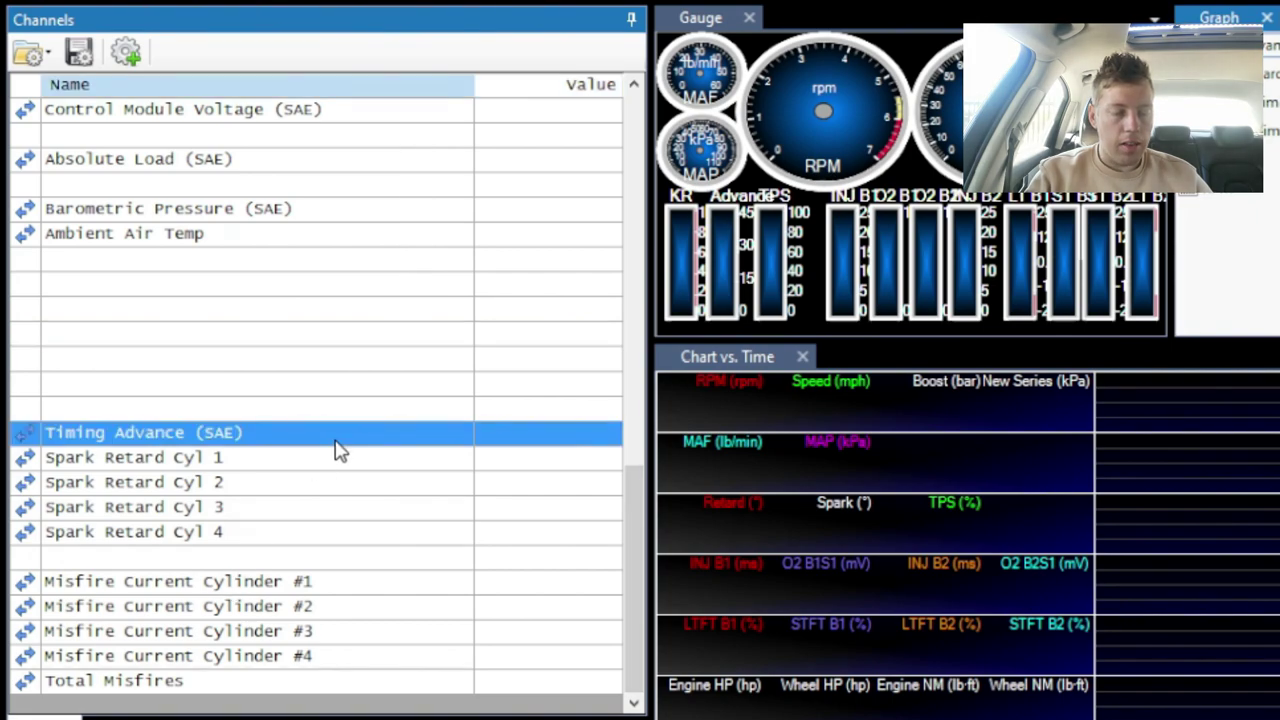
Step: Review the timing advance, spark retard and misfire channels at the end of the list, and check the channels above them
left_click(288, 533)
left_click(322, 440)
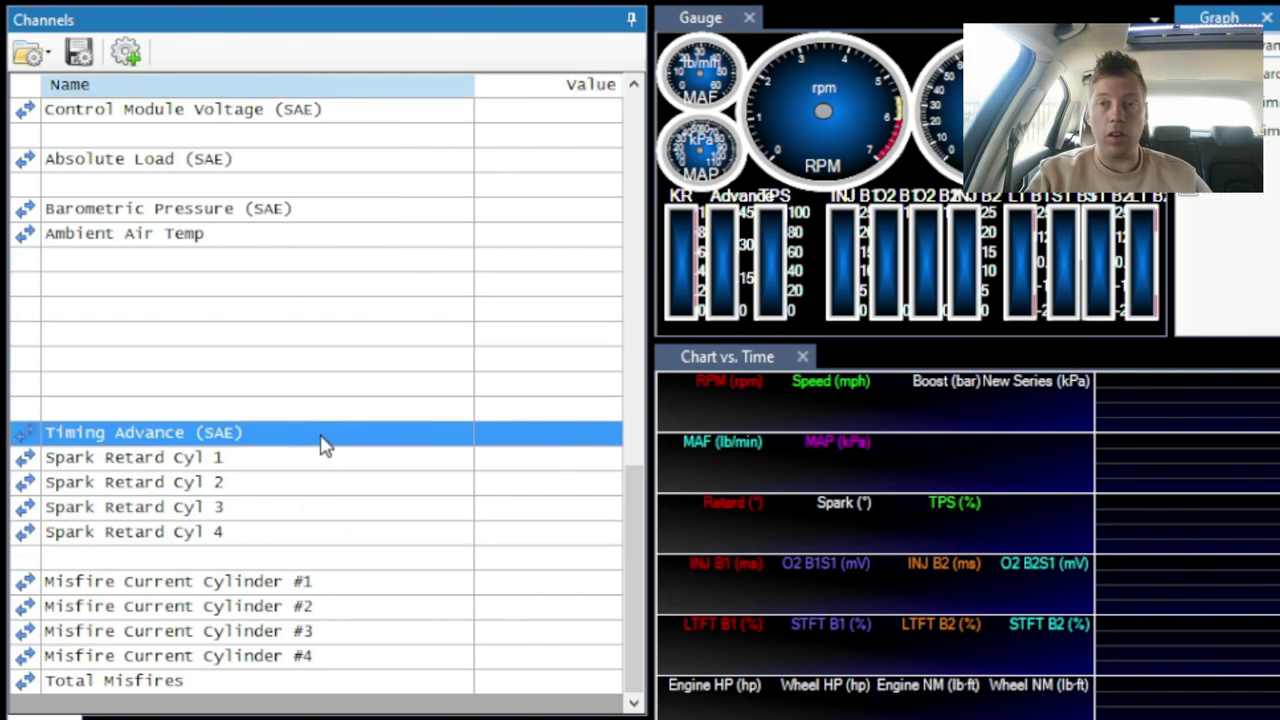
left_click(270, 585)
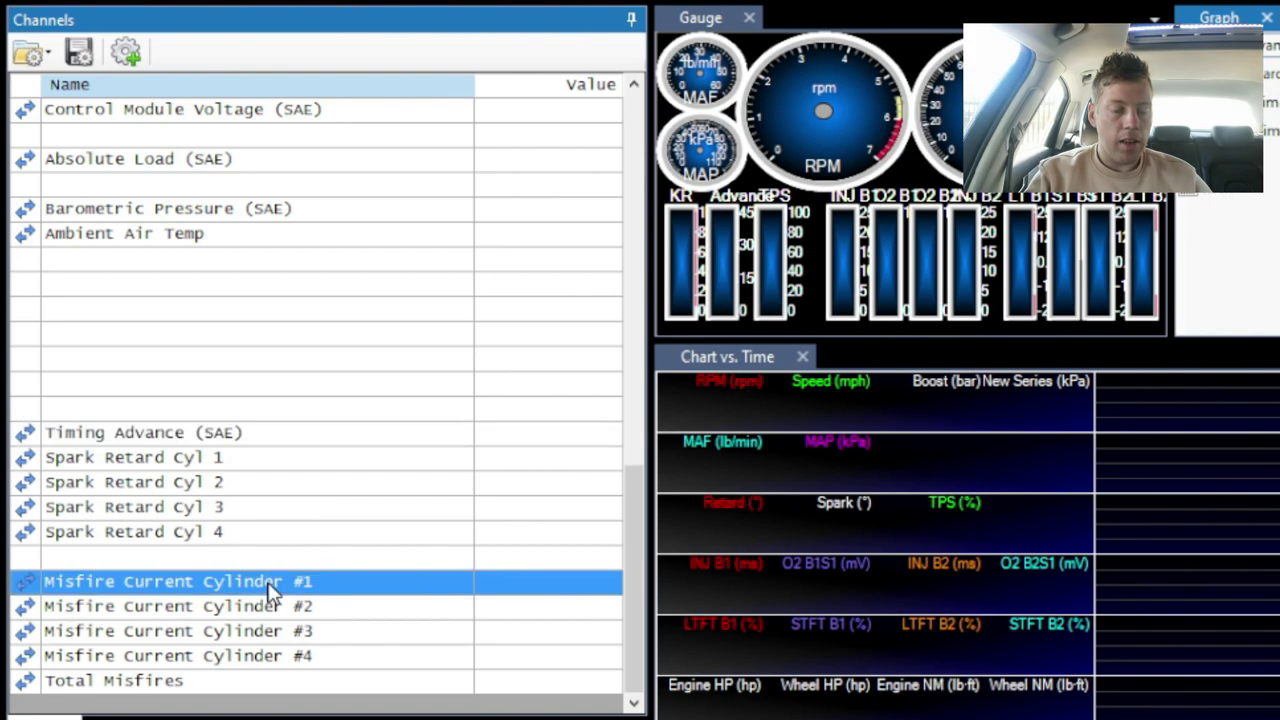
left_click(254, 686)
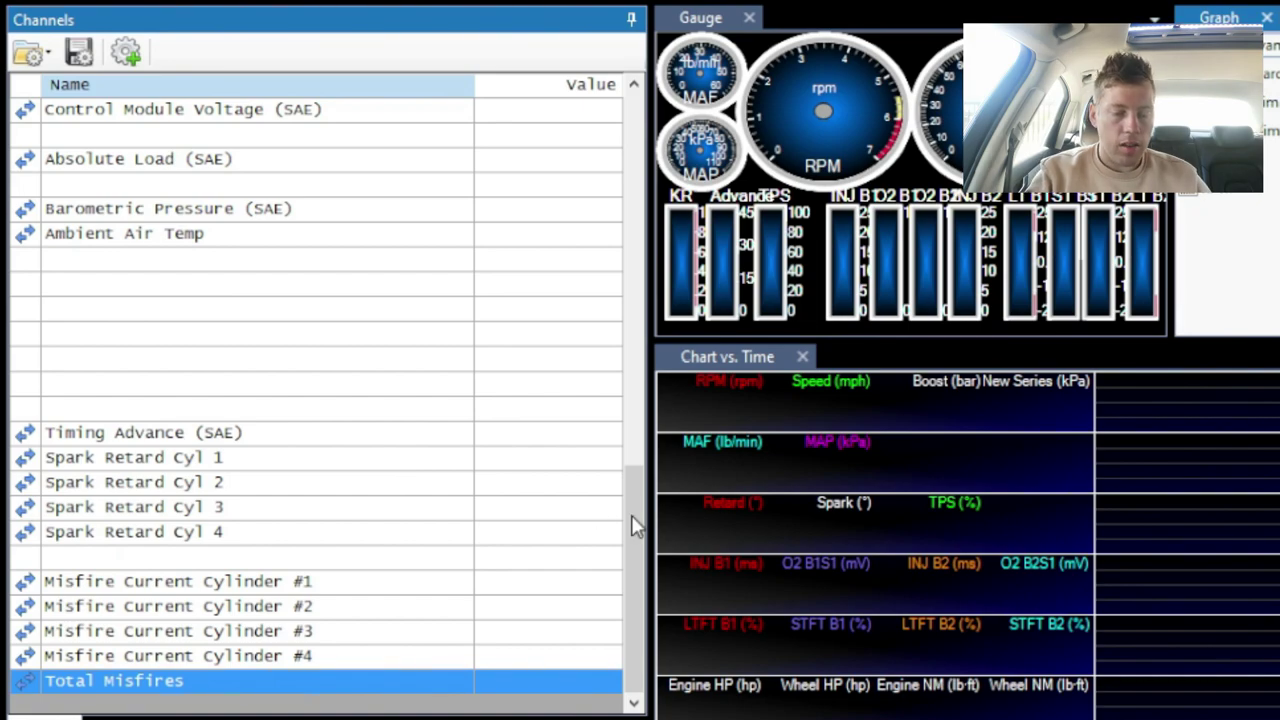
left_click_drag(631, 522, 658, 380)
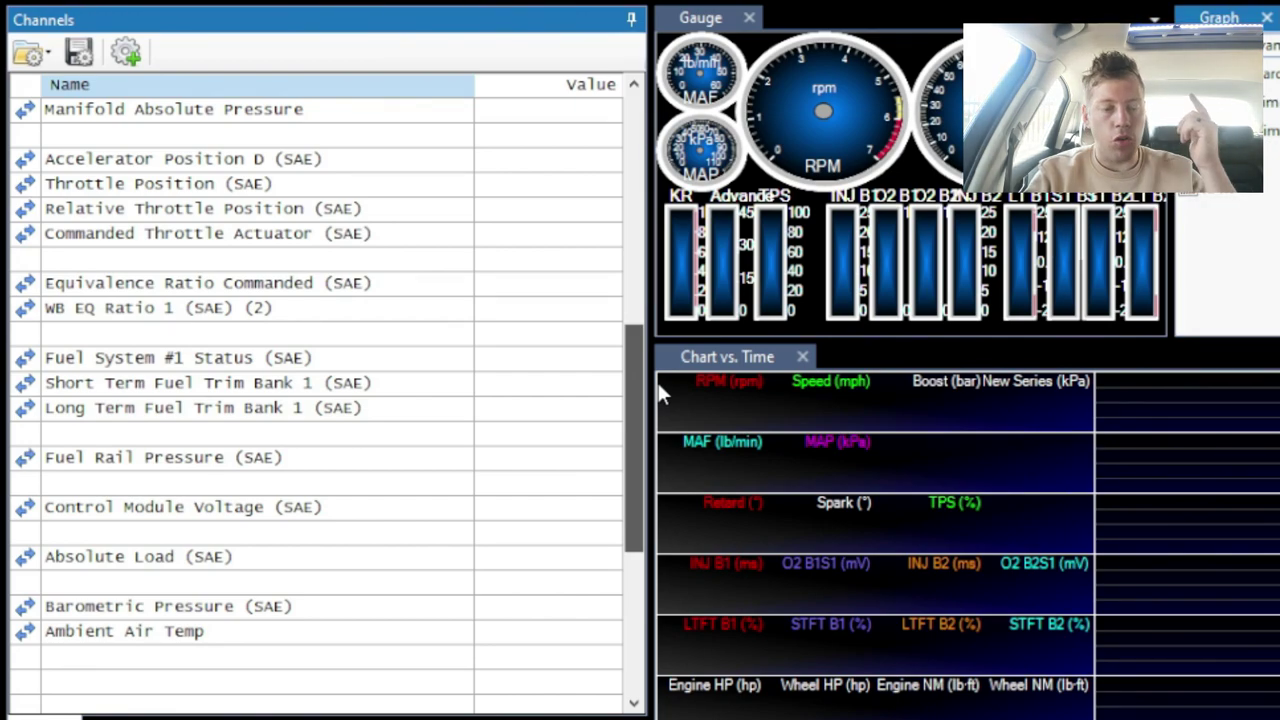
left_click_drag(660, 393, 718, 120)
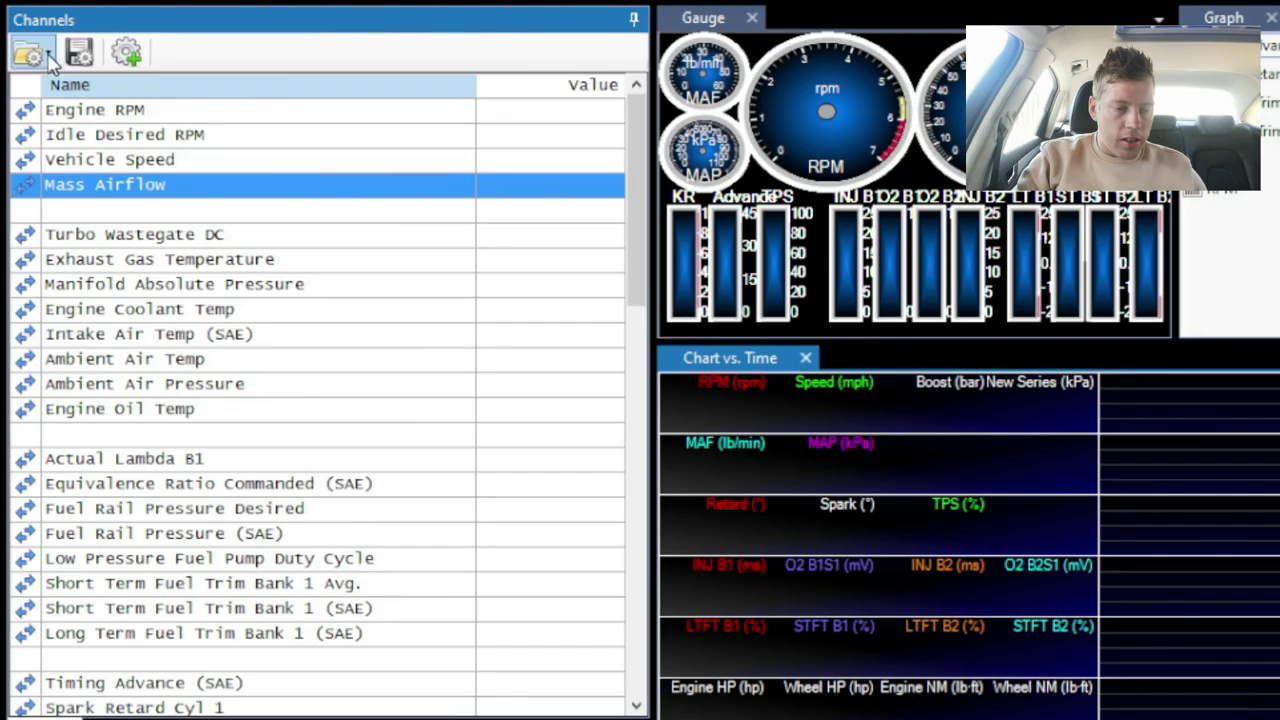
Step: Save the regrouped channel configuration over the existing Audi A4.Channels file
left_click(36, 117)
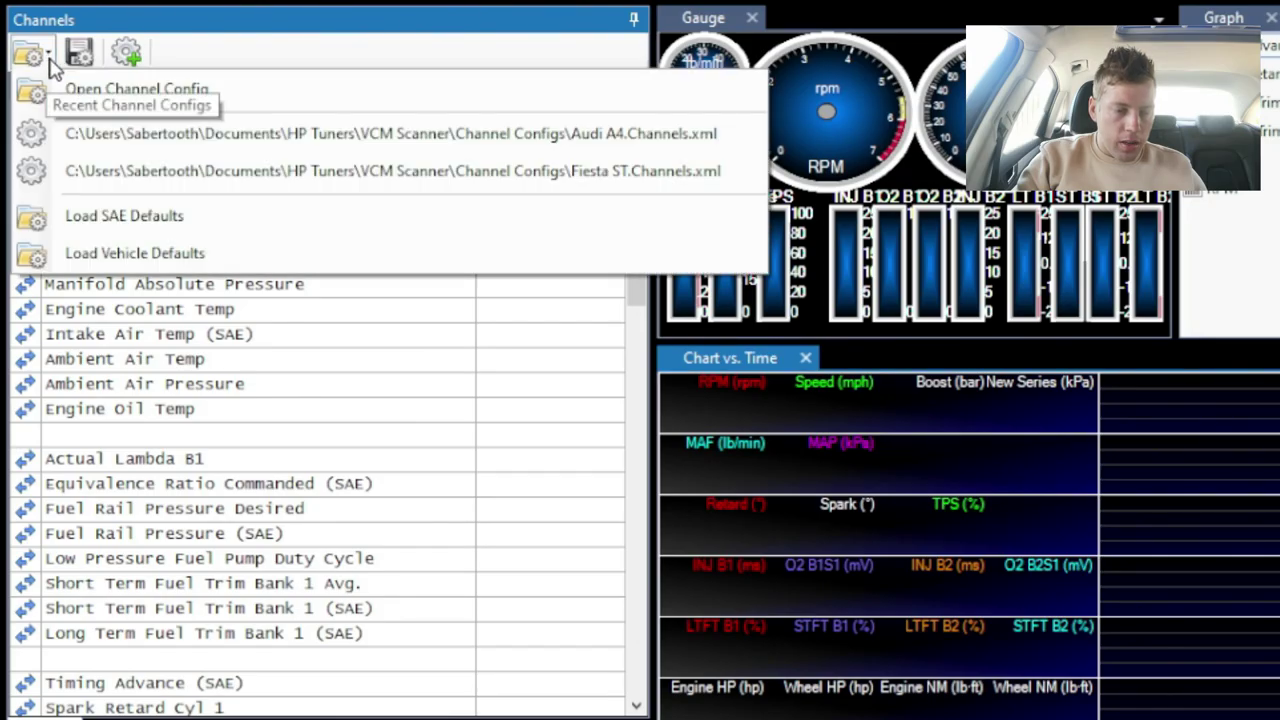
left_click(36, 117)
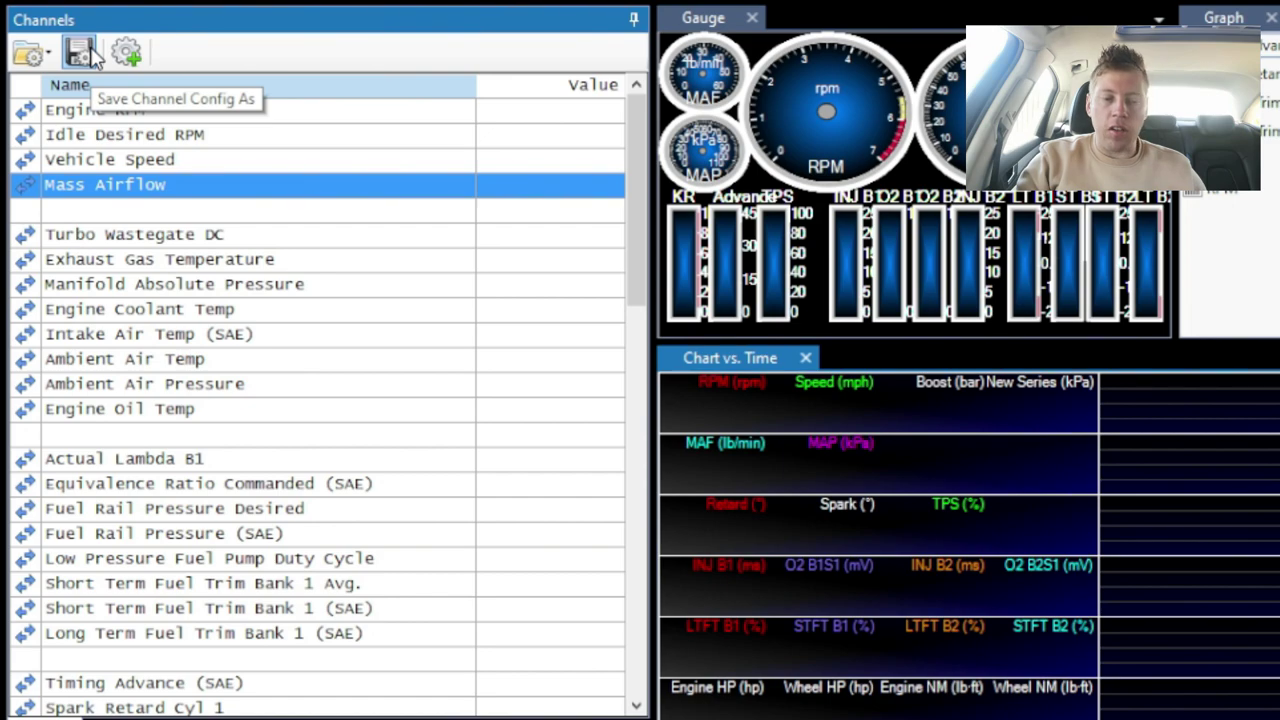
left_click(88, 53)
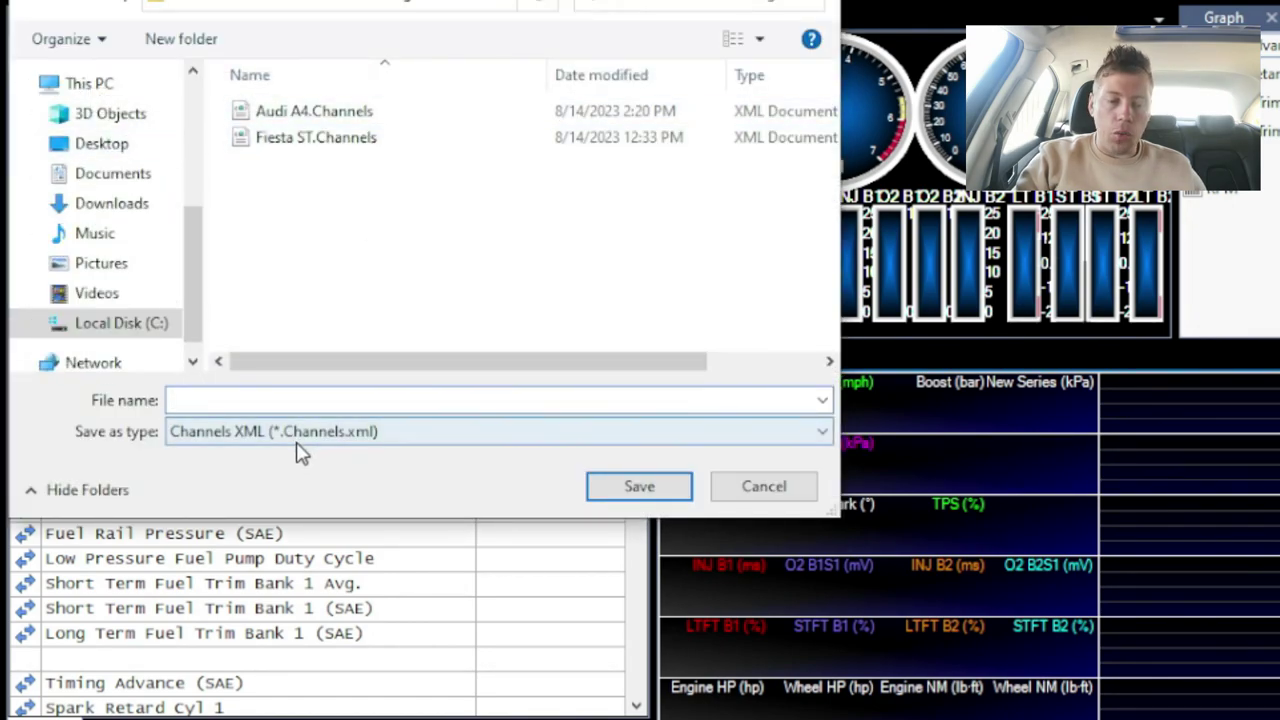
left_click(386, 122)
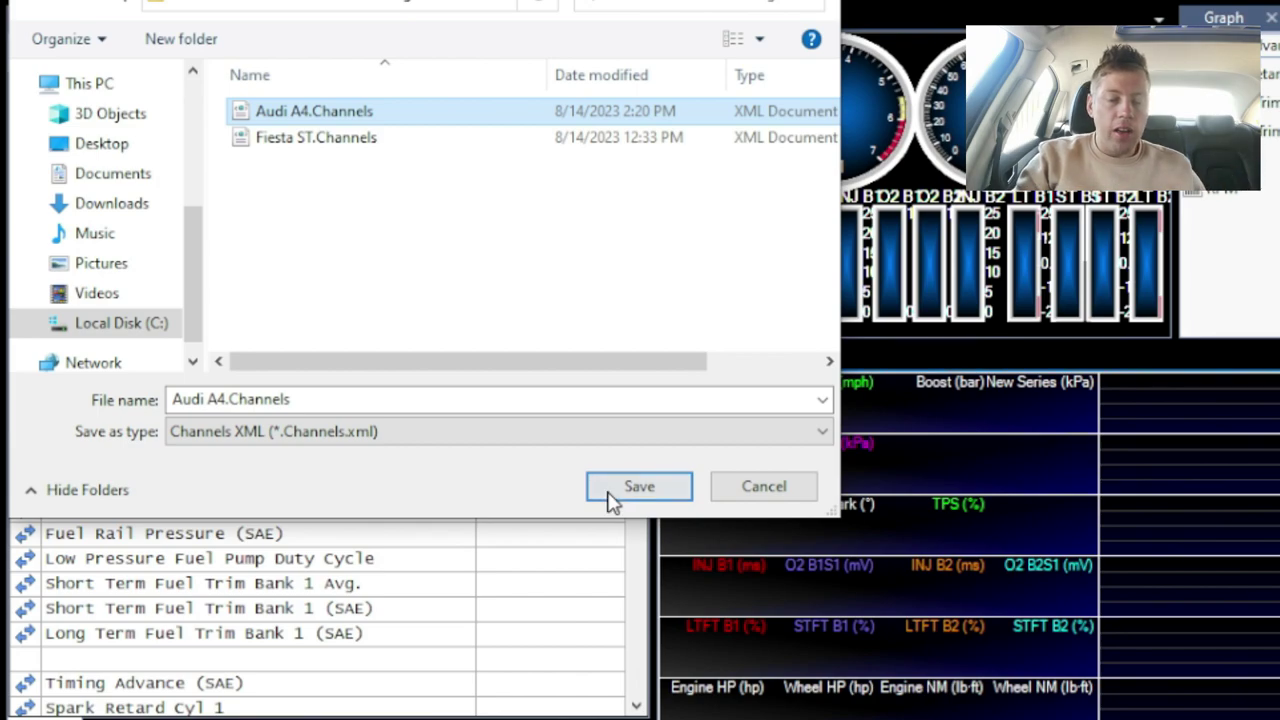
left_click(637, 494)
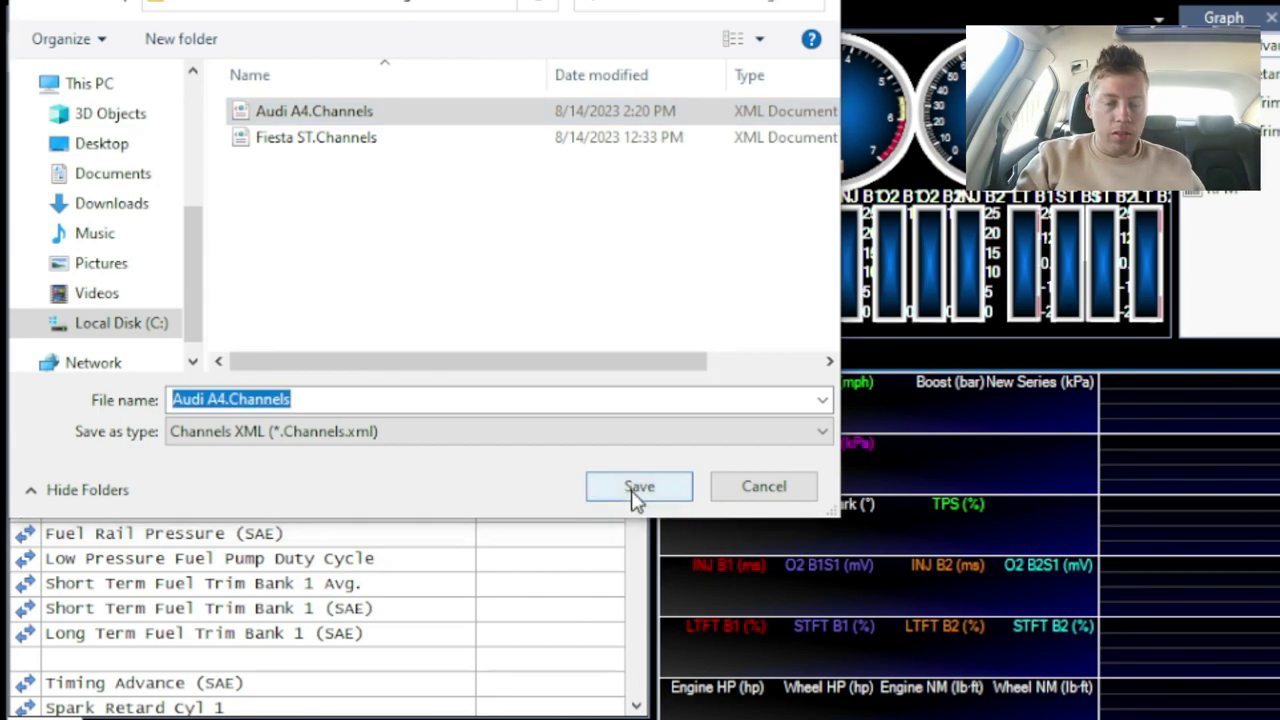
left_click(908, 366)
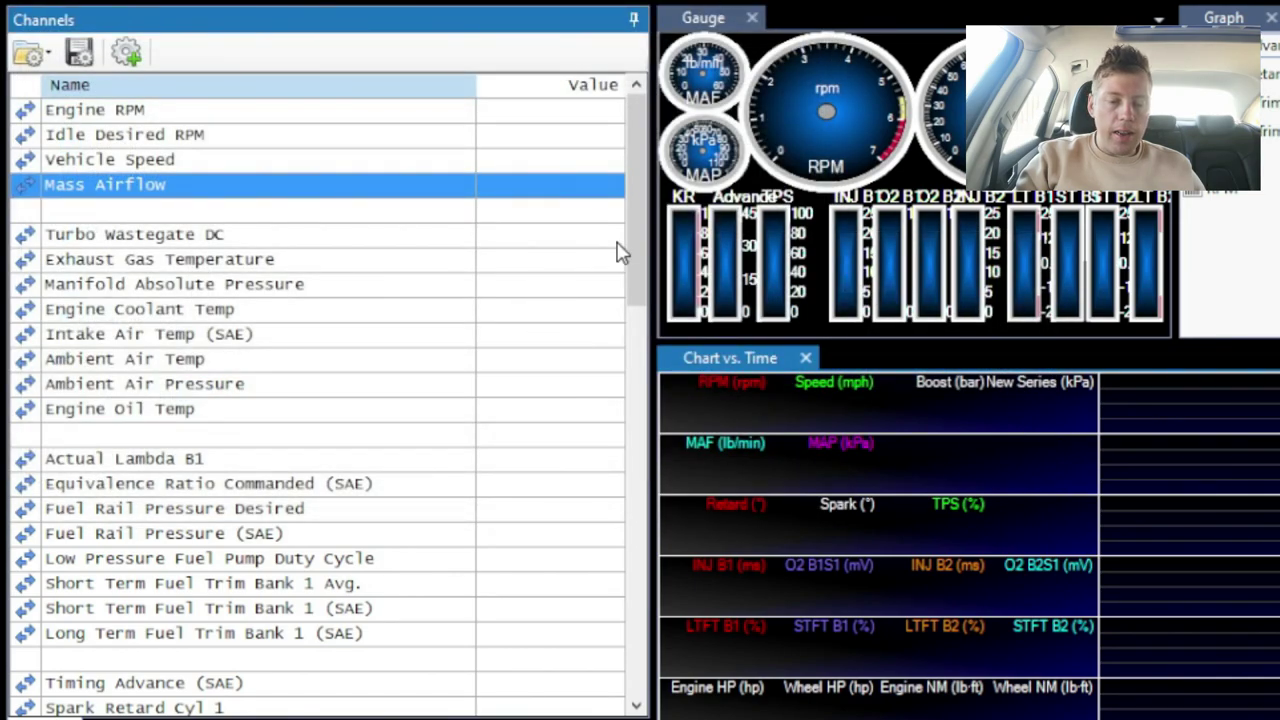
Step: Review the first channel group, from Engine RPM to Mass Airflow
left_click(612, 115)
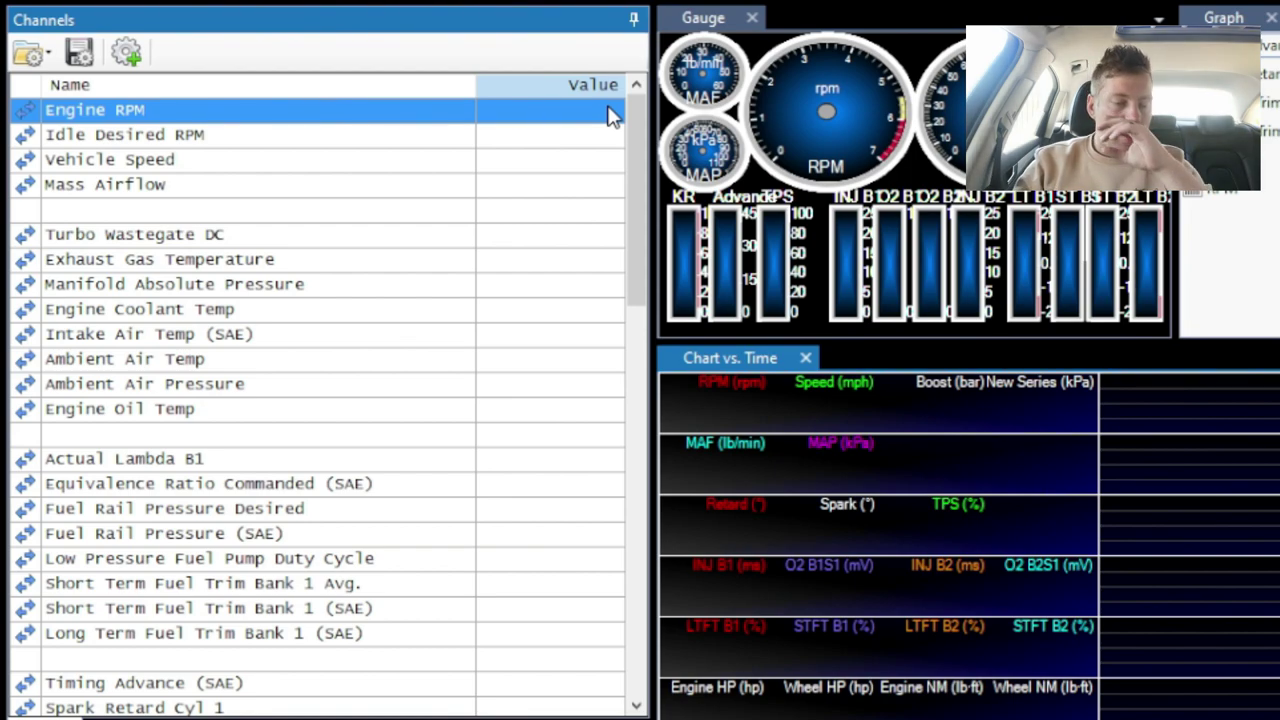
left_click_drag(523, 134, 509, 189)
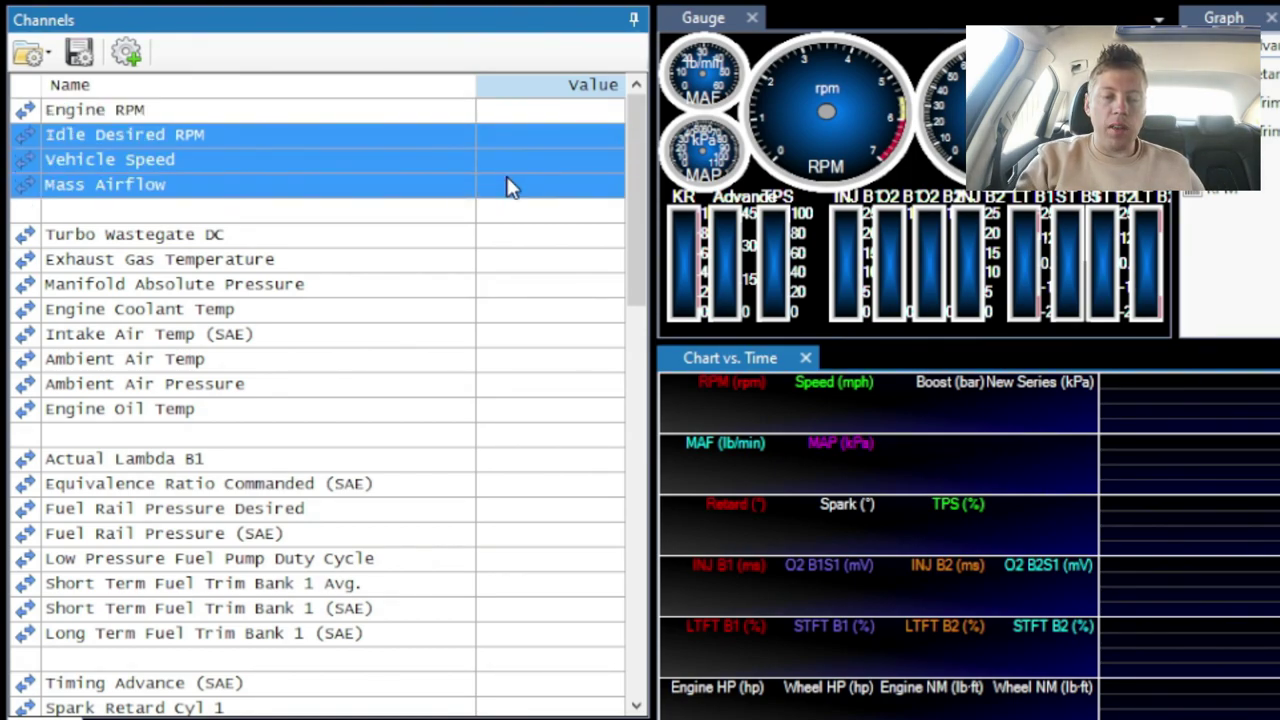
left_click_drag(469, 109, 425, 198)
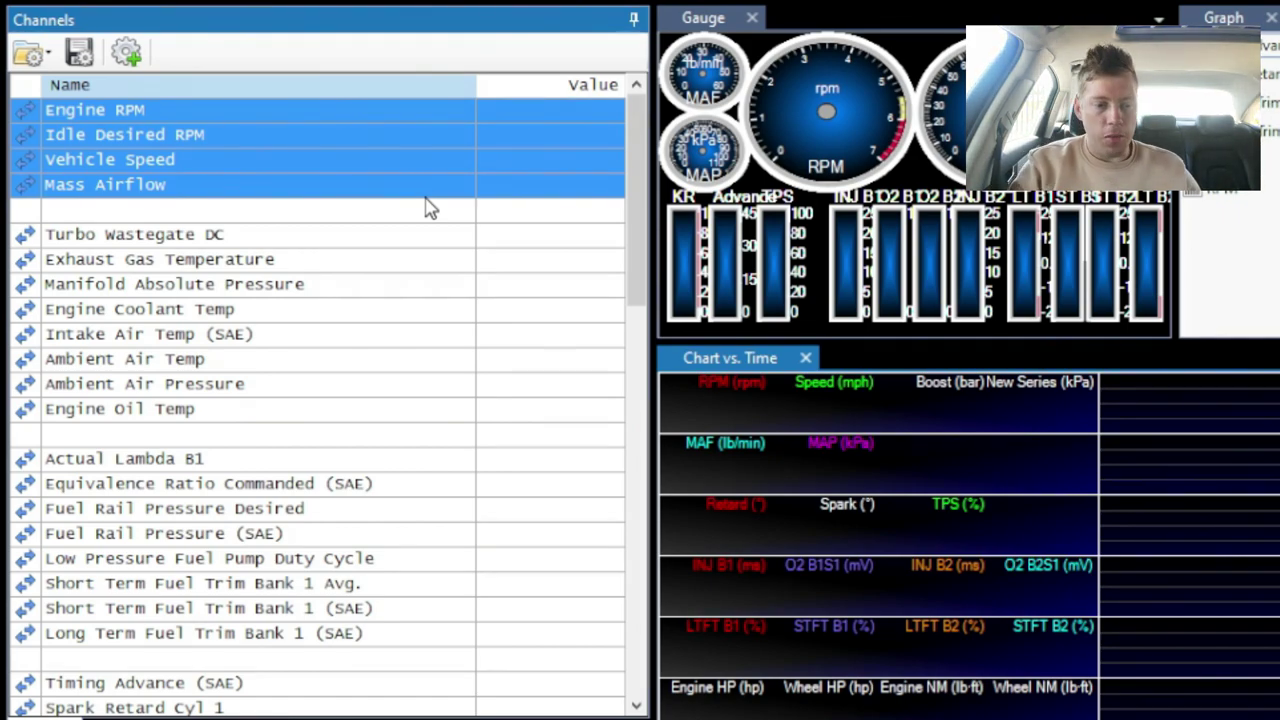
Step: Set the units of the Mass Airflow channel to Gram Per Second (g/s)
left_click(344, 199)
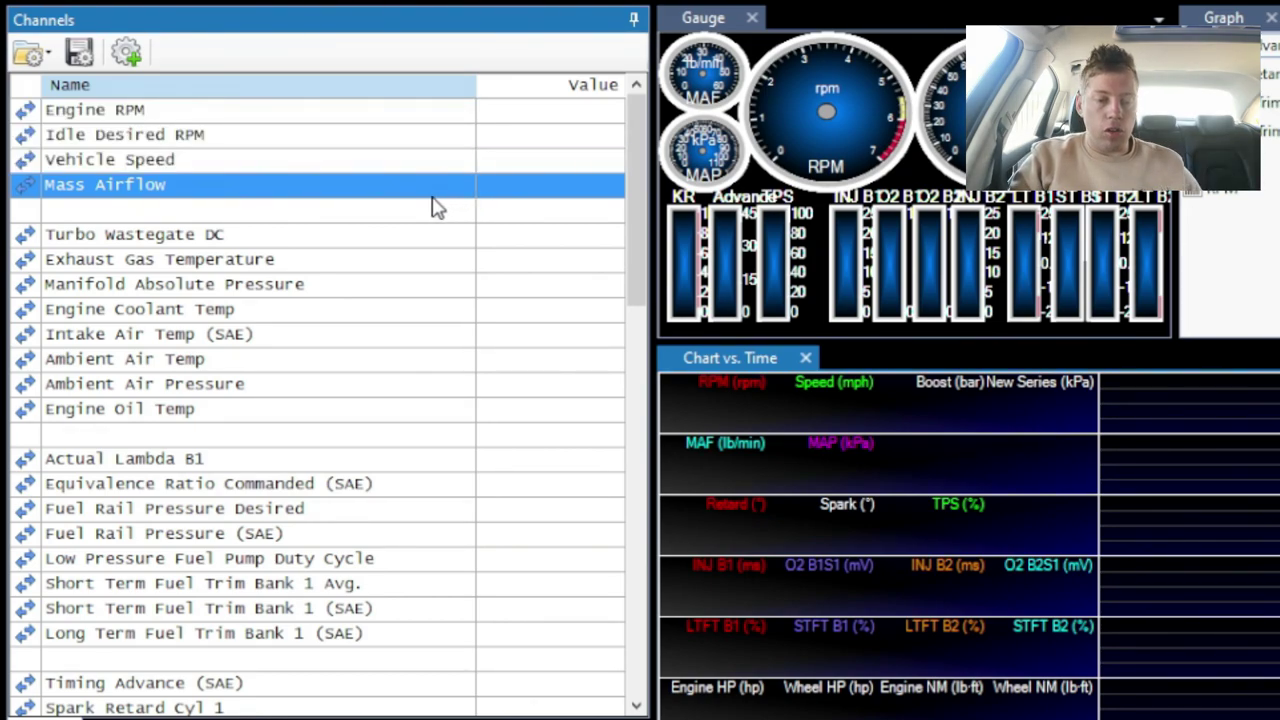
right_click(364, 193)
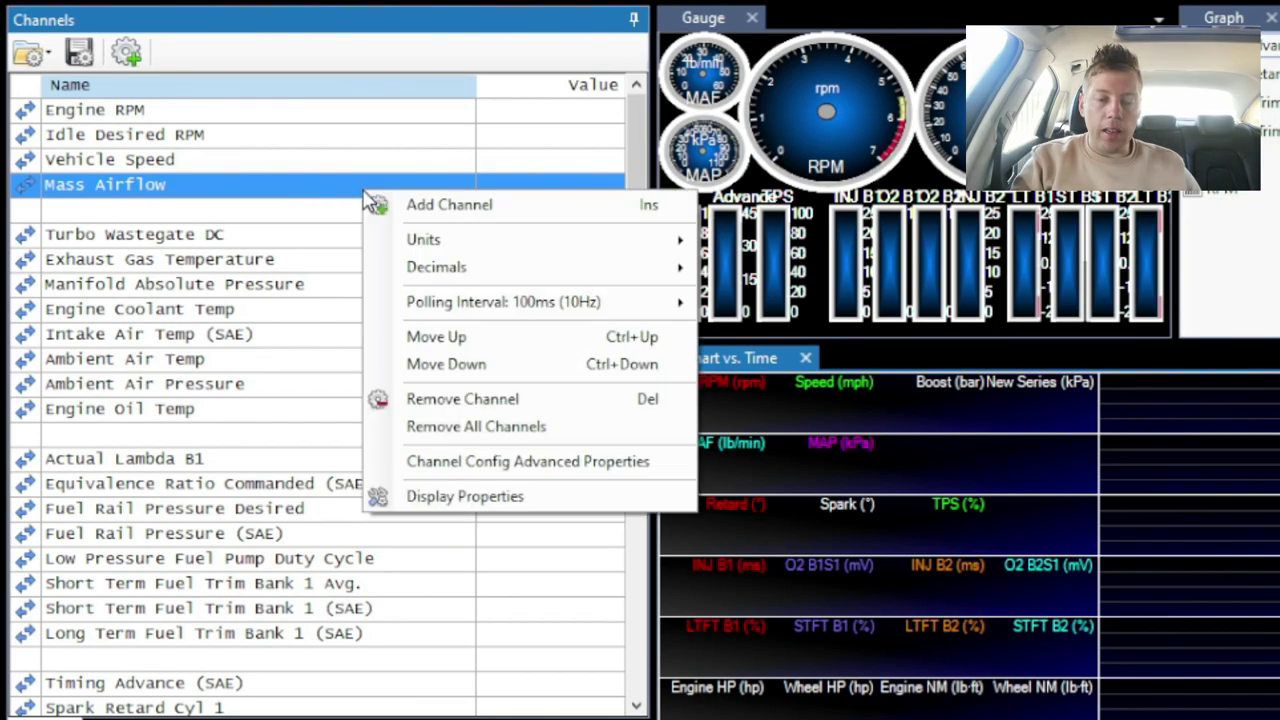
mouse_move(388, 241)
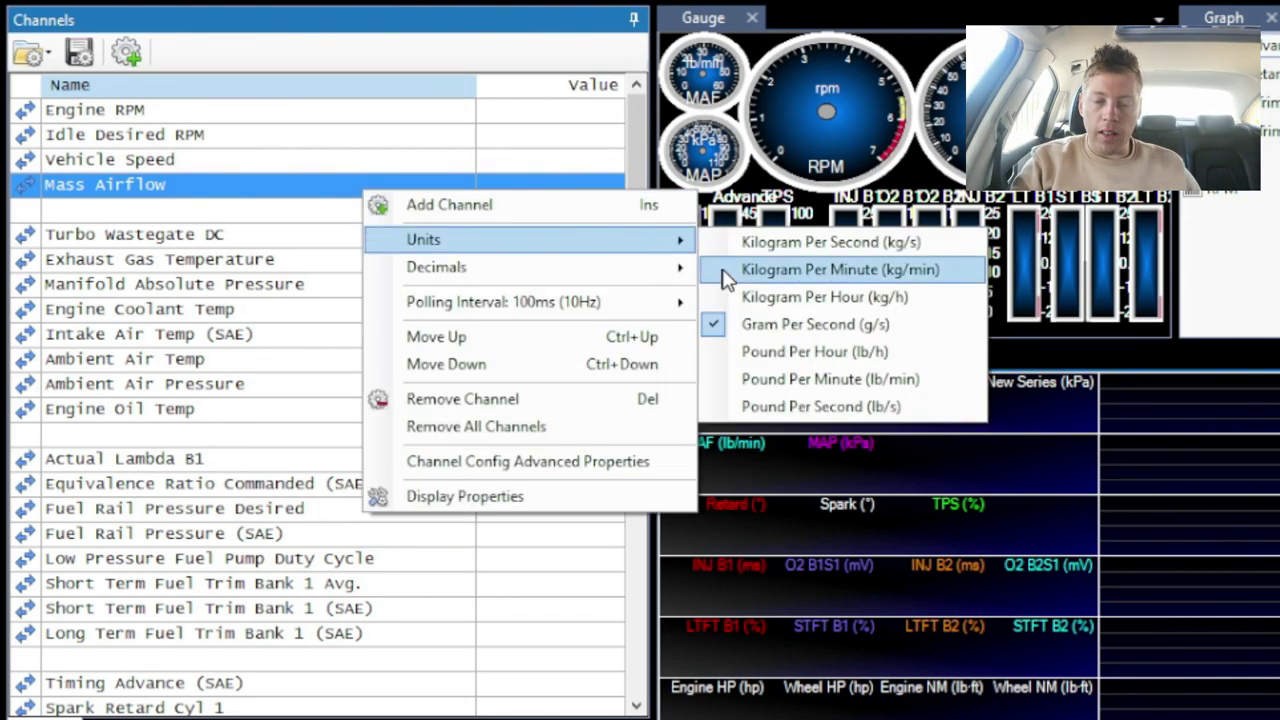
left_click(840, 325)
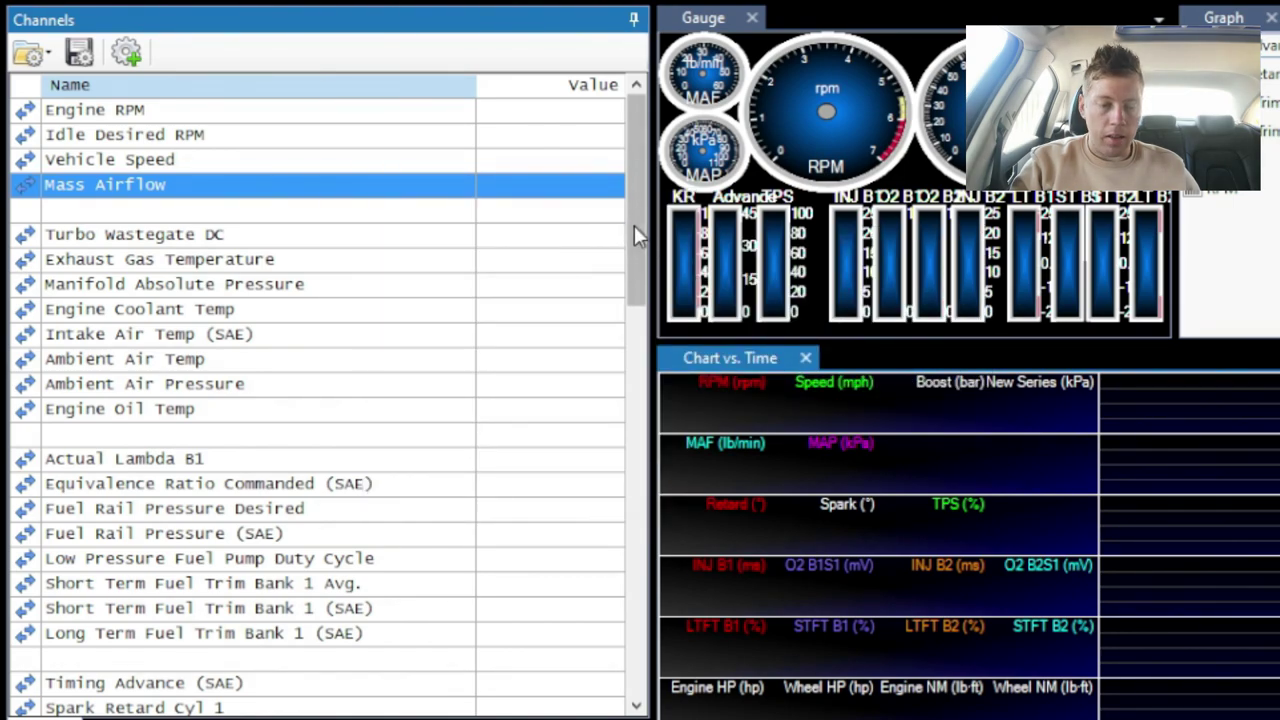
Step: Compare the first channel group with the Turbo Wastegate DC to Engine Oil Temp group below it
scroll(640, 240, "down", 2)
left_click(450, 190)
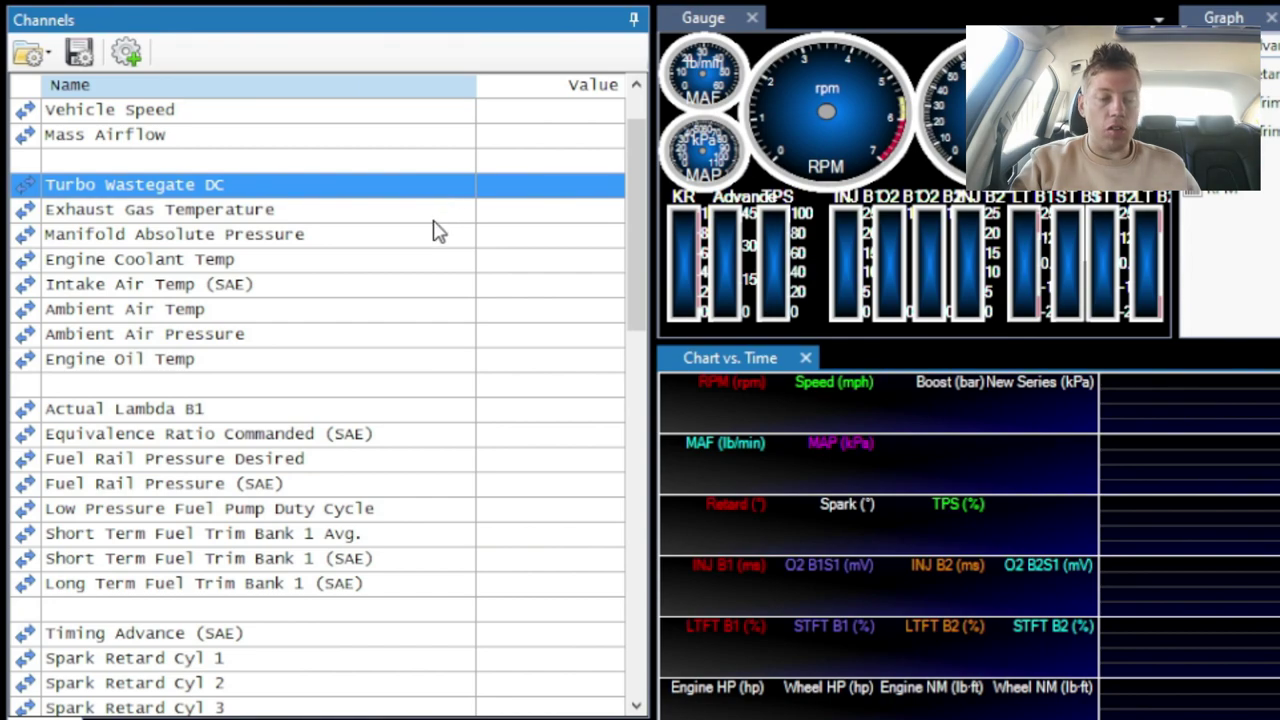
scroll(619, 90, "up", 2)
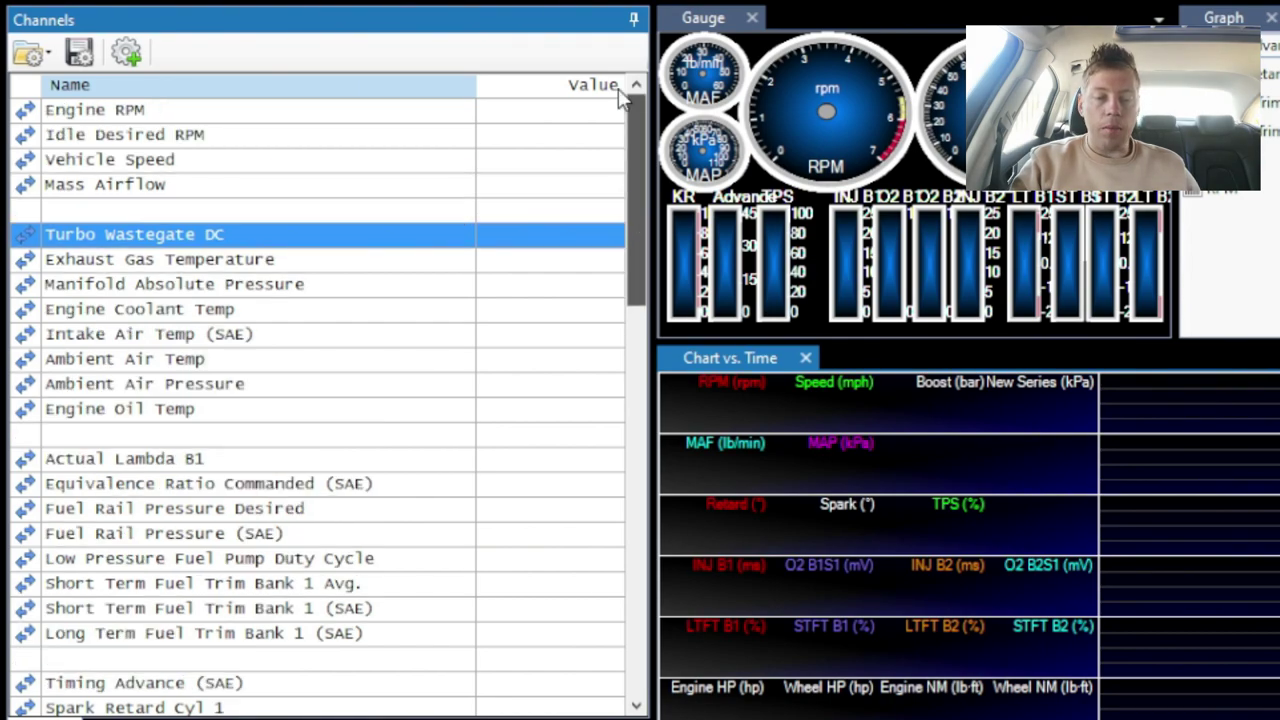
left_click(312, 114)
left_click(310, 143, "shift")
left_click_drag(310, 143, 297, 188)
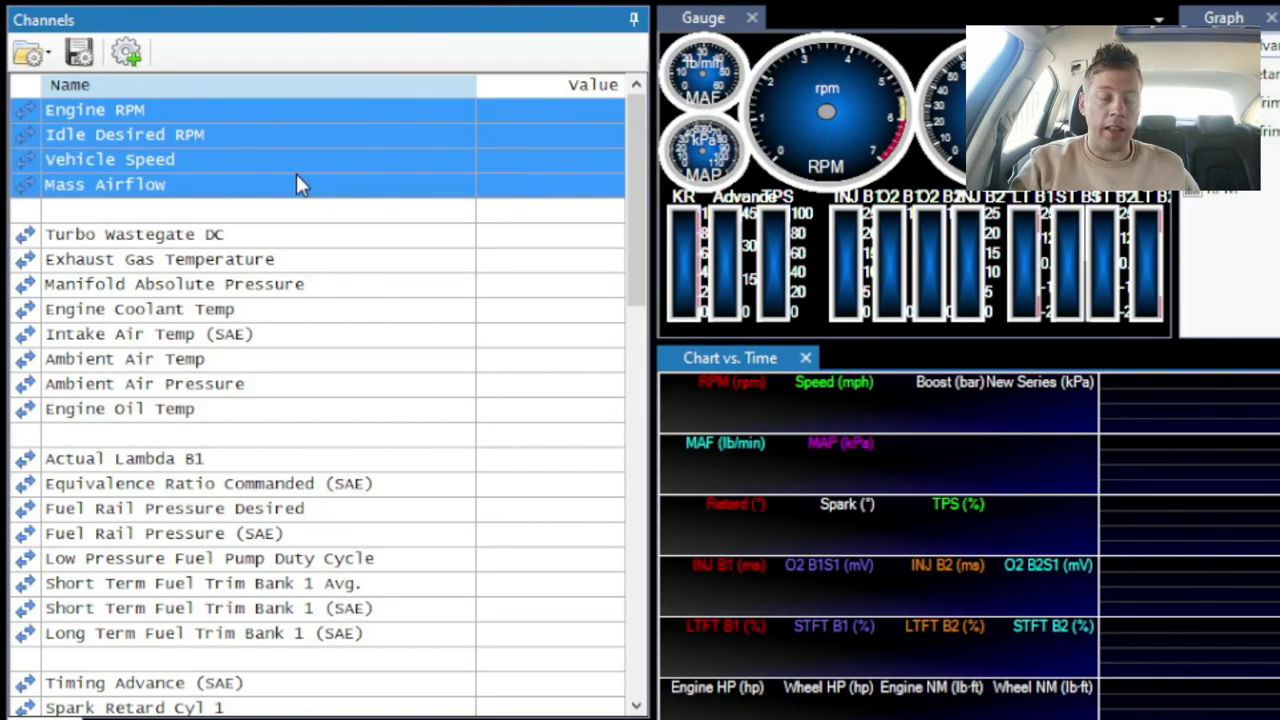
left_click_drag(323, 237, 310, 413)
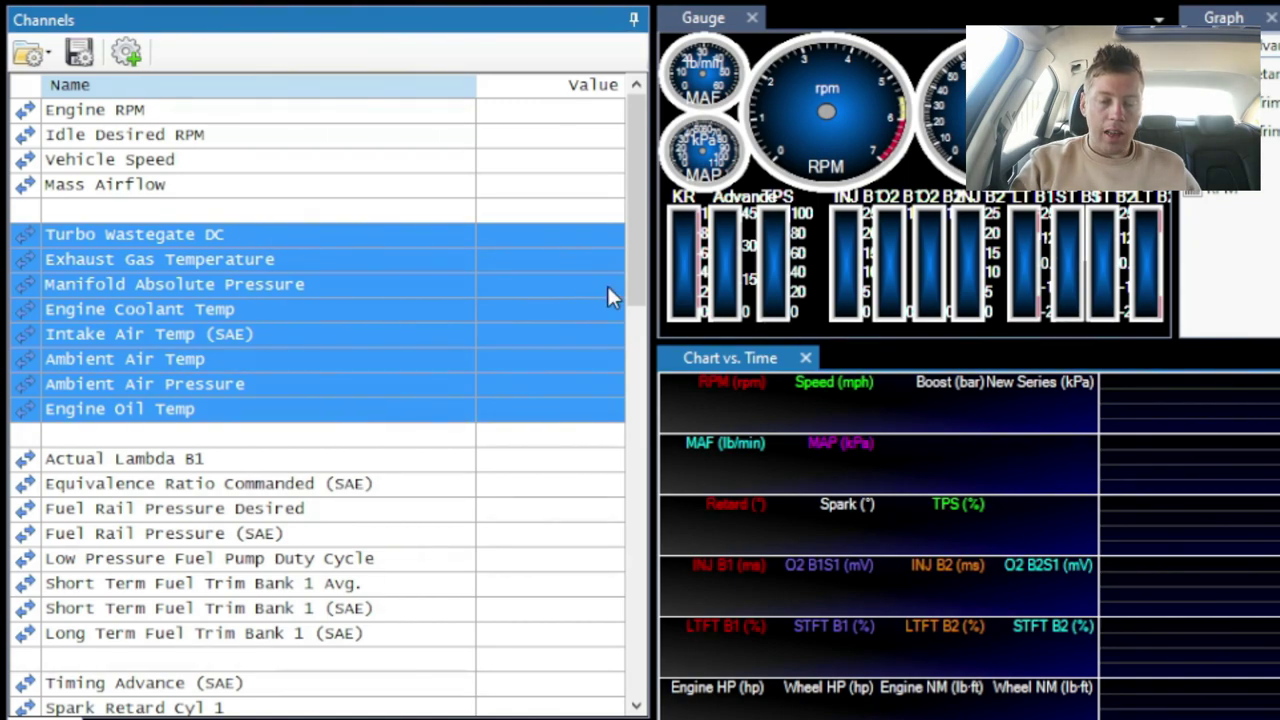
Step: Review the lambda and fuel group, the timing and misfire groups, and the three Intake Cam channels
left_click_drag(638, 287, 633, 378)
left_click_drag(389, 186, 542, 346)
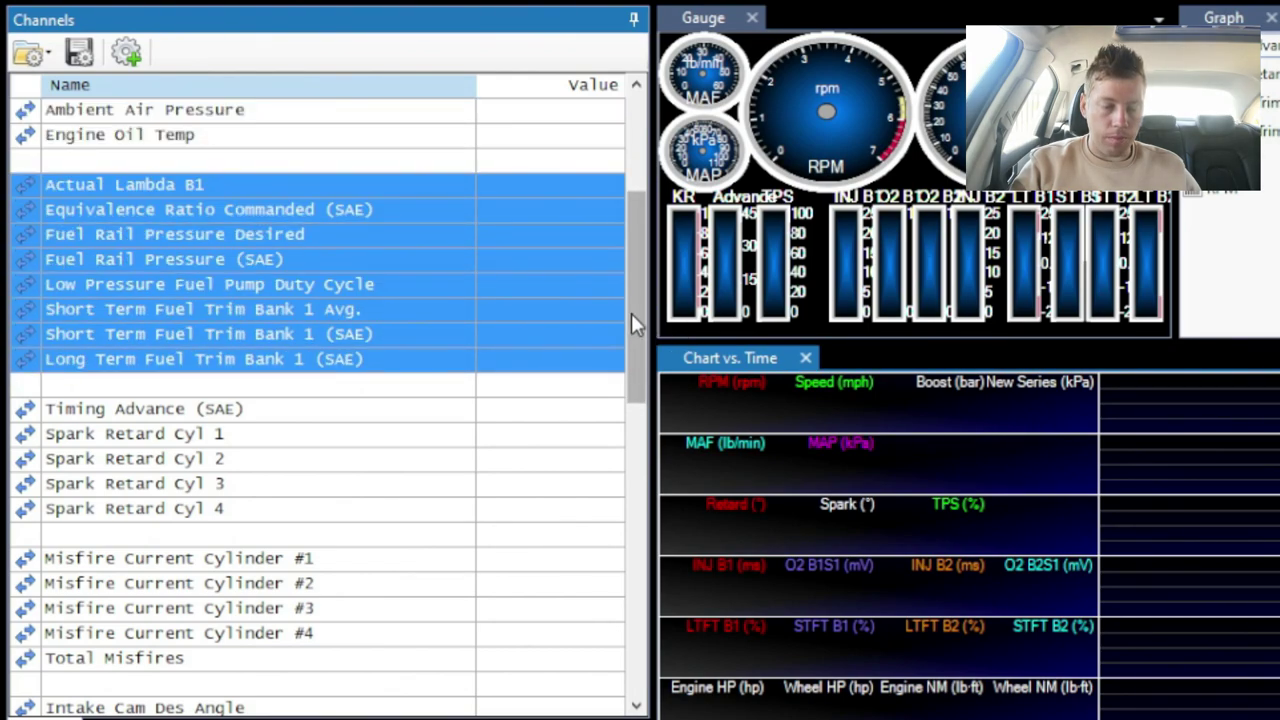
left_click_drag(631, 313, 639, 397)
left_click_drag(390, 186, 386, 437)
left_click(370, 490)
left_click_drag(370, 497, 374, 551)
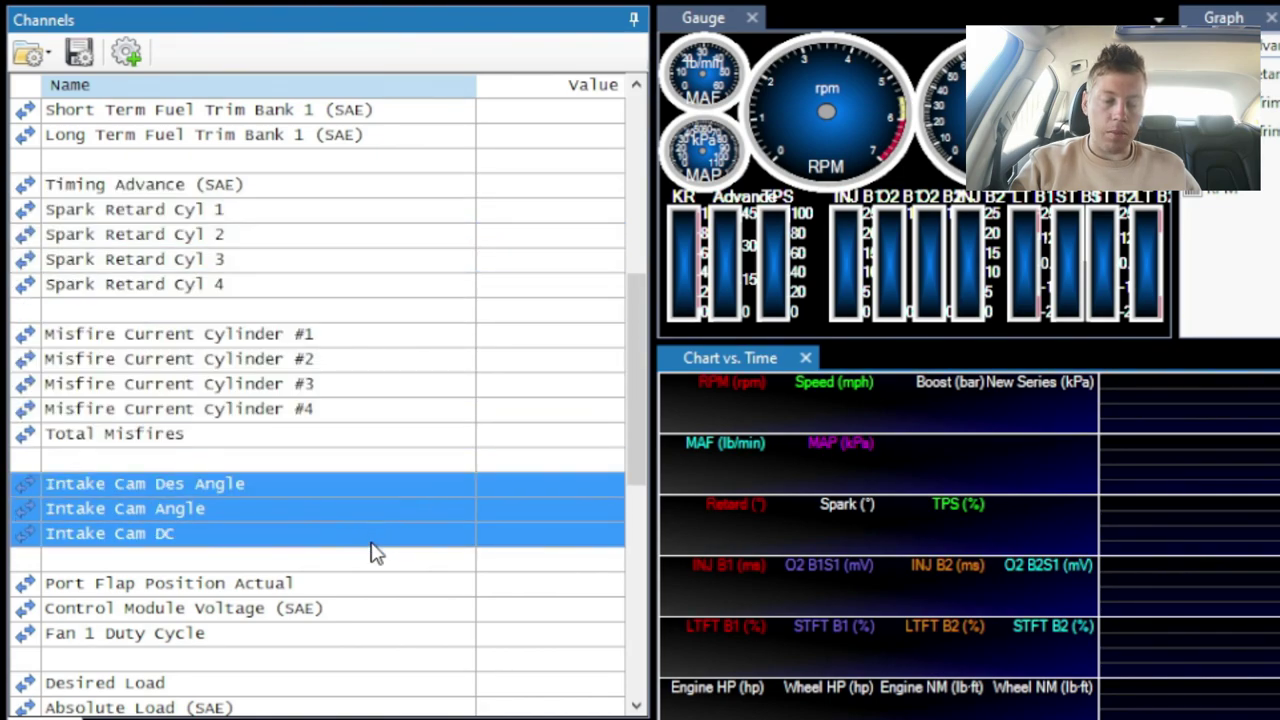
Step: Review the last channel groups: port flap, voltage and fan, the load and torque channels, and the accelerator and throttle channels
left_click_drag(643, 462, 649, 570)
left_click_drag(309, 262, 310, 318)
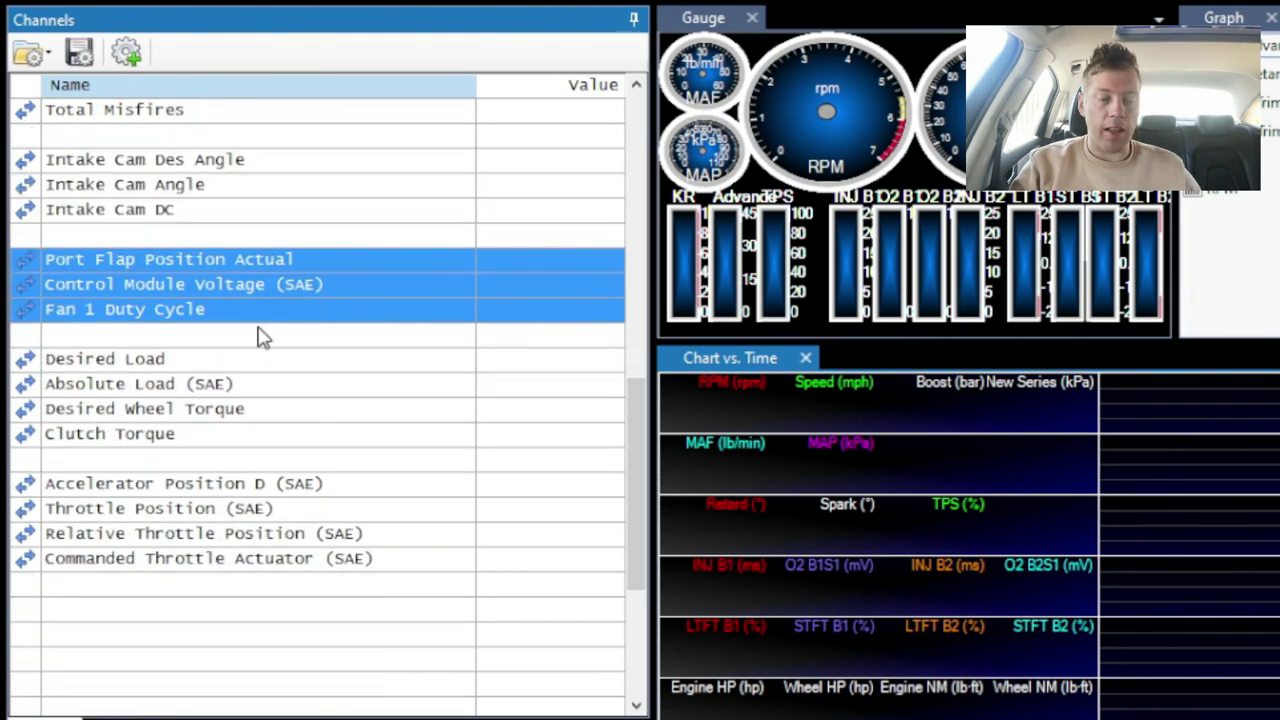
left_click(255, 330)
left_click(280, 316)
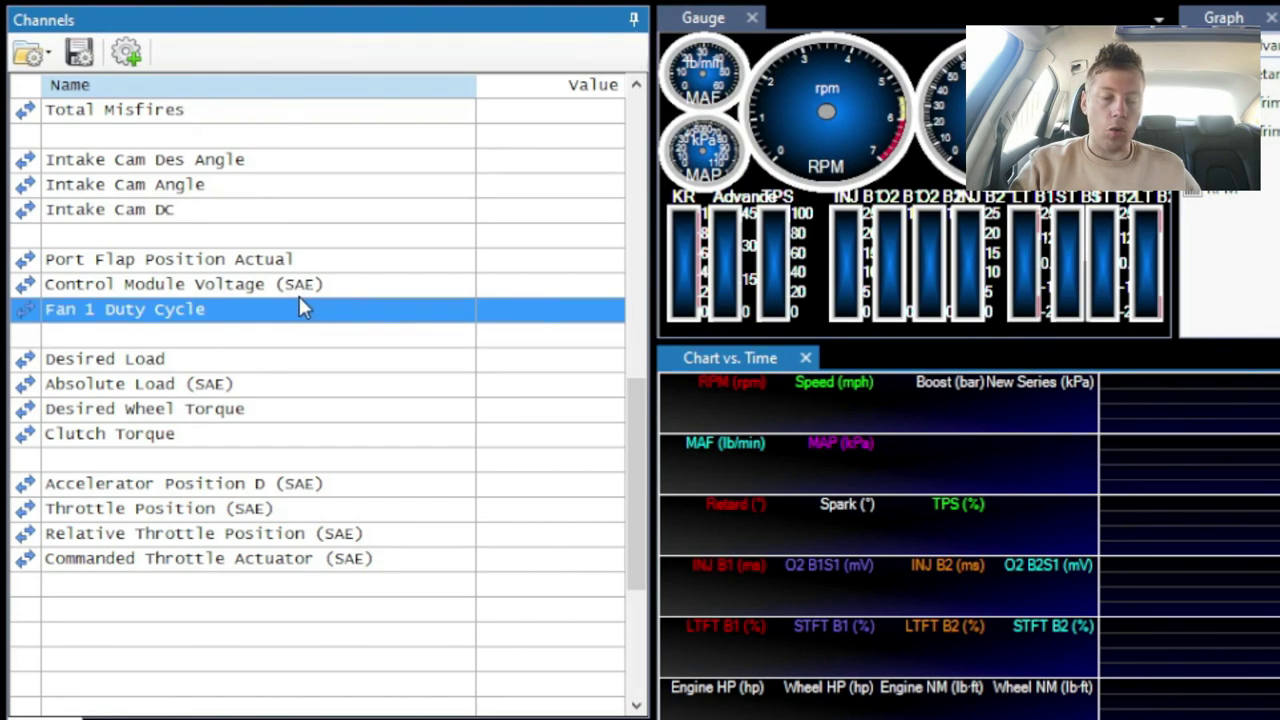
left_click(299, 292)
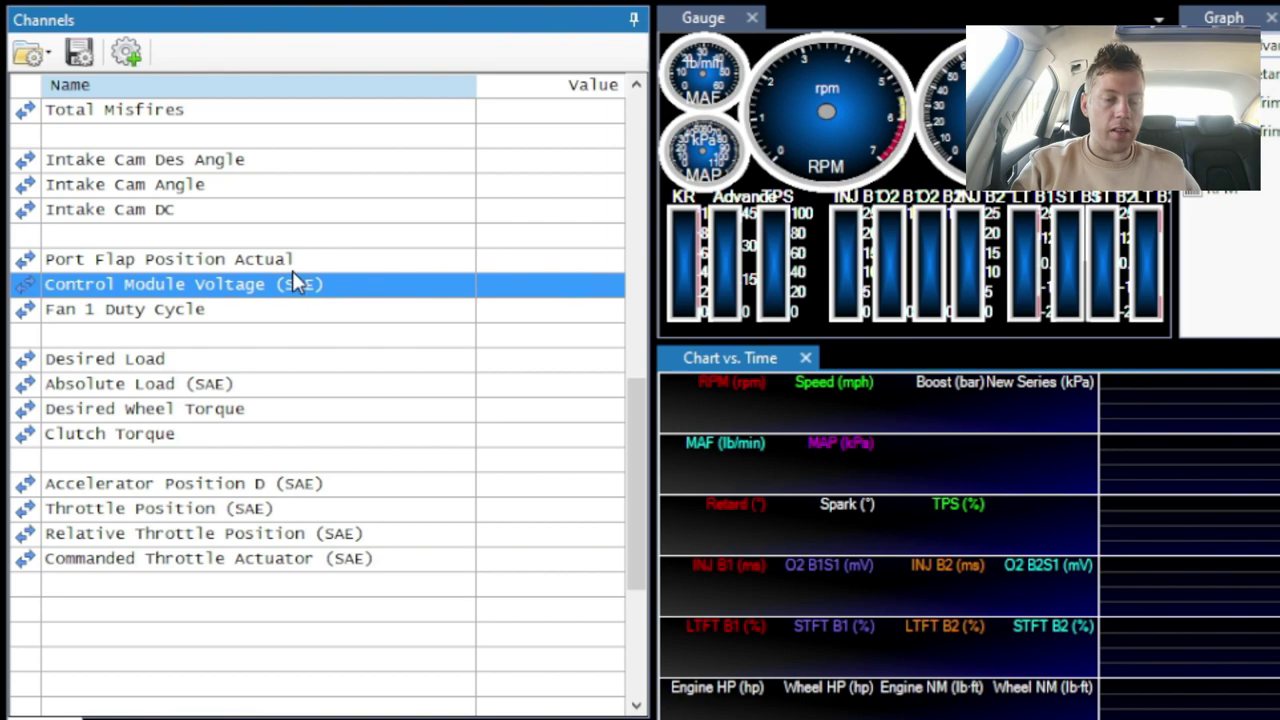
left_click_drag(314, 358, 333, 433)
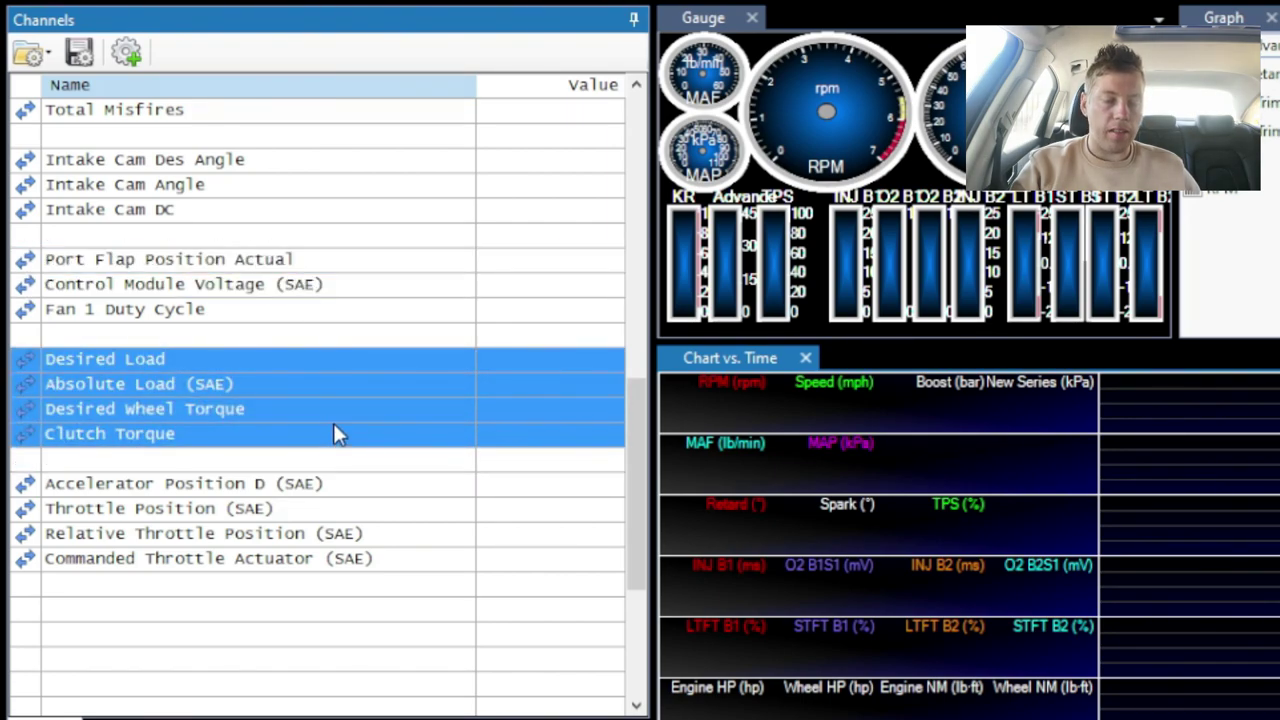
left_click(329, 369)
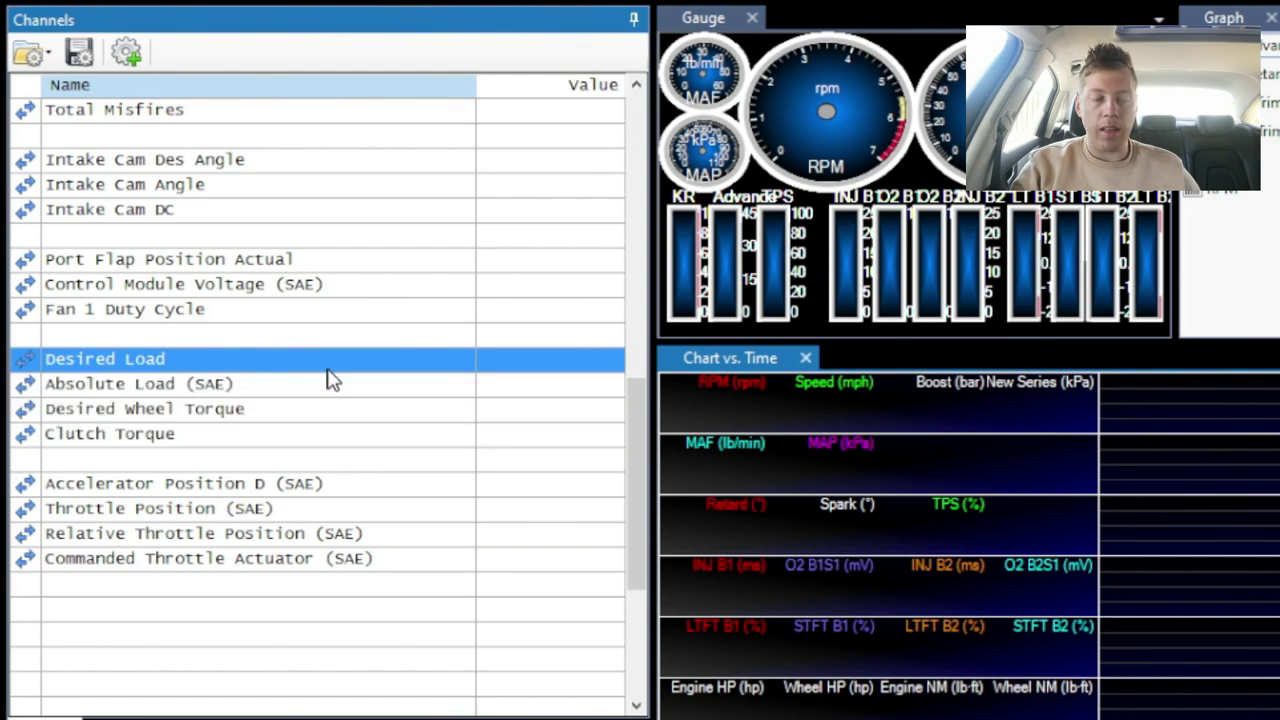
left_click(333, 391)
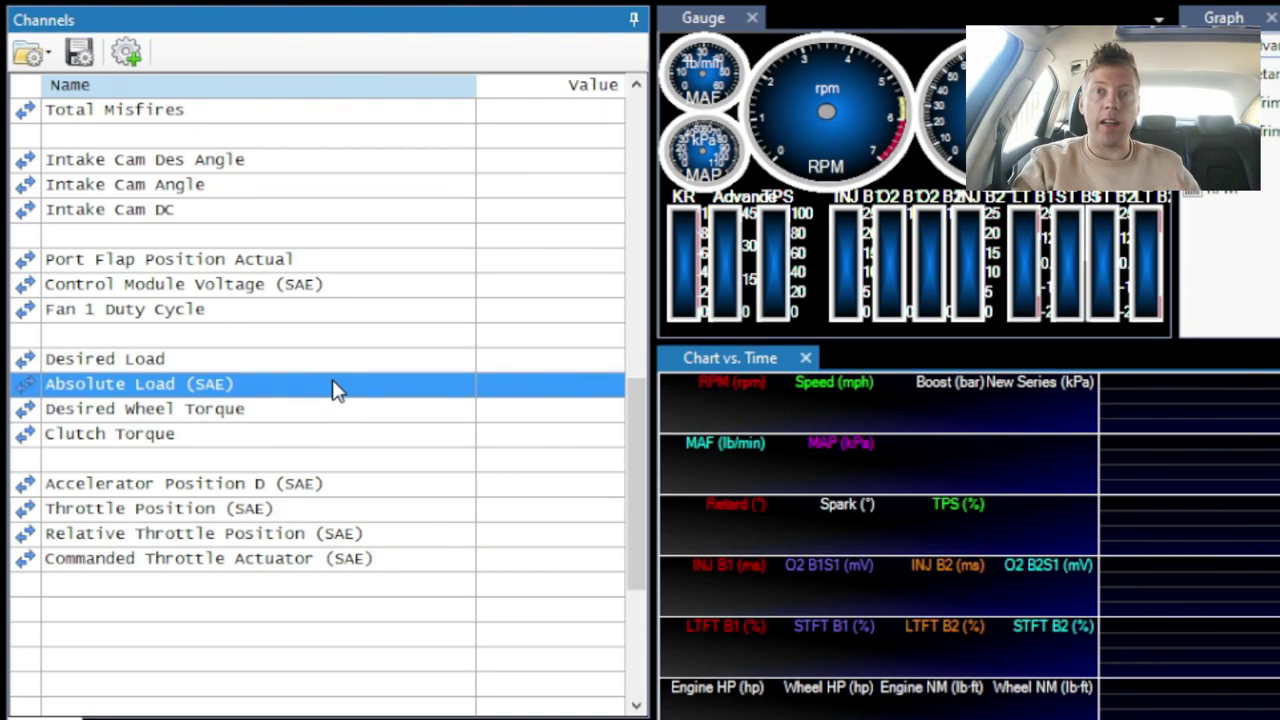
left_click_drag(345, 484, 337, 556)
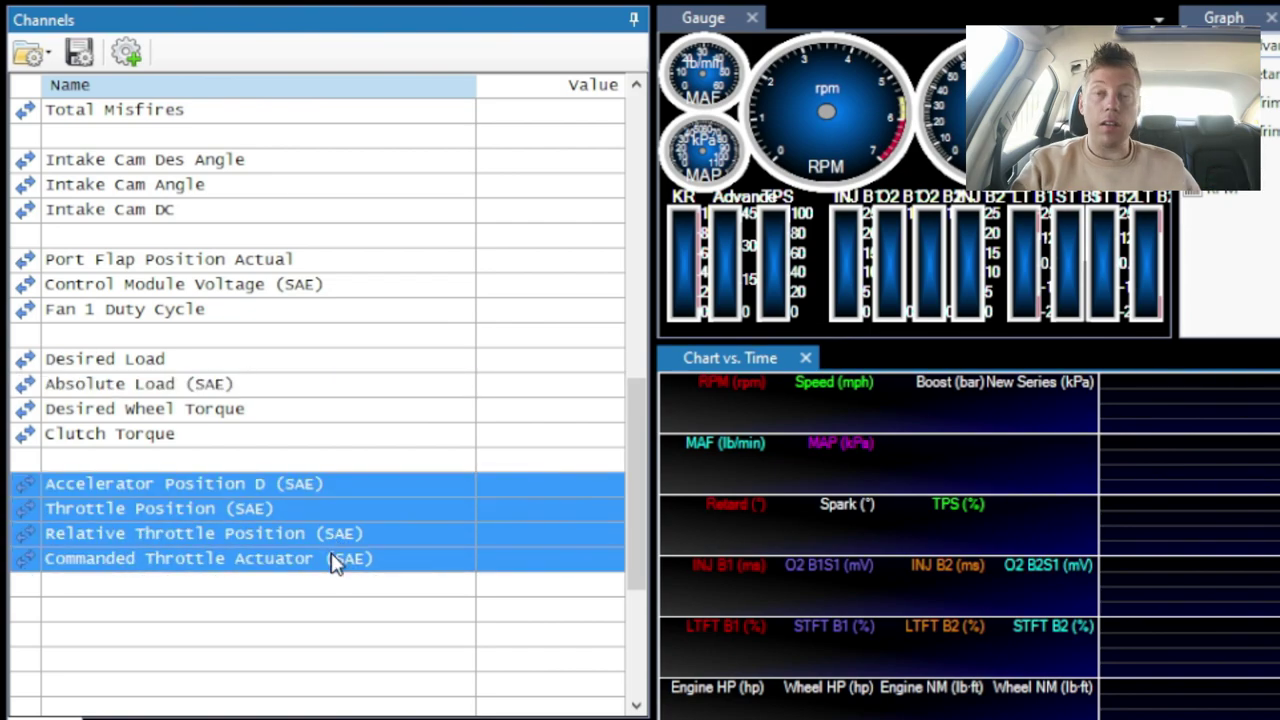
left_click(391, 470)
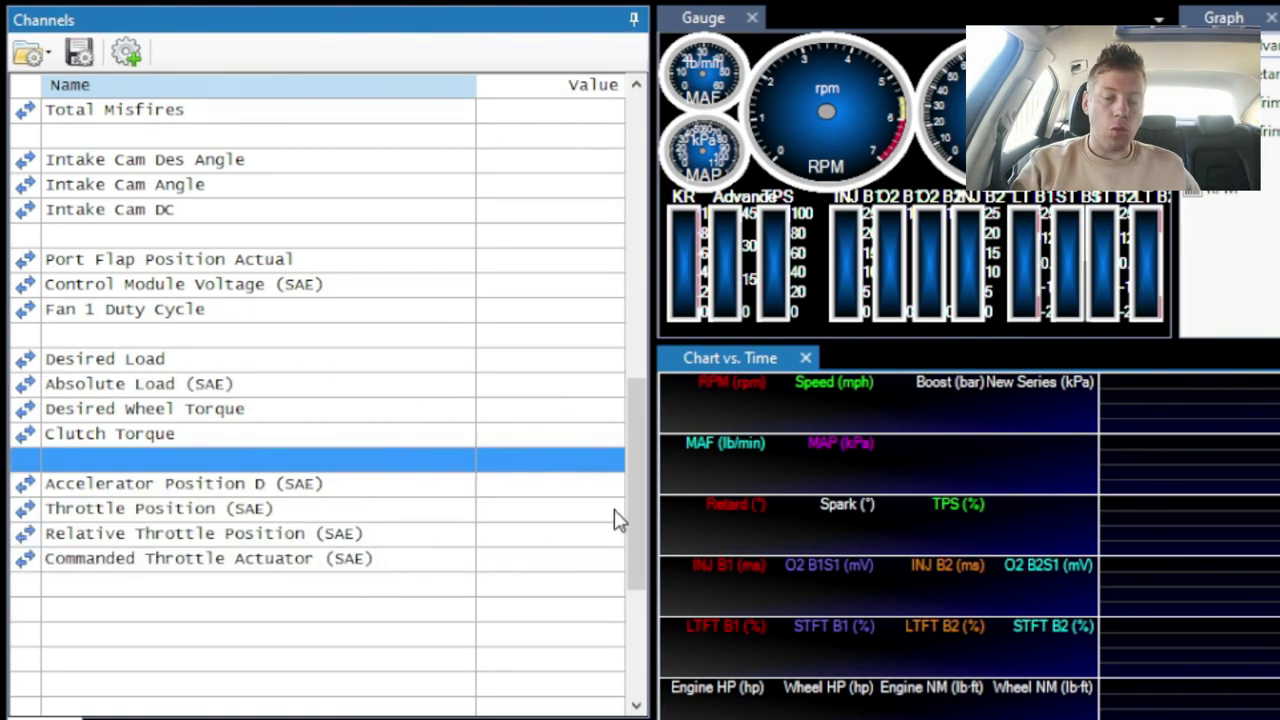
Step: Recheck the Engine RPM to Mass Airflow group at the start of the list, and look through the groups below it
left_click_drag(635, 500, 635, 215)
left_click_drag(357, 115, 320, 194)
left_click(320, 194)
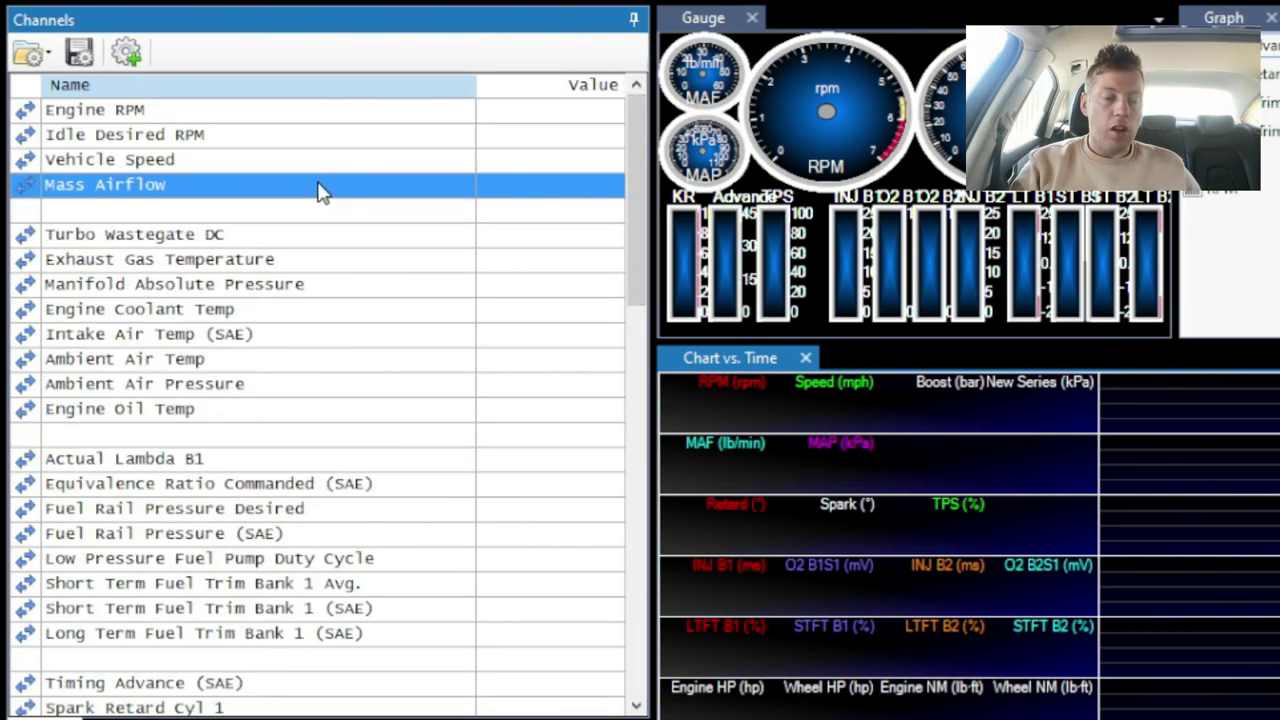
left_click(338, 110)
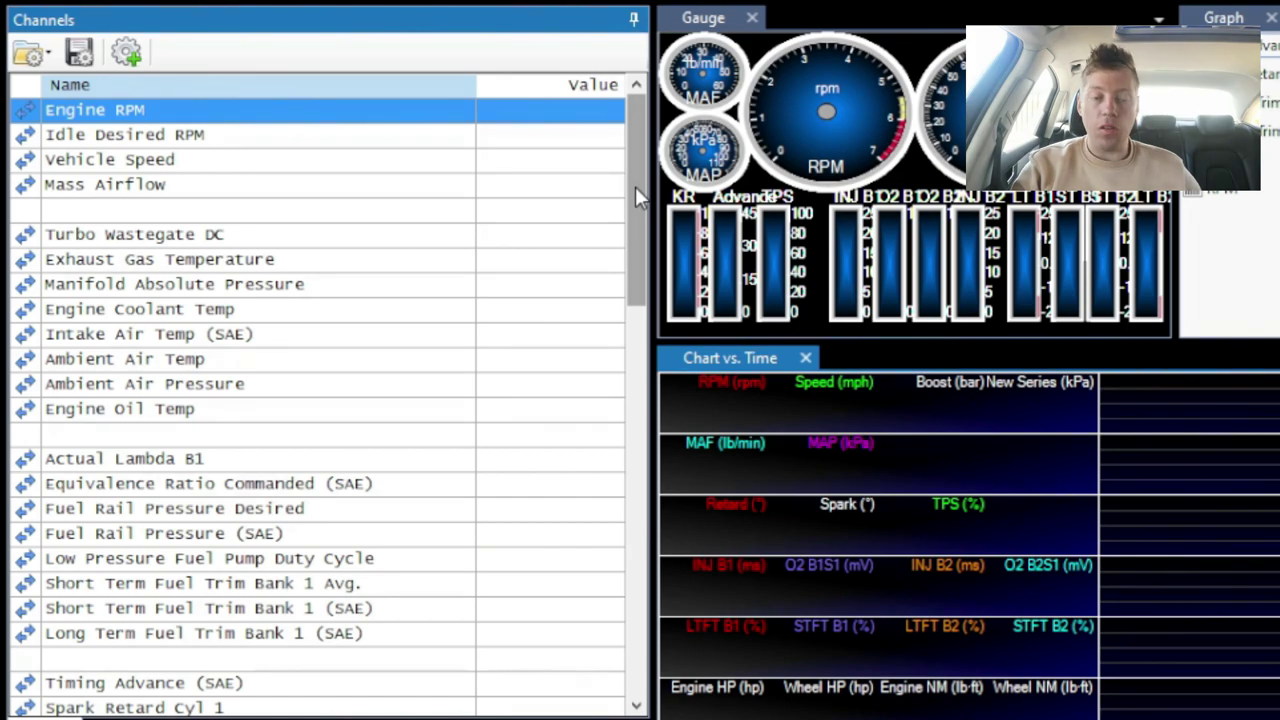
left_click_drag(637, 195, 637, 343)
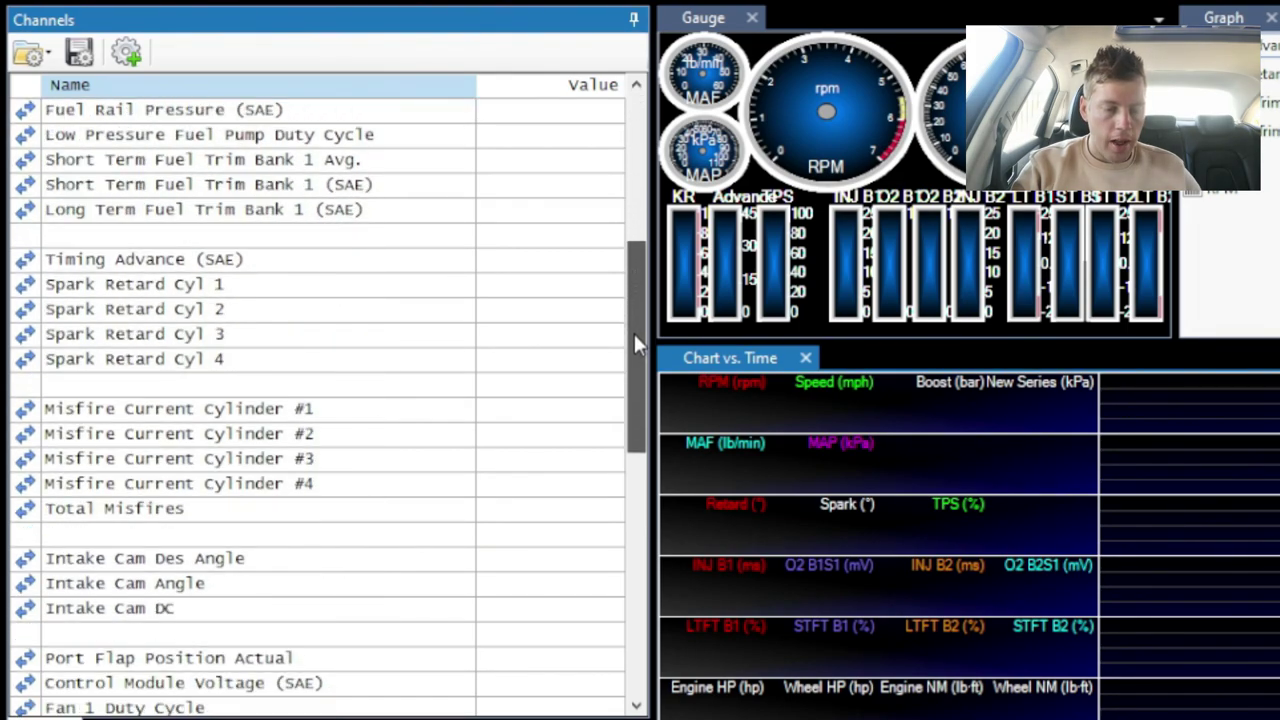
Step: Review the Misfire Current Cylinder #1 to #4 channels and the Total Misfires channel
left_click_drag(363, 412, 346, 488)
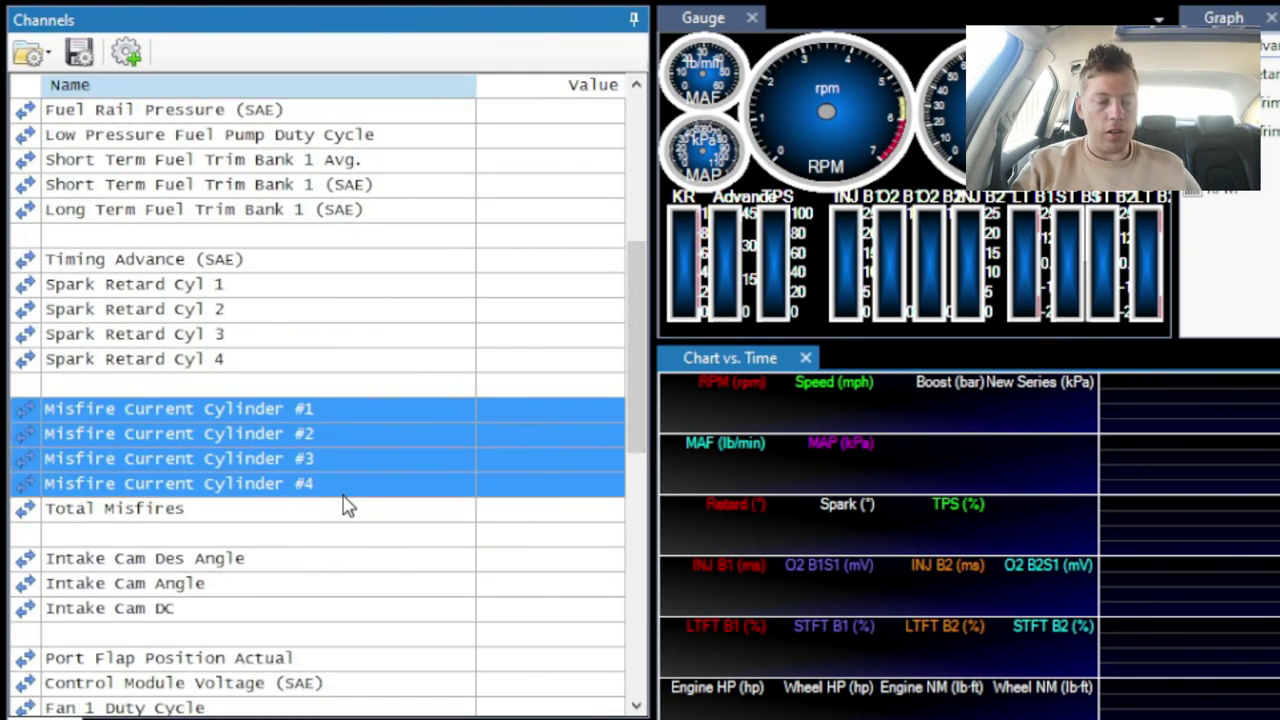
left_click(360, 512)
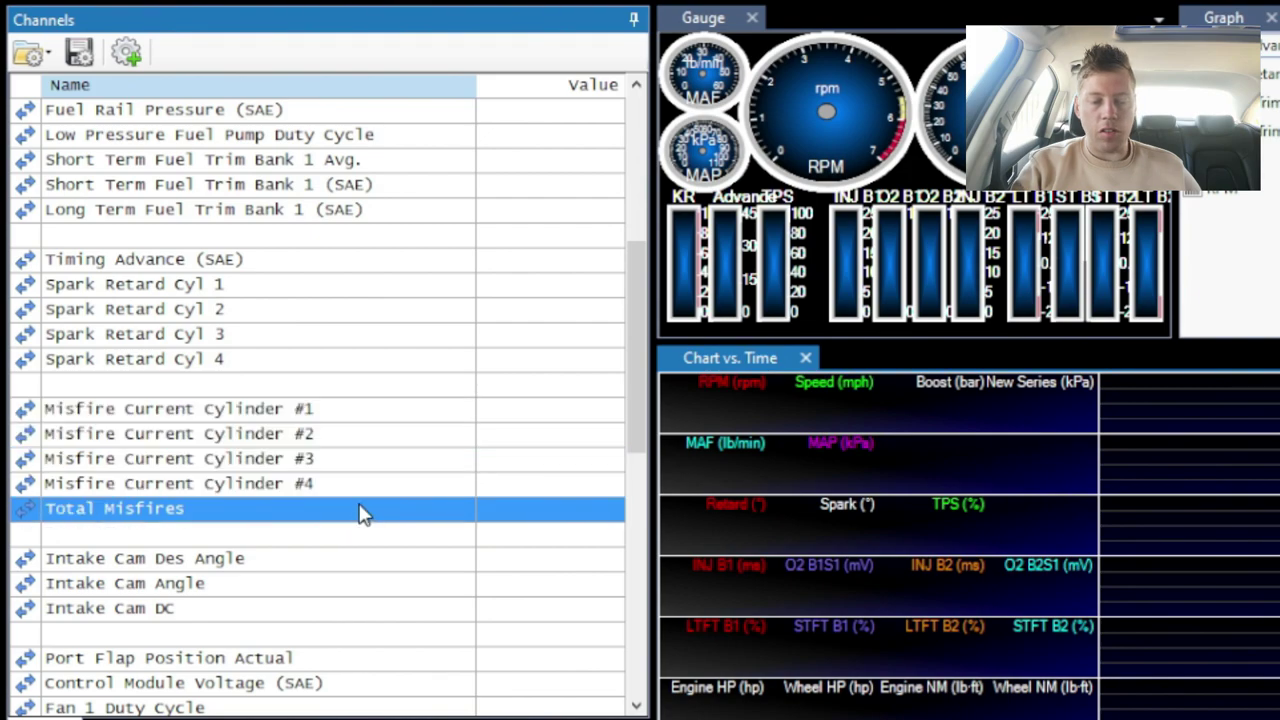
left_click(565, 486)
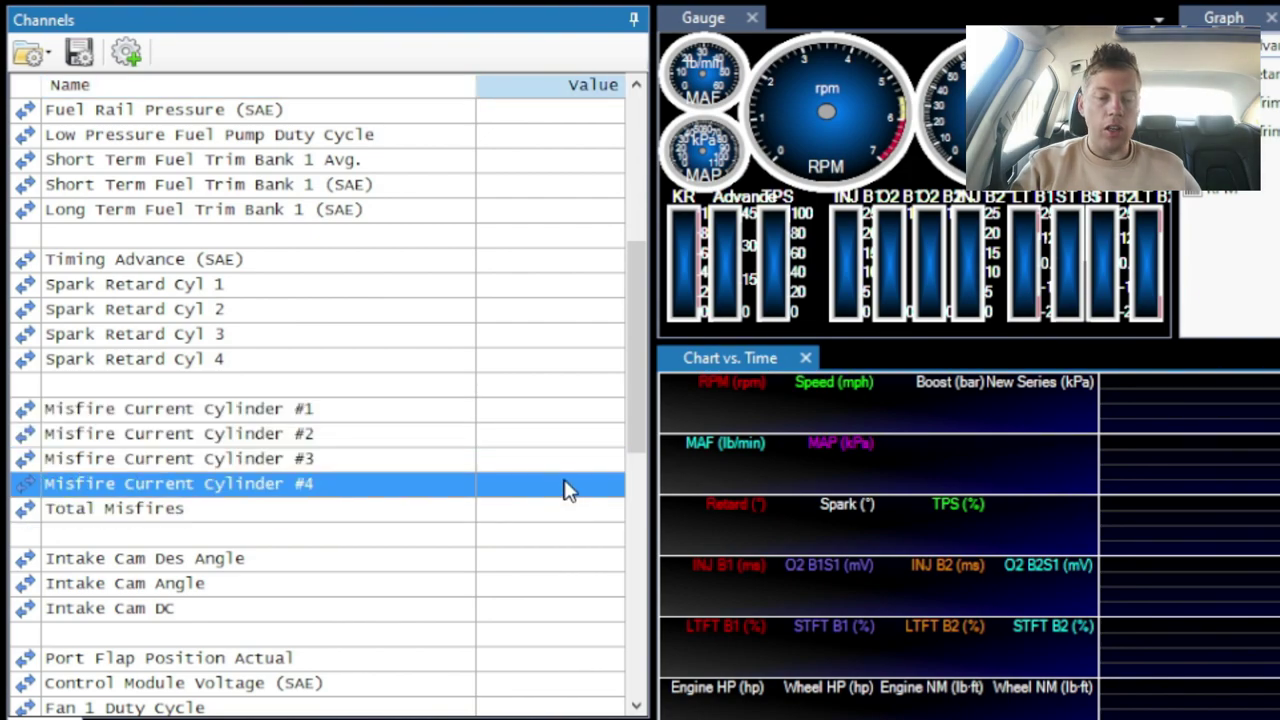
left_click(563, 409)
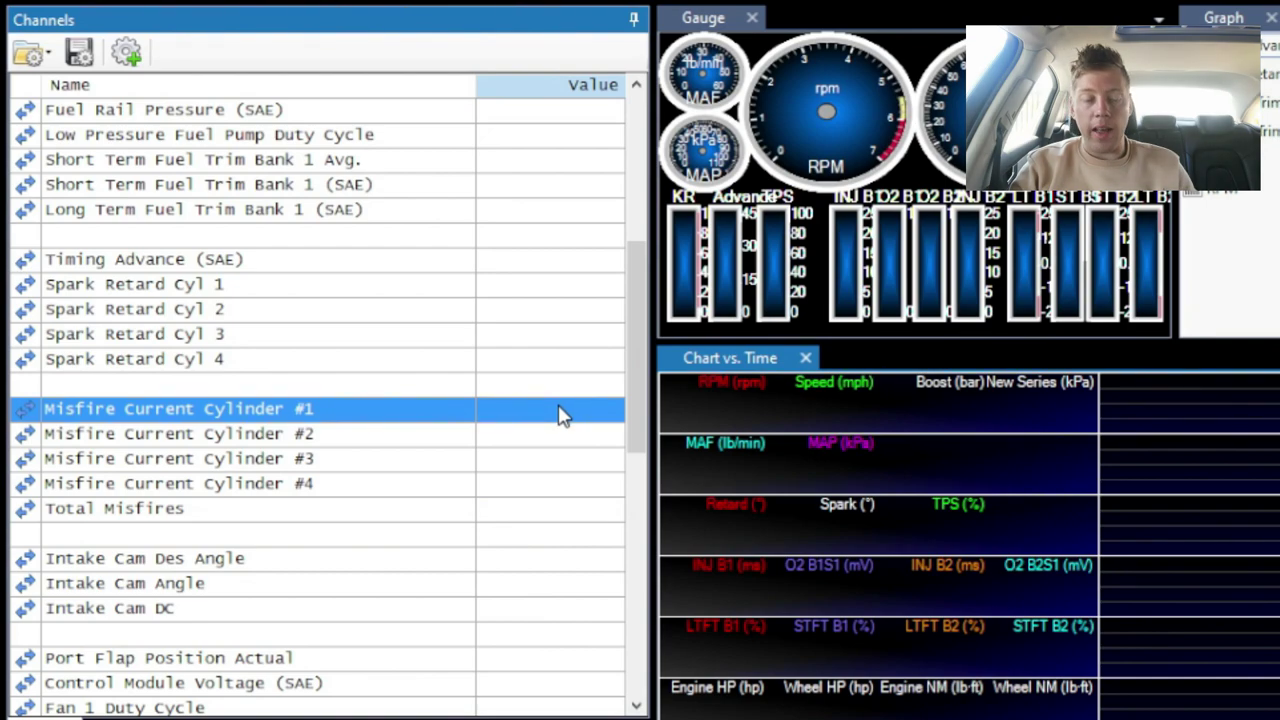
left_click(560, 437)
left_click(557, 464)
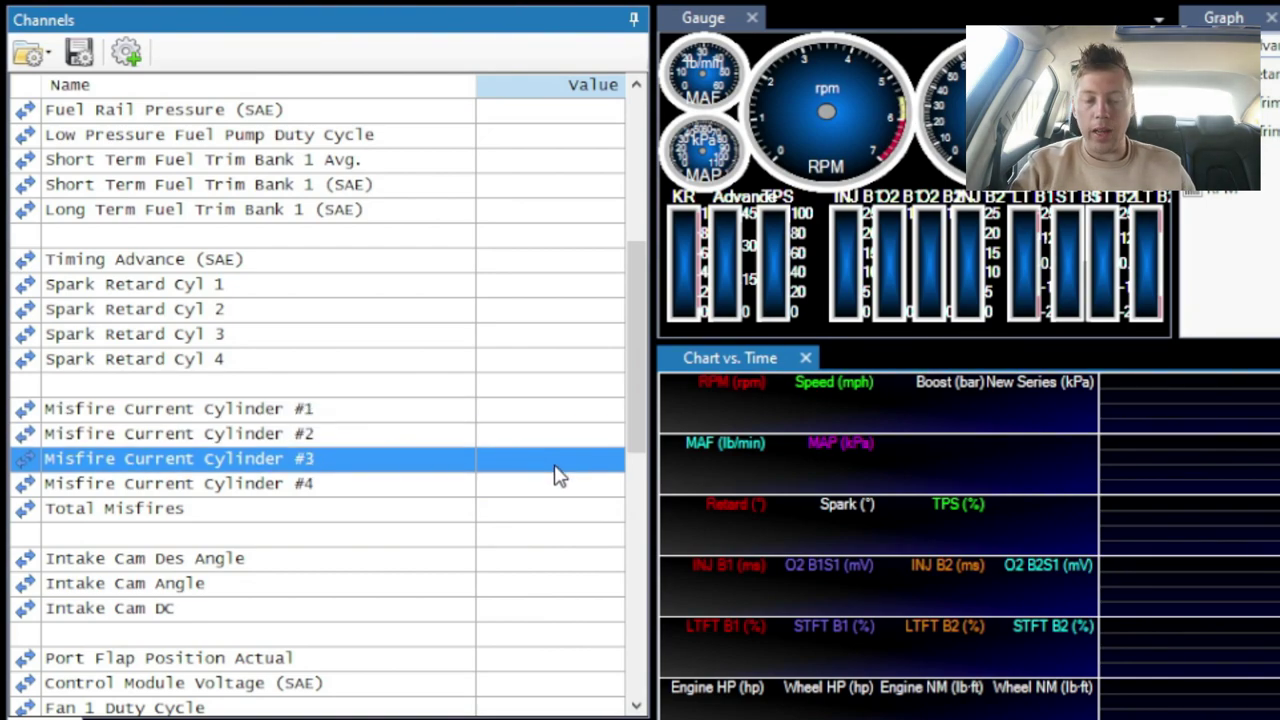
left_click(554, 499)
left_click(555, 491)
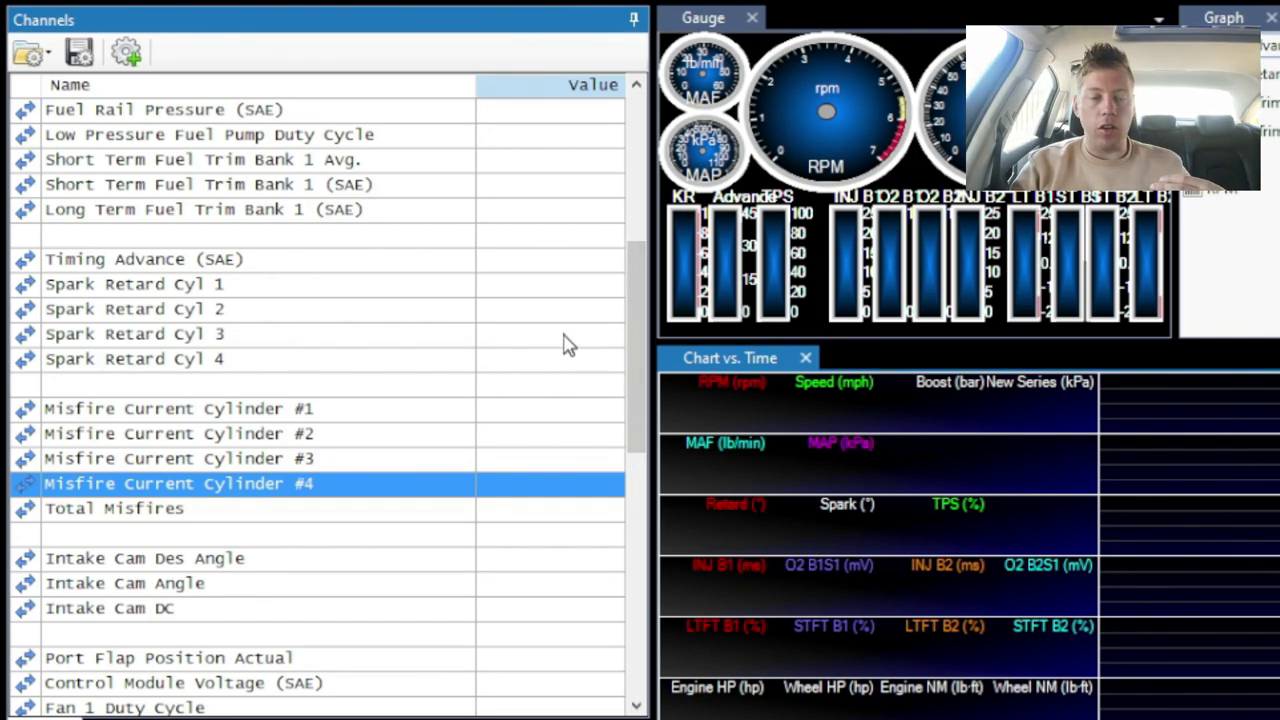
Step: Review the Timing Advance (SAE) and Spark Retard Cyl 1 channels, and return to the start of the channel list
left_click(492, 290)
left_click_drag(490, 305, 487, 270)
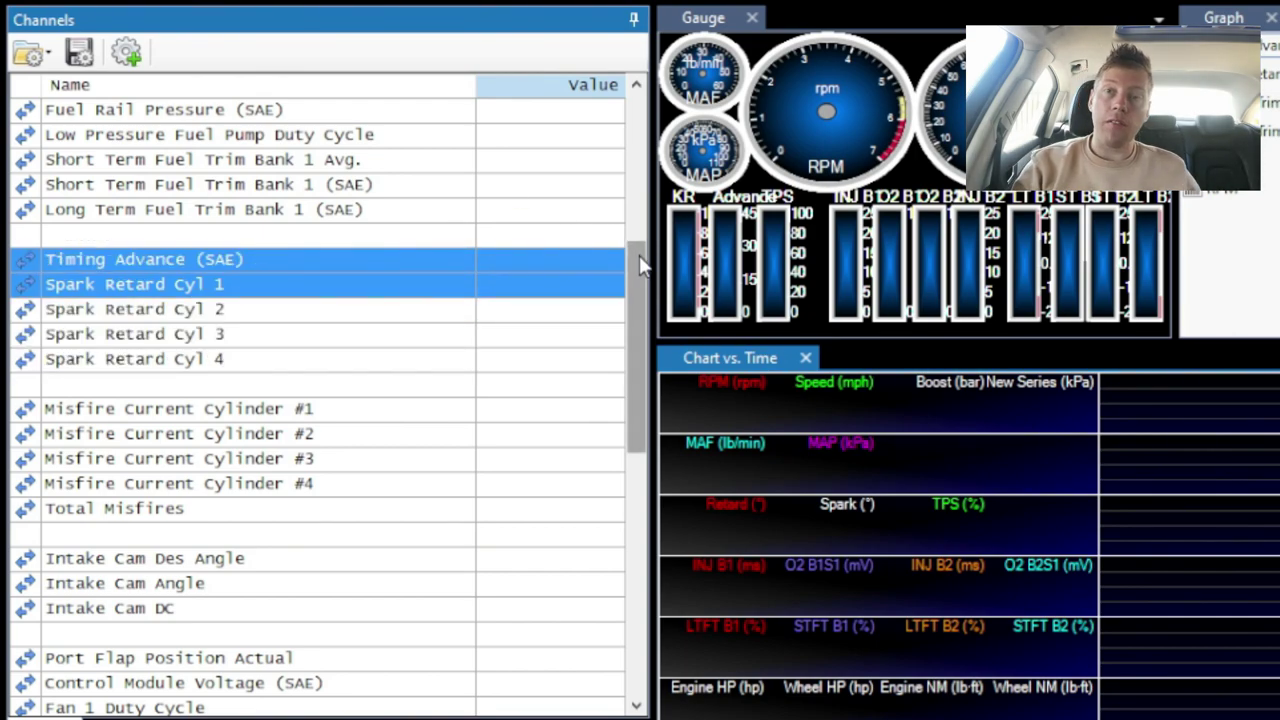
left_click_drag(637, 250, 647, 115)
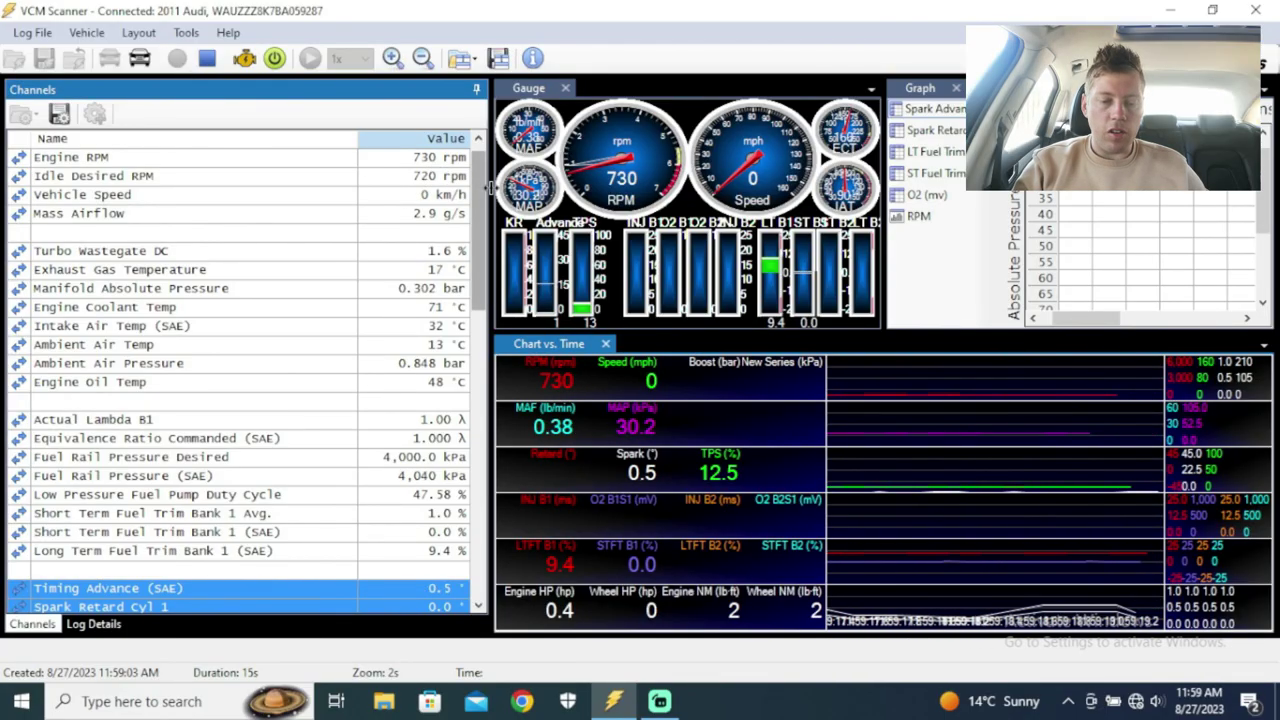
Step: Stop the log recording and scrub along its timeline to the first engine-speed peak
mouse_move(490, 188)
left_mouse_down()
mouse_move(482, 205)
mouse_move(482, 193)
left_mouse_up()
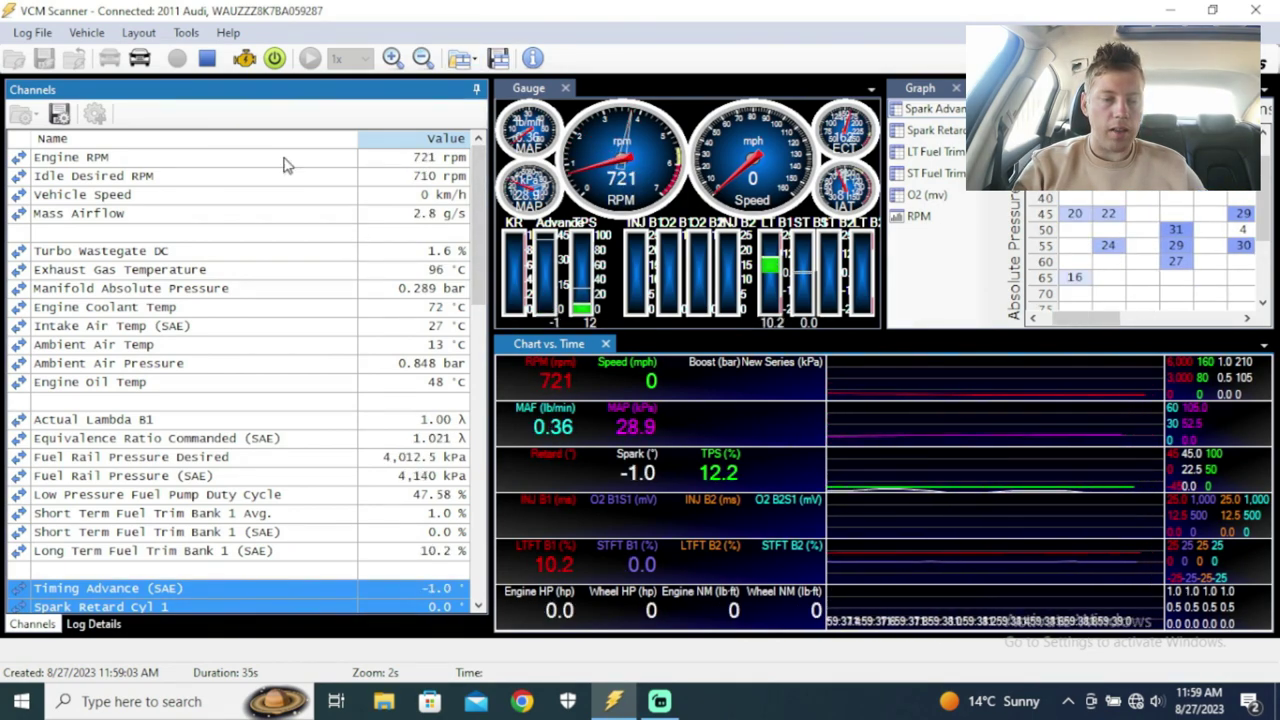
left_click(208, 60)
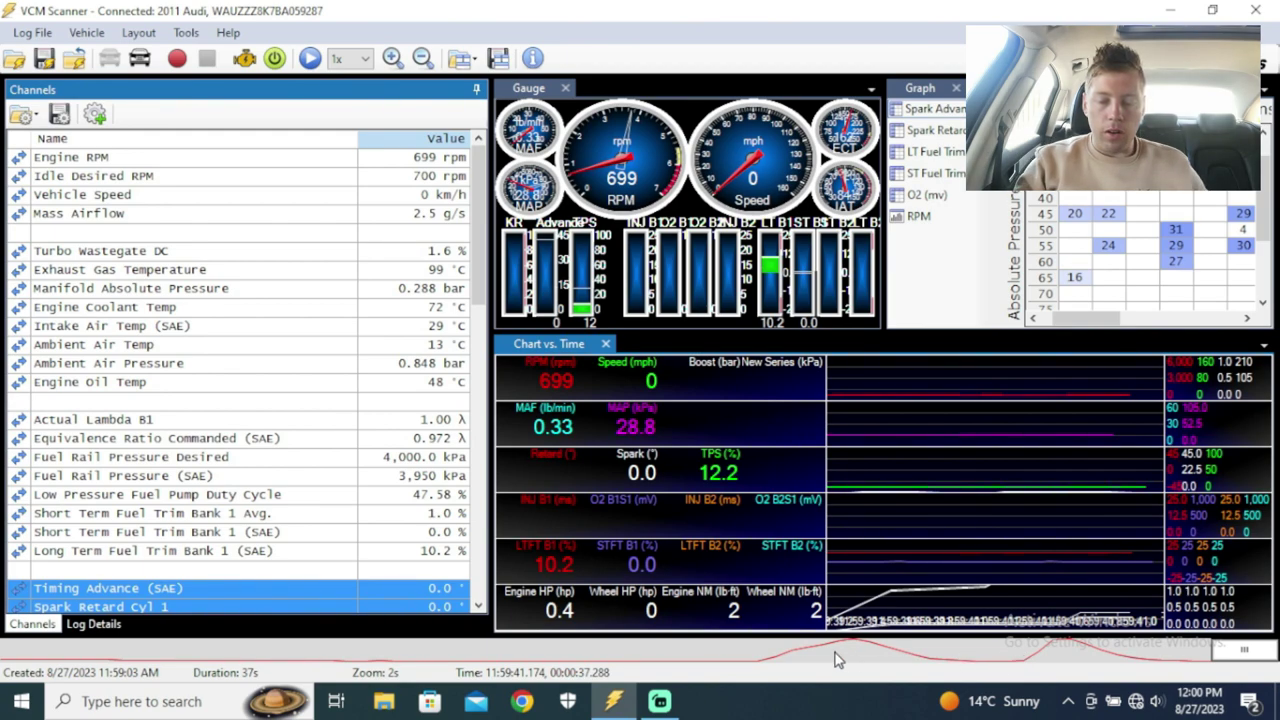
left_click_drag(755, 660, 833, 656)
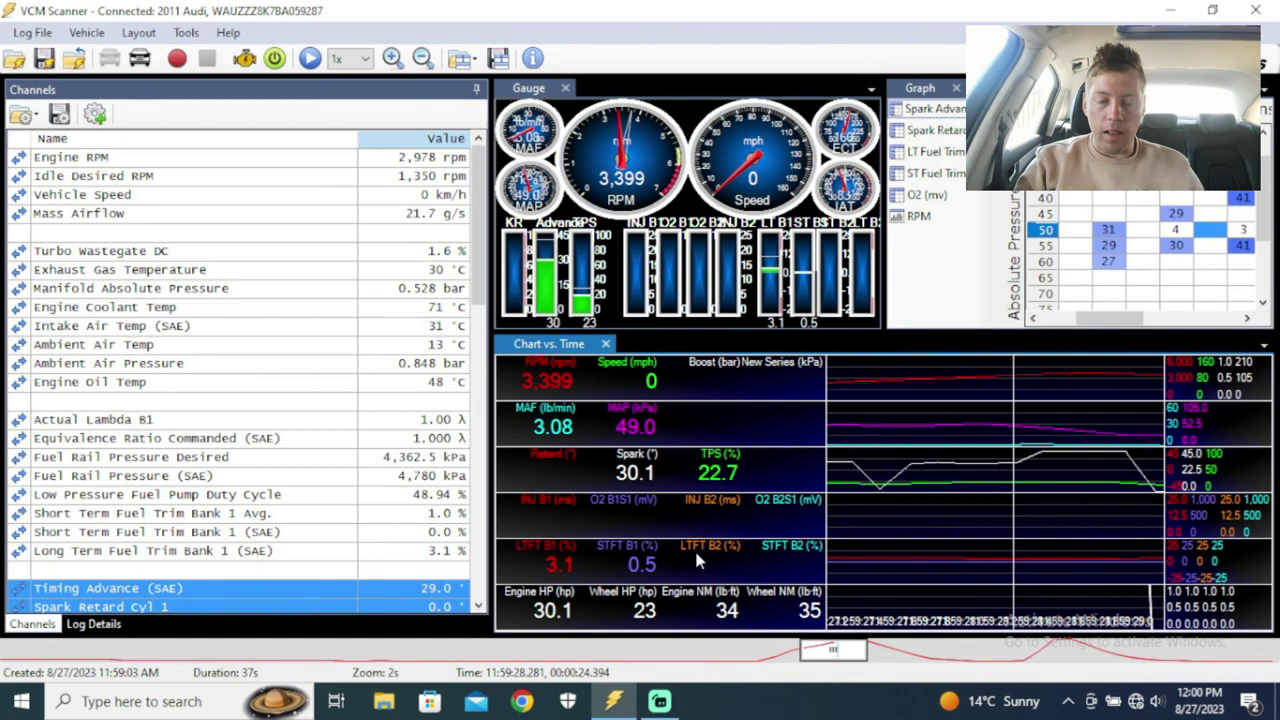
left_click_drag(840, 665, 757, 658)
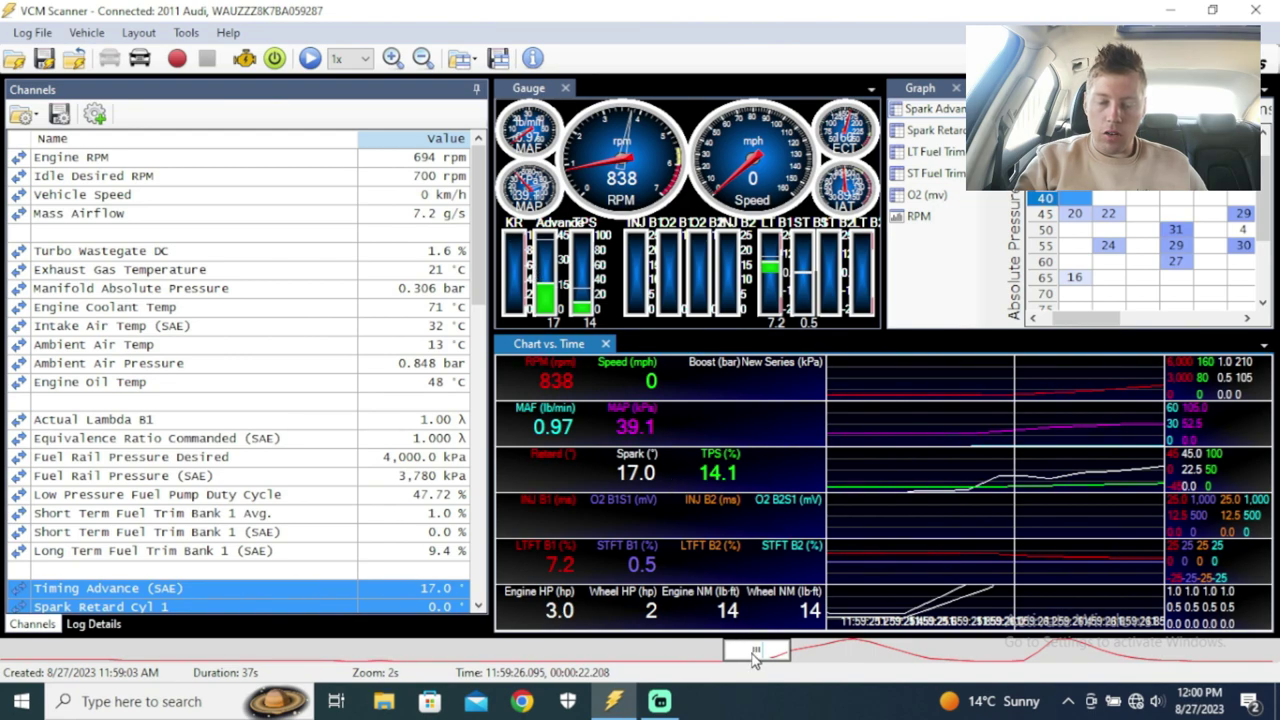
left_click_drag(752, 651, 857, 660)
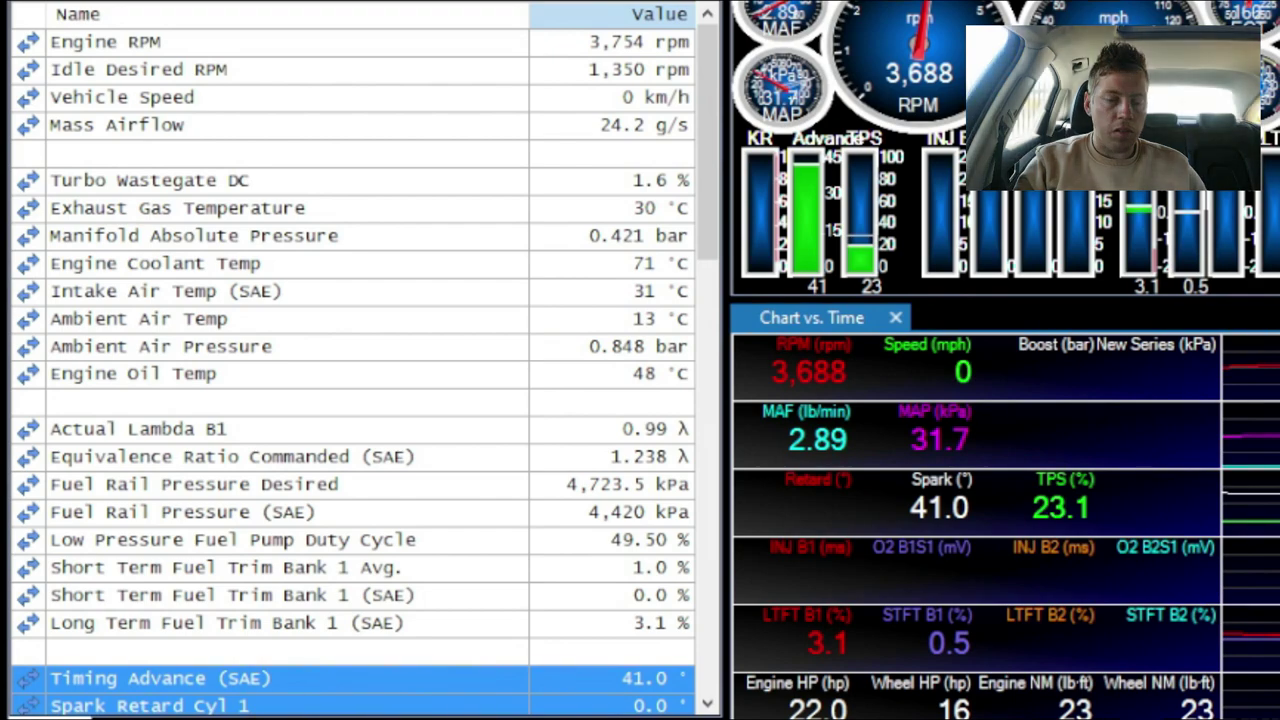
Step: Examine the recorded Idle Desired RPM, Vehicle Speed, Mass Airflow and Exhaust Gas Temperature values in the channel list
left_click(396, 76)
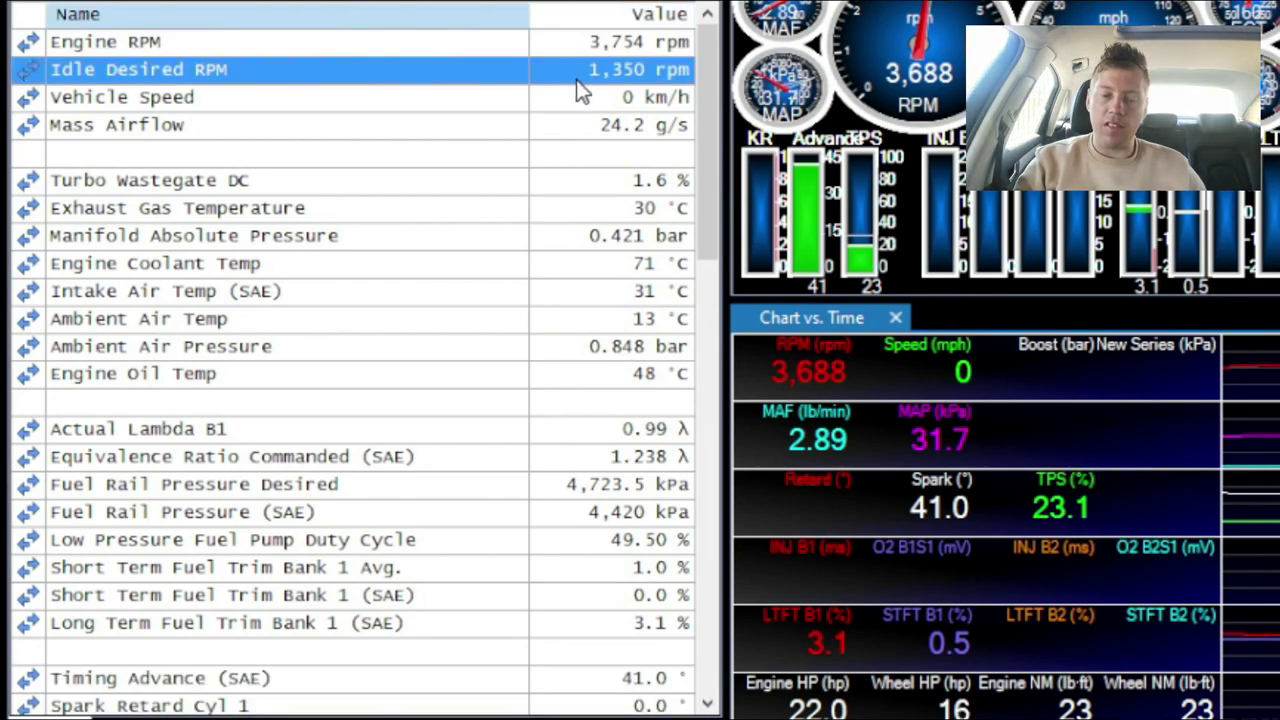
left_click(660, 100)
left_click(596, 128)
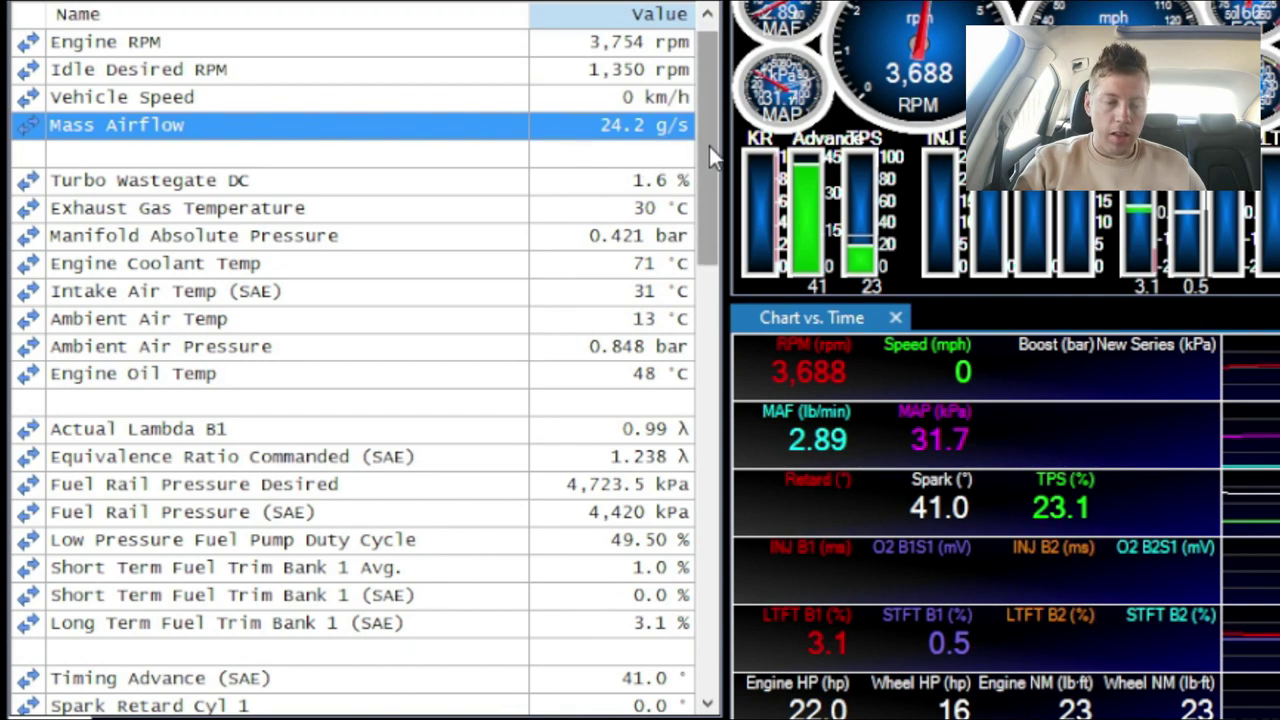
scroll(709, 146, "down", 1)
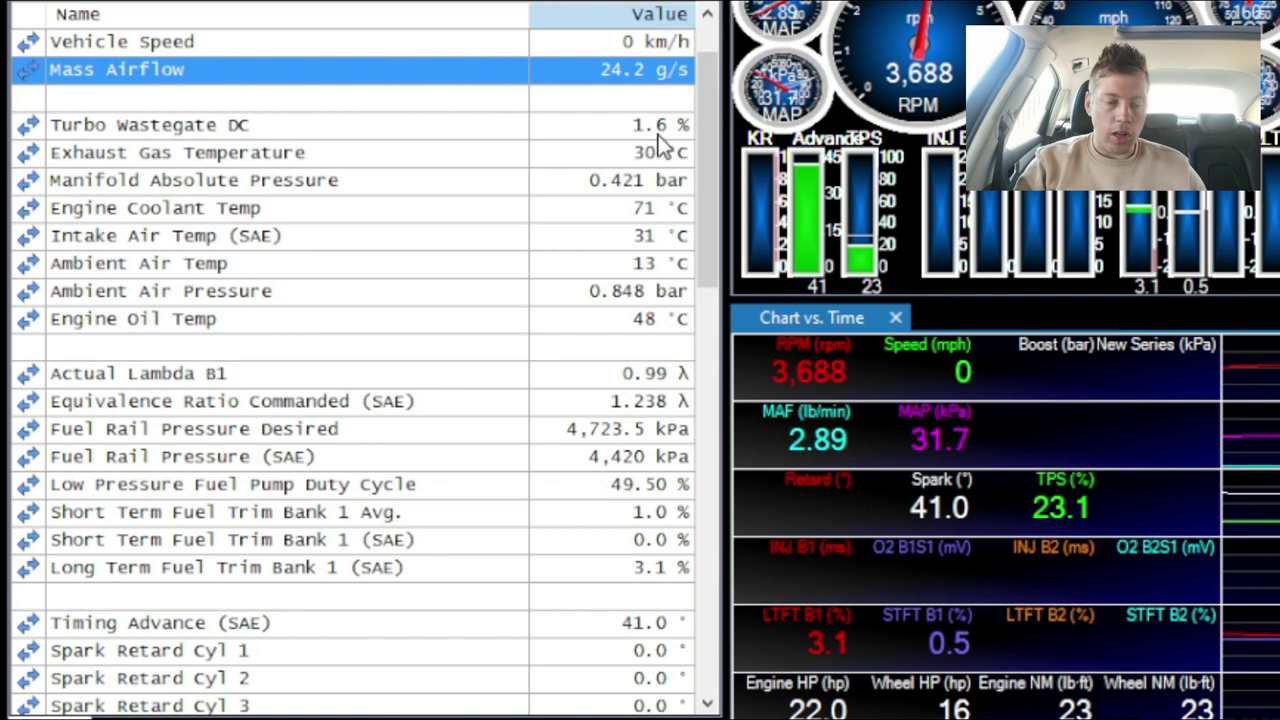
left_click(622, 155)
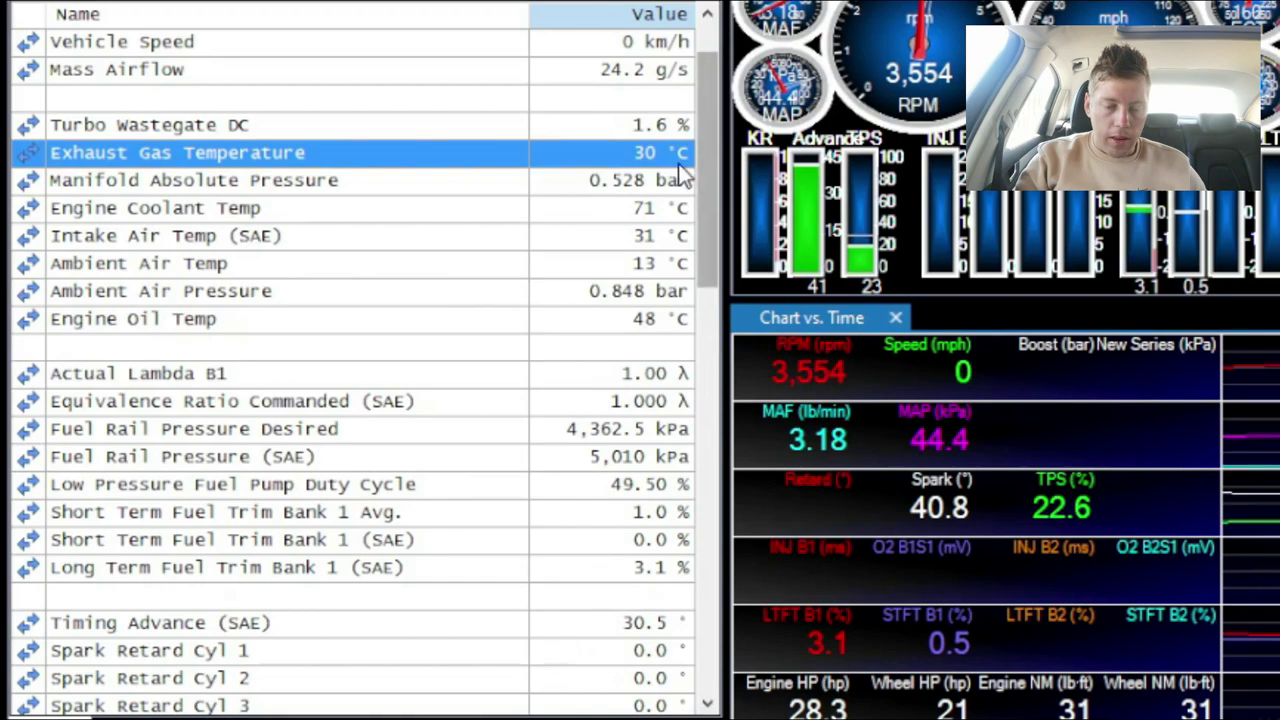
Step: Examine the recorded Timing Advance, Spark Retard Cyl 1 to 4 and Misfire Current Cylinder #3 values
left_click_drag(707, 172, 716, 252)
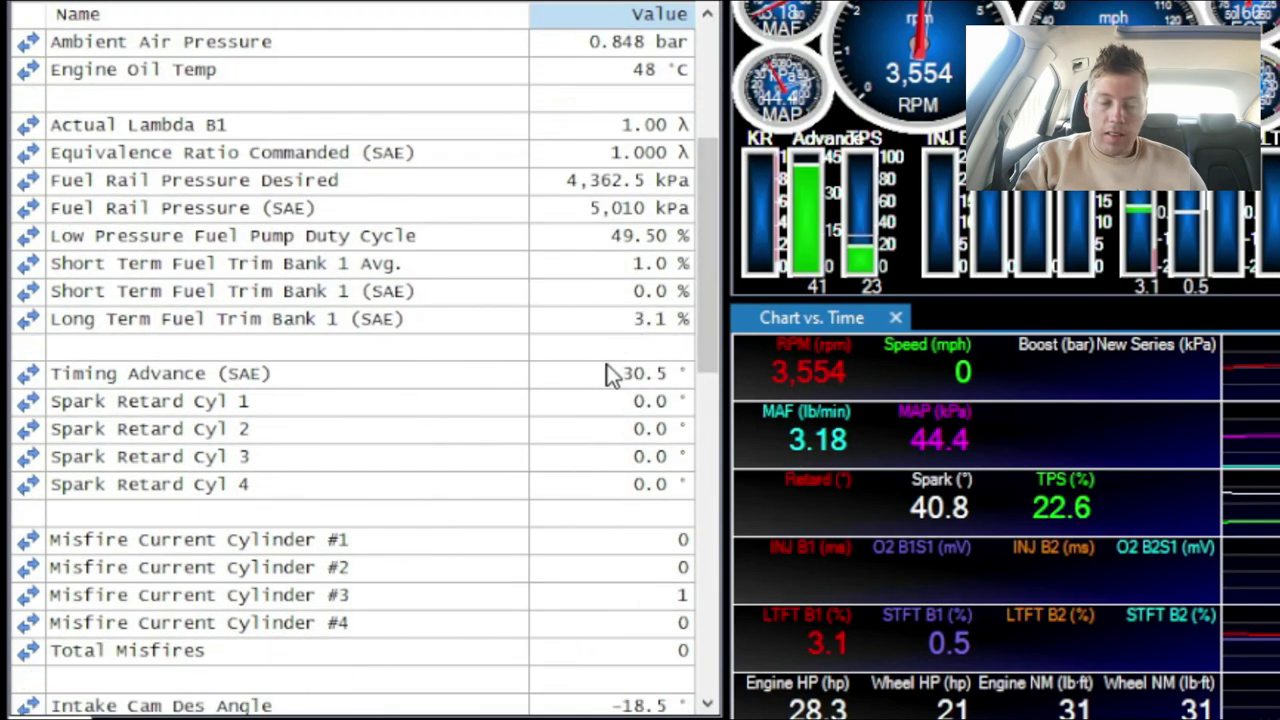
left_click_drag(608, 373, 598, 483)
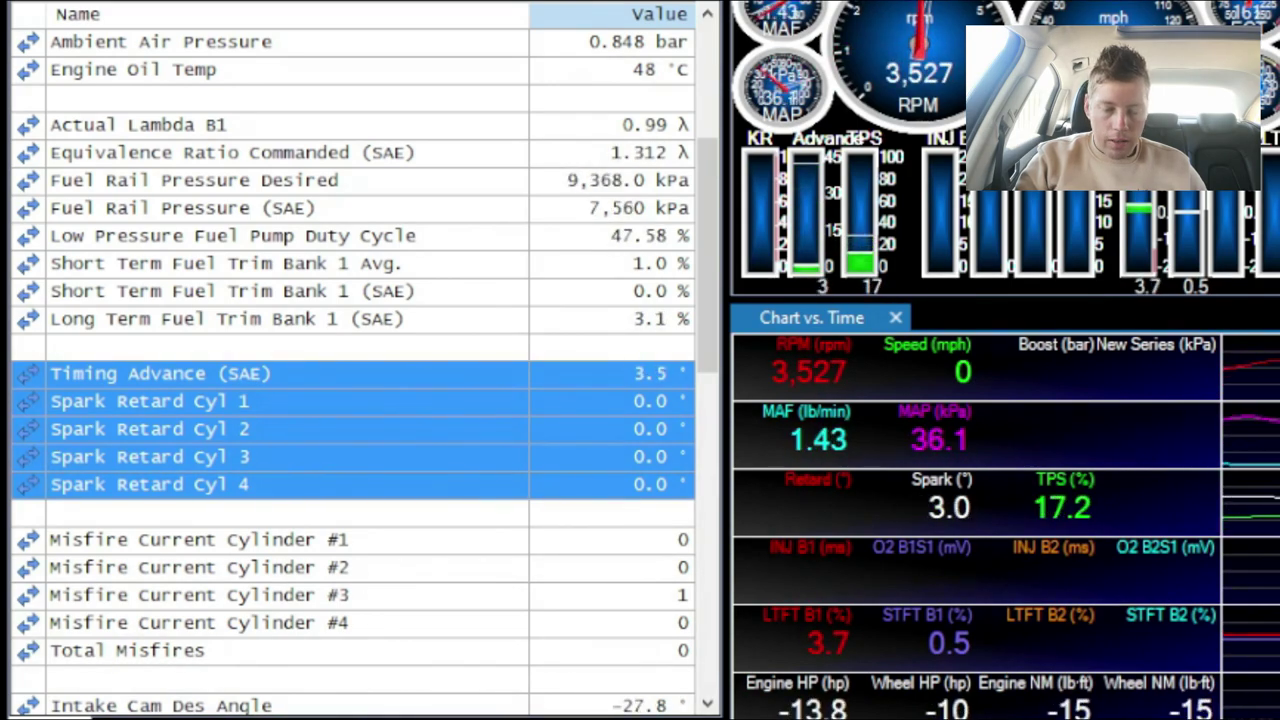
left_click(591, 596)
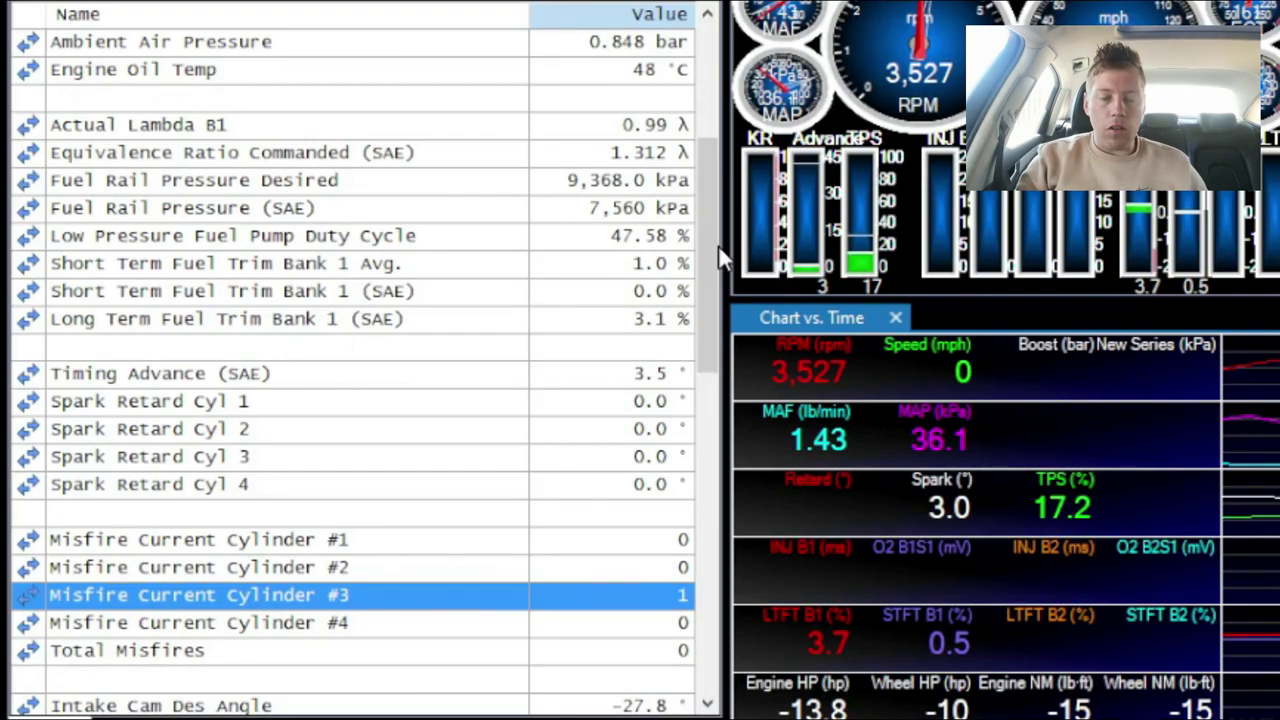
Step: View the measurement units available for the Manifold Absolute Pressure channel and dismiss the options
left_click_drag(722, 258, 783, 125)
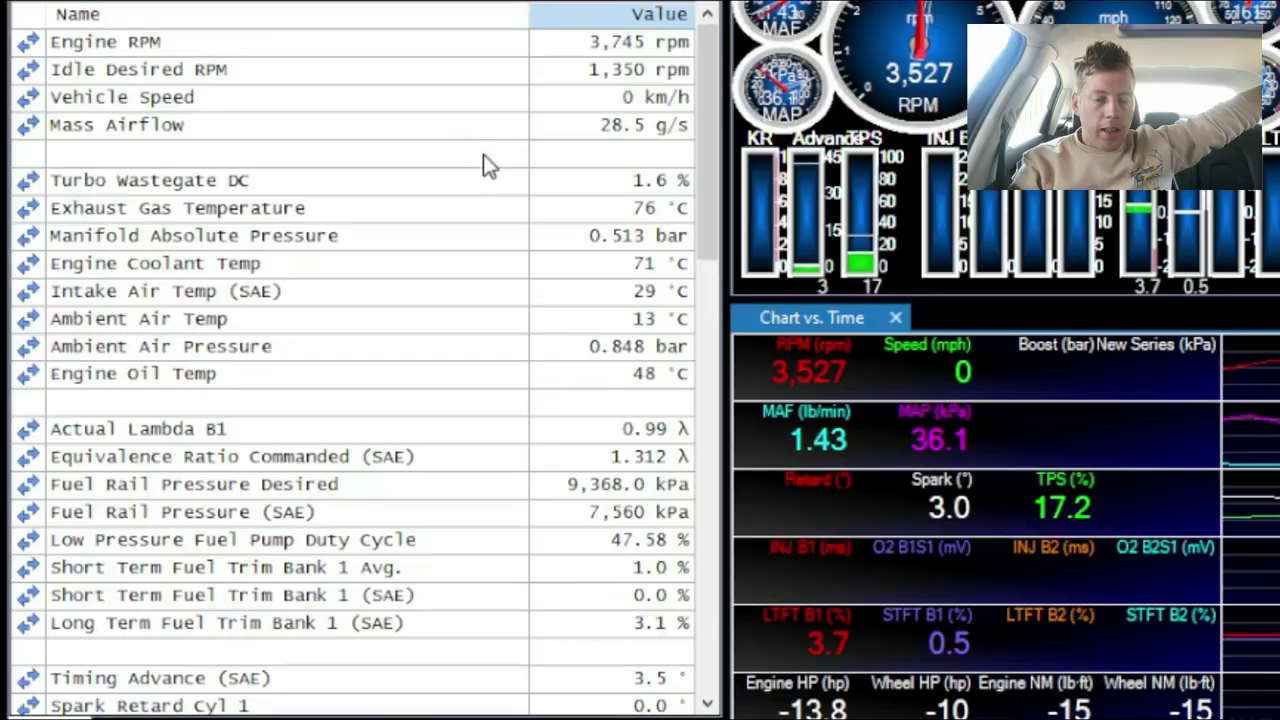
left_click(472, 236)
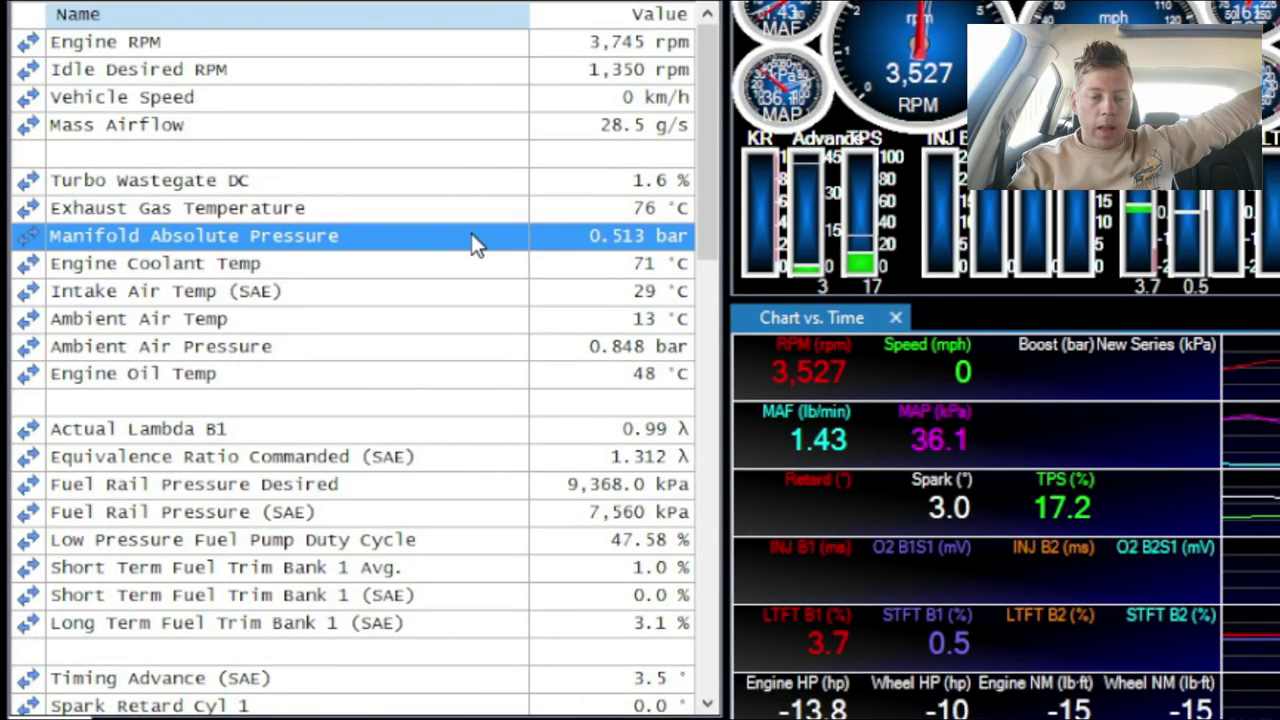
right_click(645, 240)
mouse_move(687, 296)
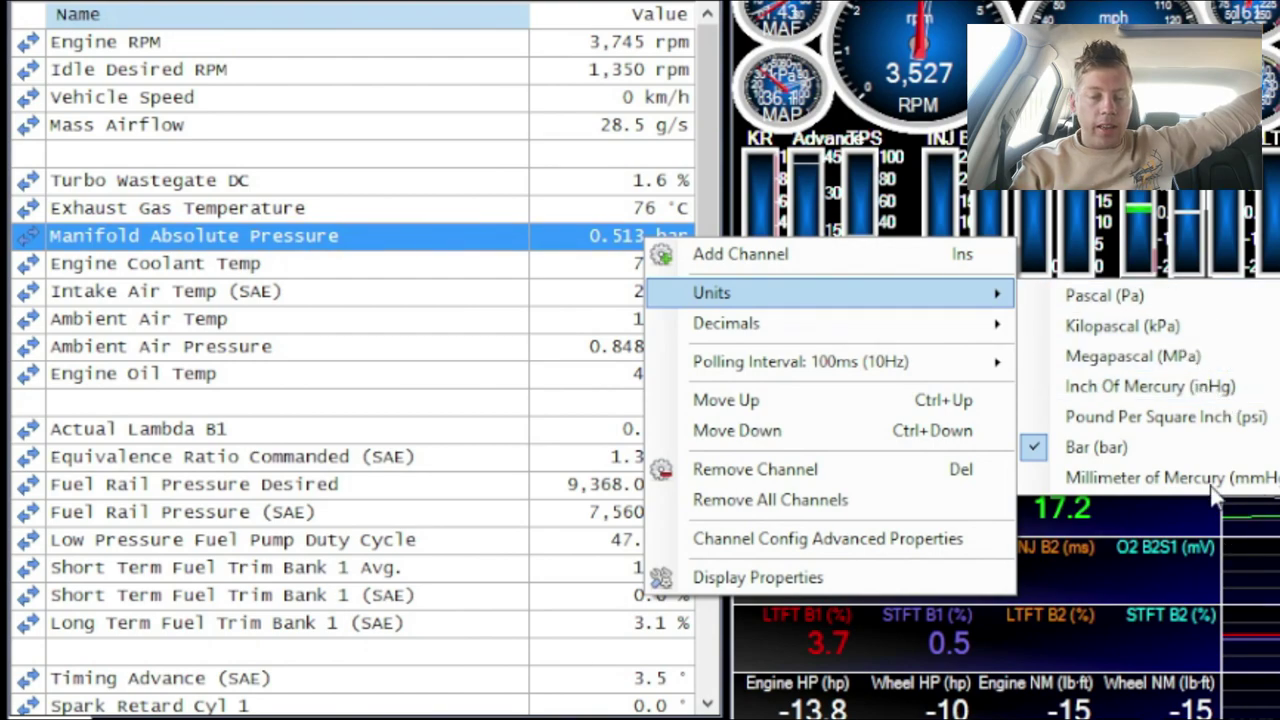
left_click(1065, 550)
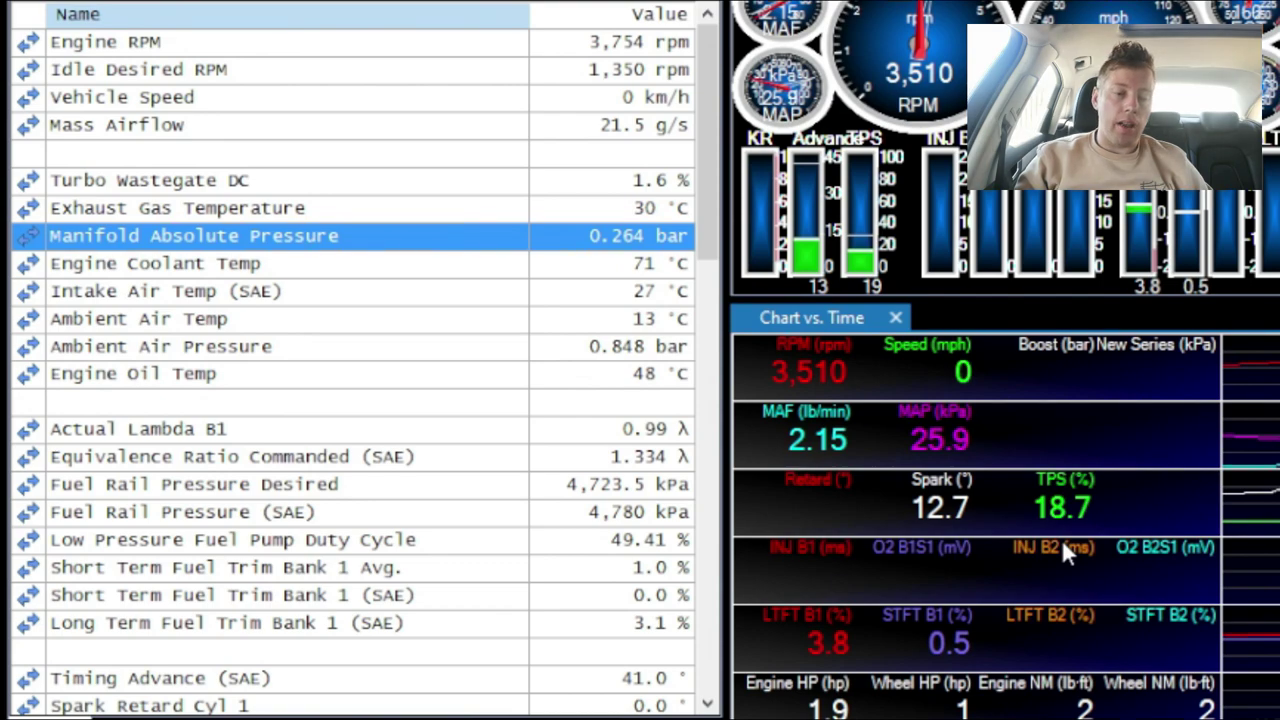